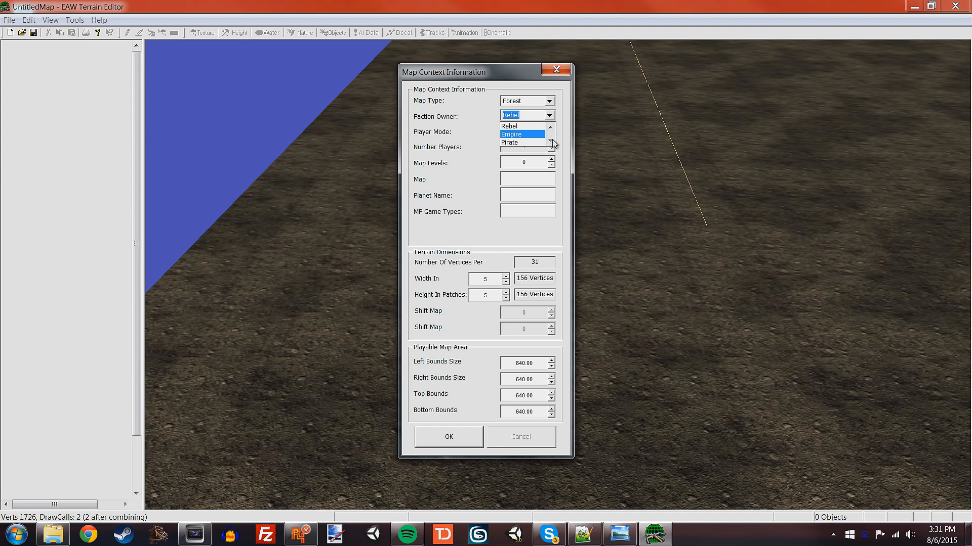
# - Set the map's faction owner to Branched and keep the player mode as SinglePlayer
pyautogui.click(550, 141)
pyautogui.click(551, 141)
pyautogui.click(527, 135)
pyautogui.click(543, 128)
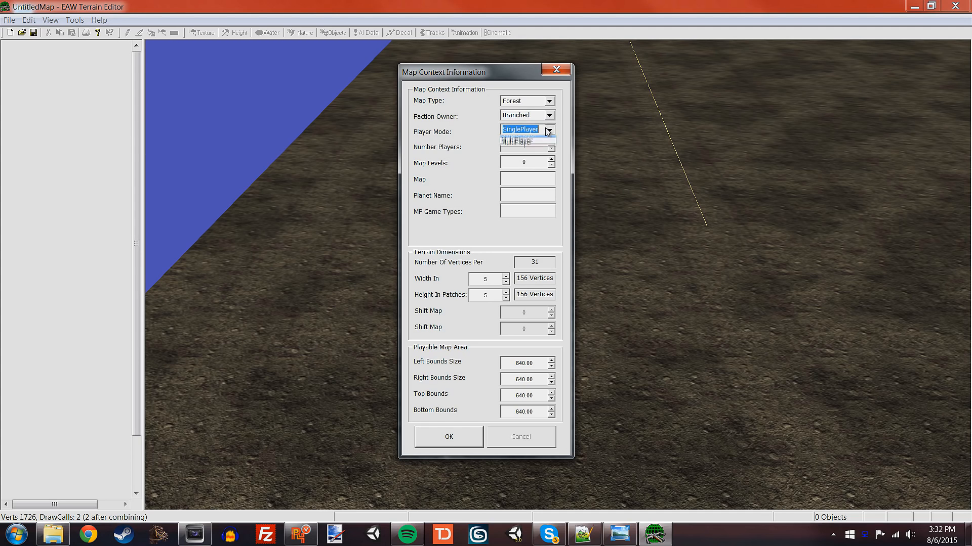
pyautogui.click(537, 142)
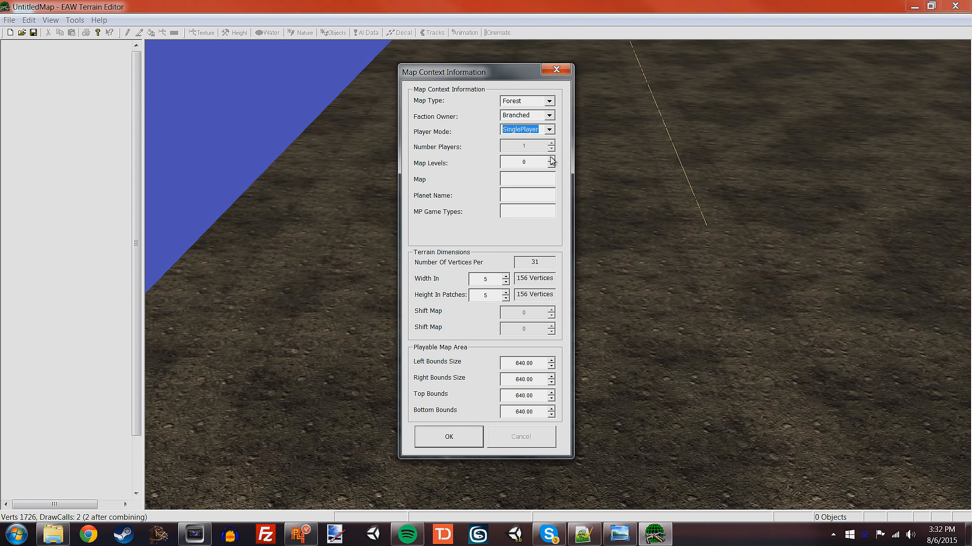
# - Set the map levels to 5, the map name to Forest_Planet1 and the planet name to Yaga Minor
pyautogui.doubleClick(526, 163)
pyautogui.click(523, 179)
pyautogui.write('Forest')
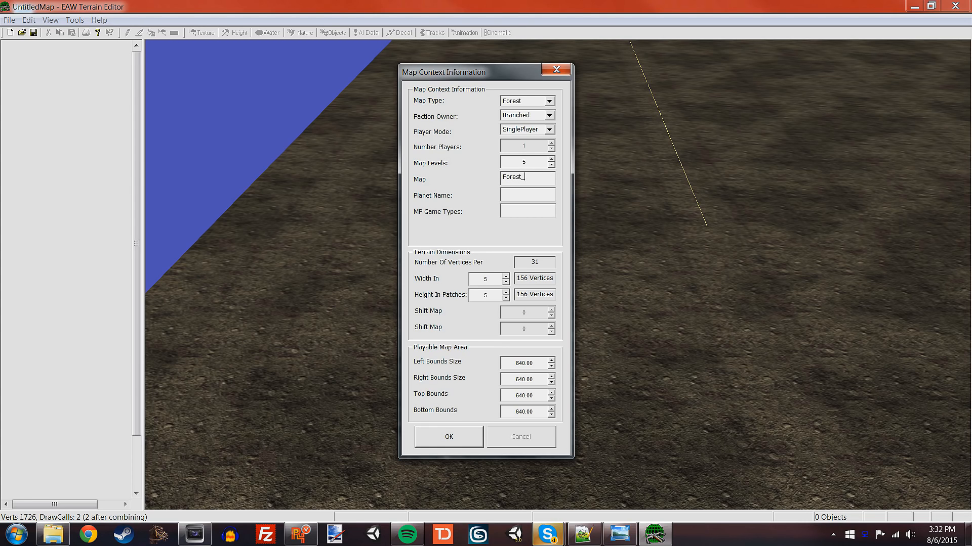
pyautogui.write('_Planet1')
pyautogui.click(540, 193)
pyautogui.write('Yaga Minor')
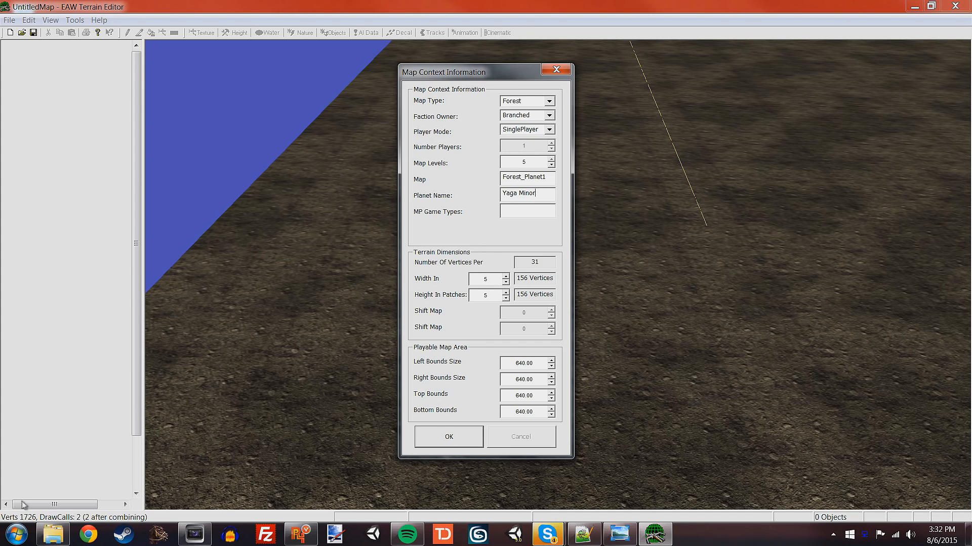
# - Switch to Chrome, search Google for "yaga minor" and open the planet's Wookieepedia article
pyautogui.click(85, 535)
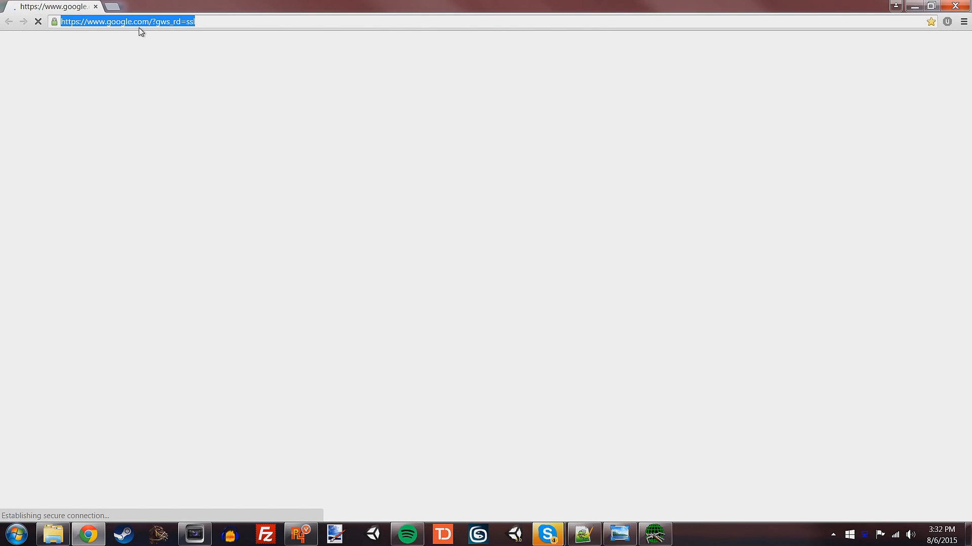
pyautogui.write('yaga mino')
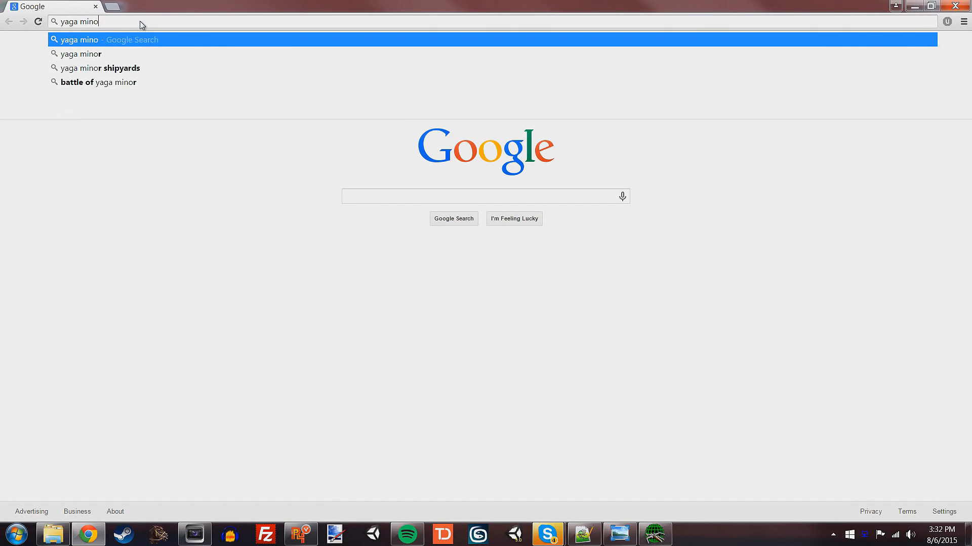
pyautogui.write('r')
pyautogui.press('Return')
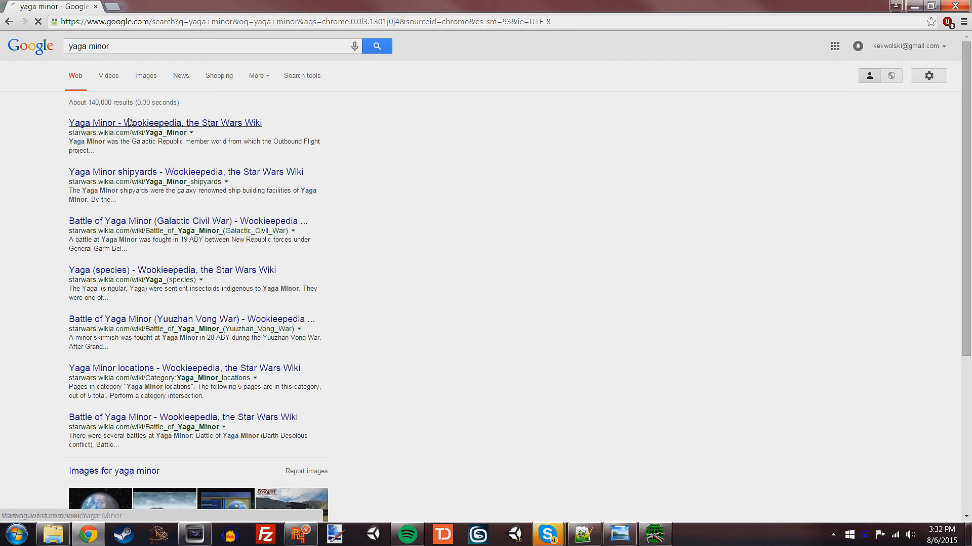
pyautogui.click(129, 123)
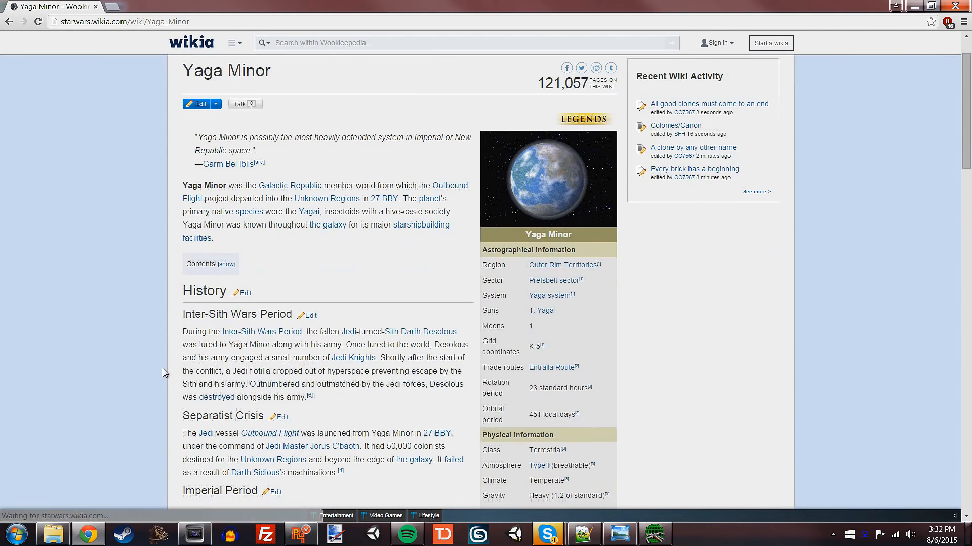
# - Read through the history sections of the Yaga Minor article
pyautogui.scroll(-2, 162, 369)
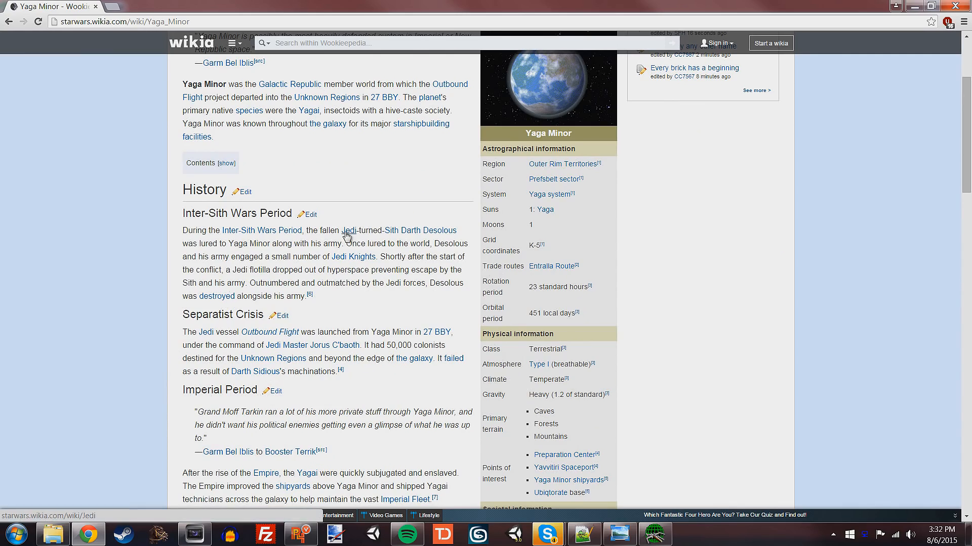
pyautogui.scroll(-2, 224, 298)
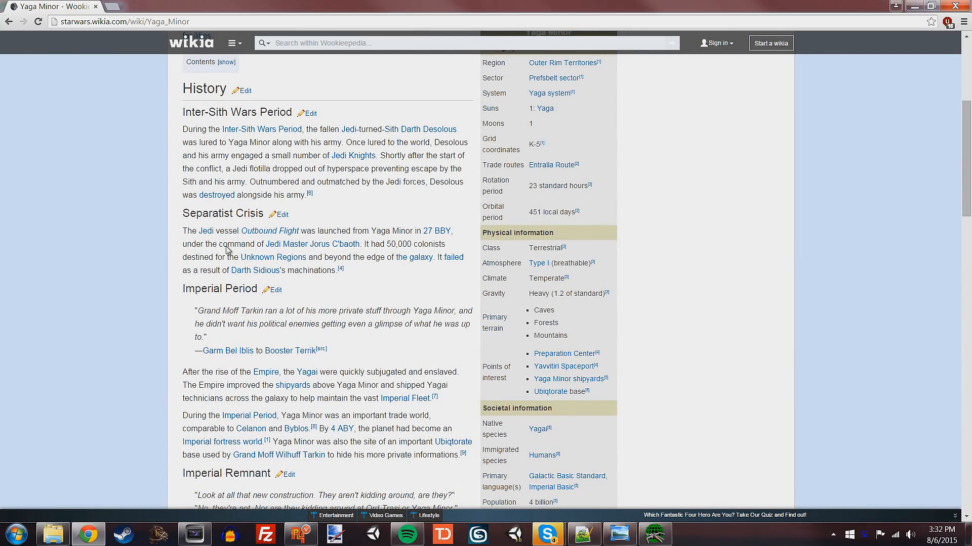
pyautogui.scroll(-2, 368, 266)
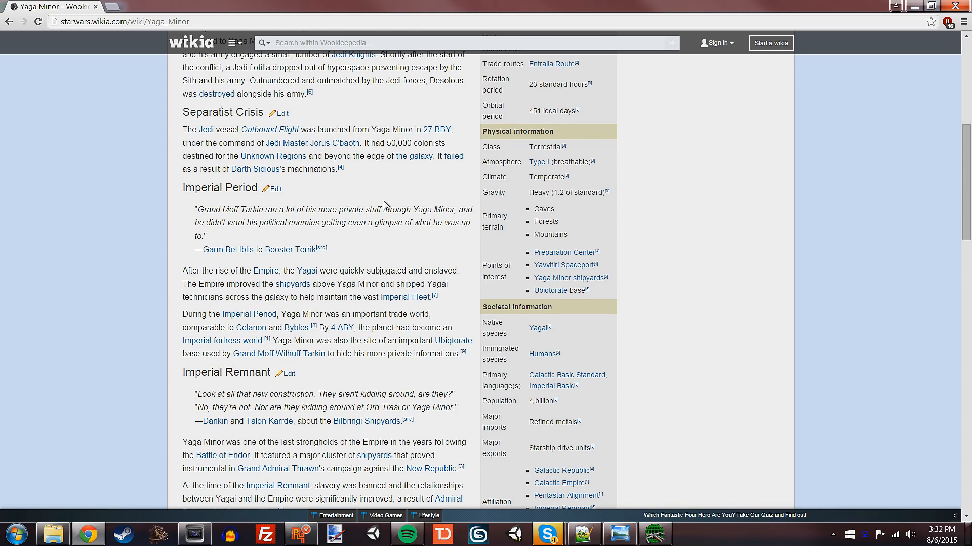
pyautogui.scroll(-2, 384, 204)
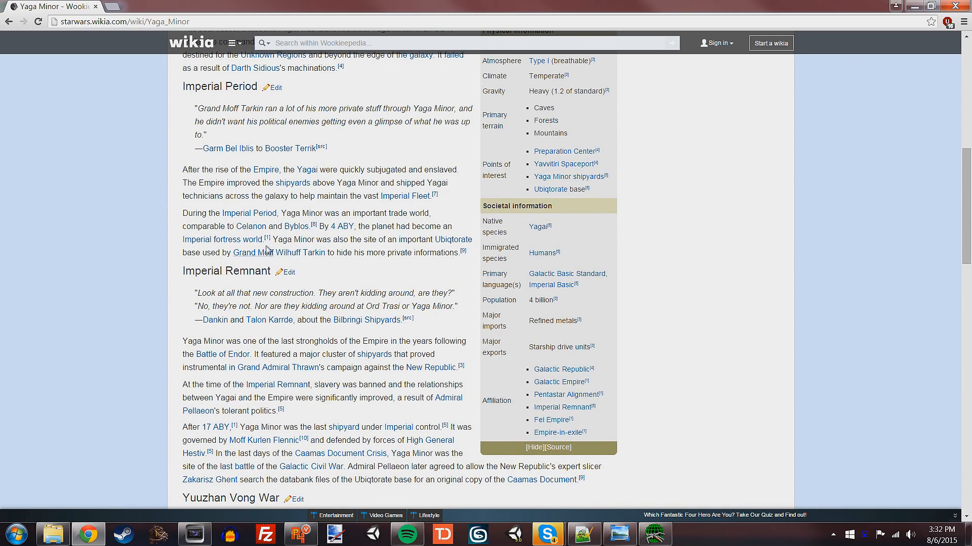
pyautogui.scroll(-2, 266, 251)
pyautogui.scroll(-1, 242, 255)
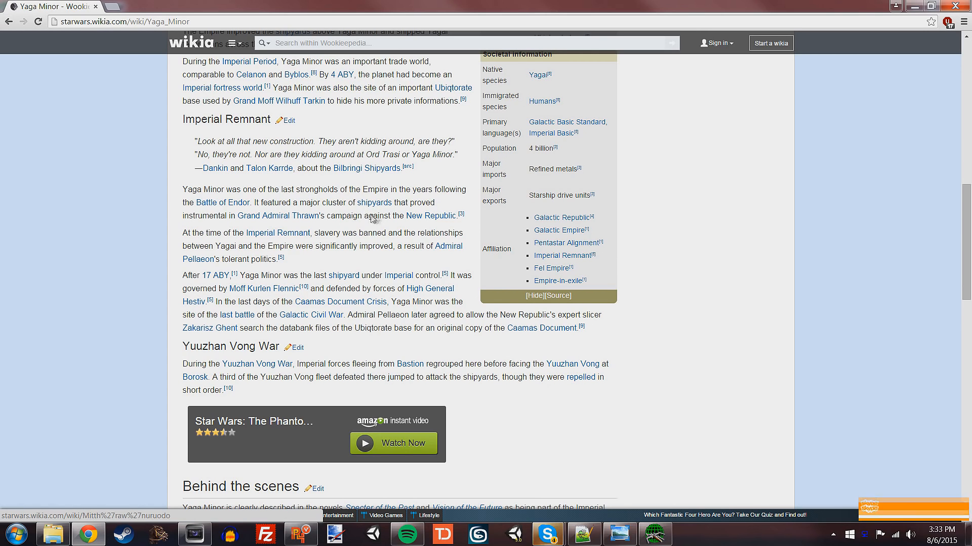
pyautogui.moveTo(199, 233); pyautogui.dragTo(367, 255)
pyautogui.click(356, 258)
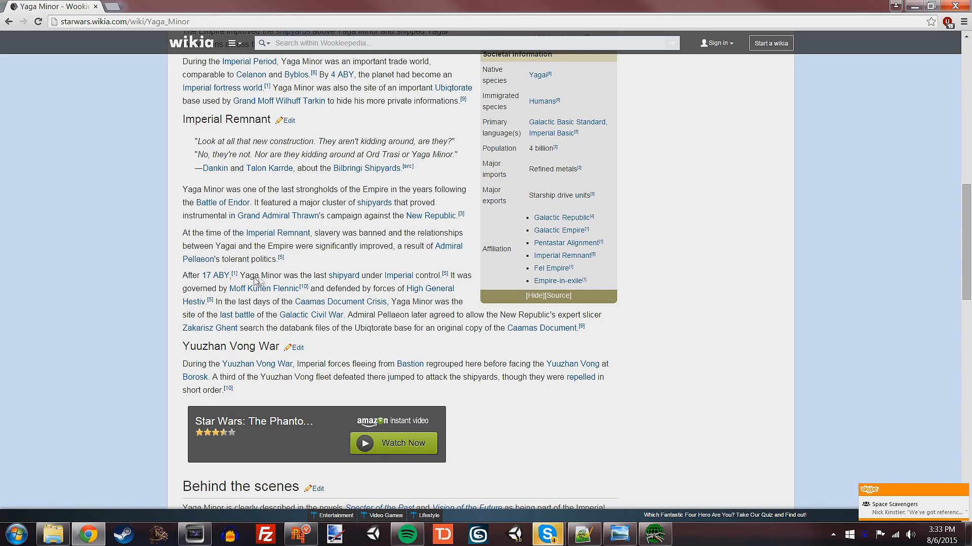
# - Examine the primary terrain and points of interest in the Yaga Minor article's physical information
pyautogui.scroll(3, 324, 286)
pyautogui.scroll(3, 342, 329)
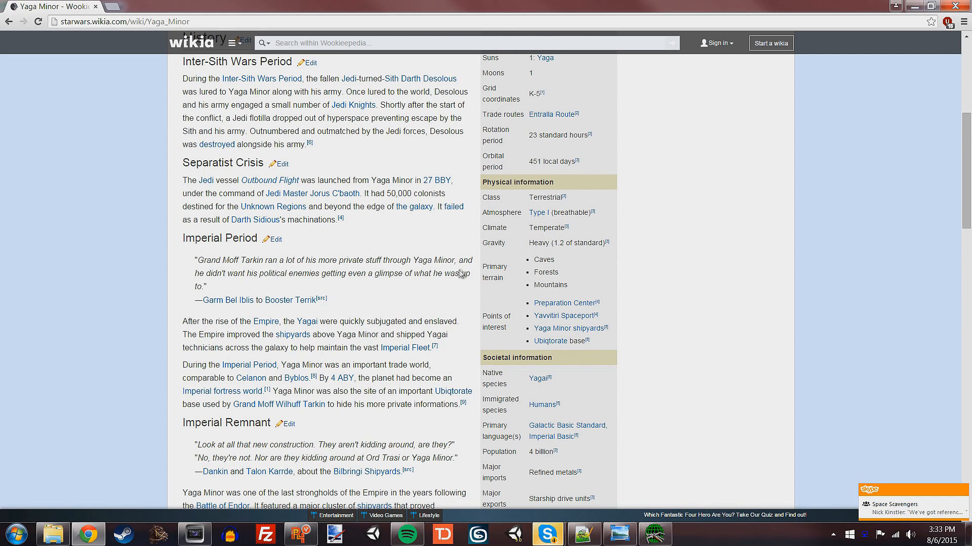
pyautogui.scroll(1, 410, 334)
pyautogui.moveTo(538, 311); pyautogui.dragTo(567, 338)
pyautogui.click(571, 335)
pyautogui.click(536, 316)
pyautogui.click(575, 336)
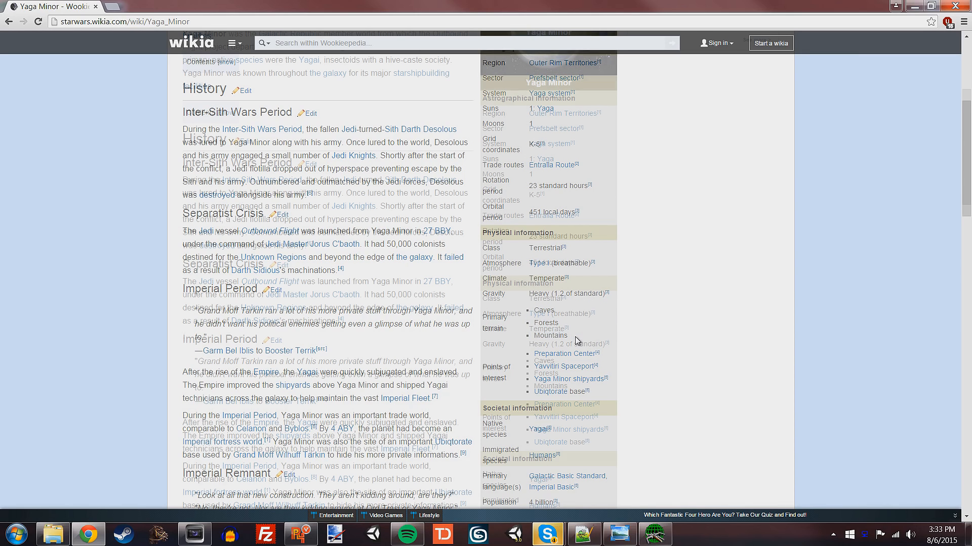
pyautogui.scroll(4, 575, 336)
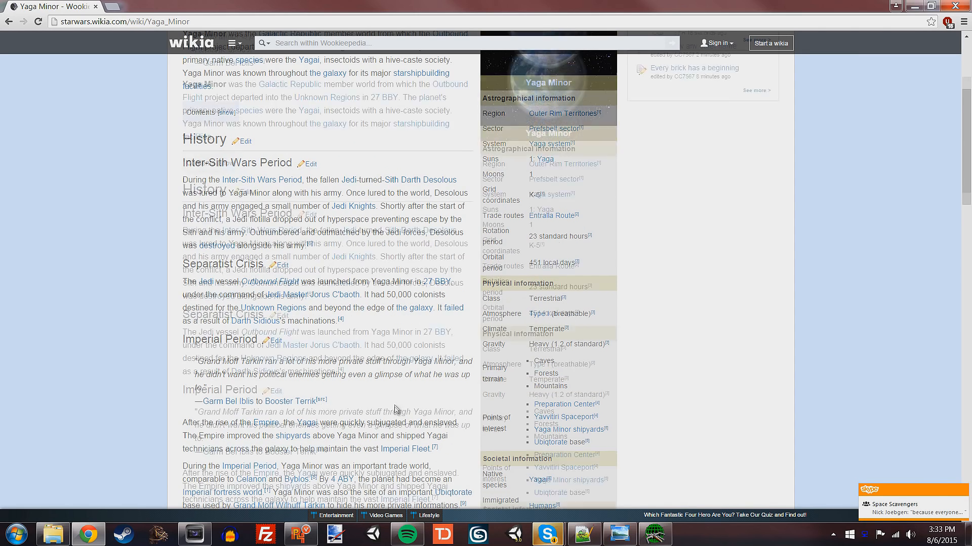
pyautogui.scroll(1, 334, 205)
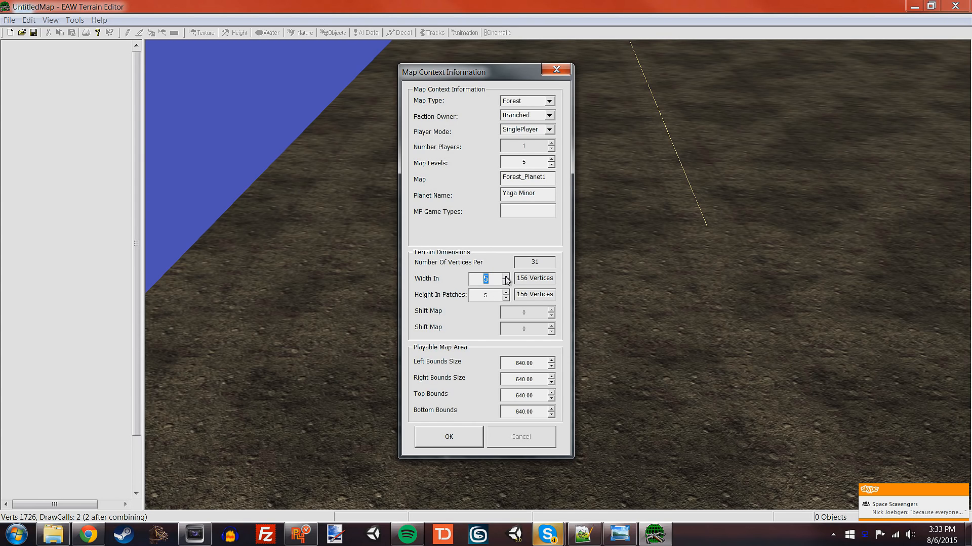
# - Set the terrain width to 20 patches in the map context information and create the map
pyautogui.click(530, 279)
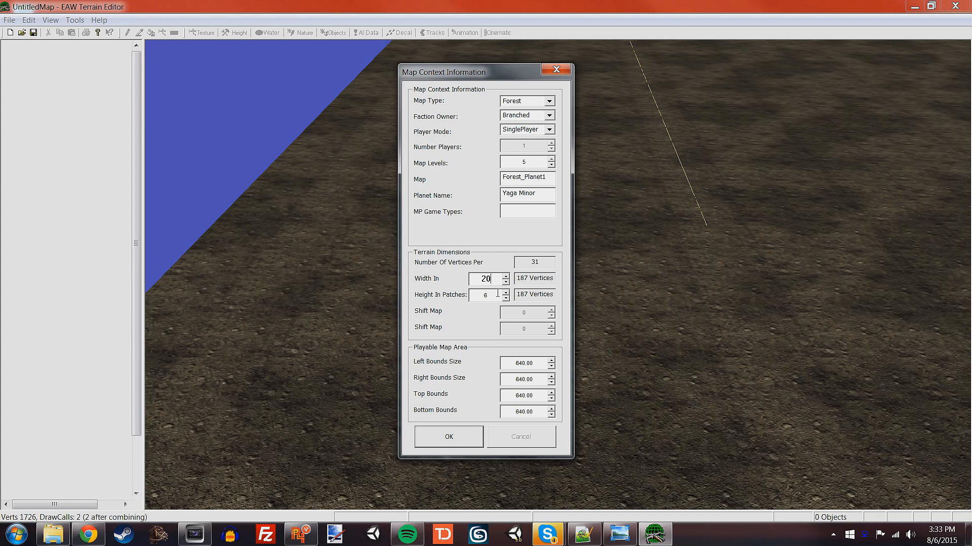
pyautogui.press('Tab')
pyautogui.click(449, 438)
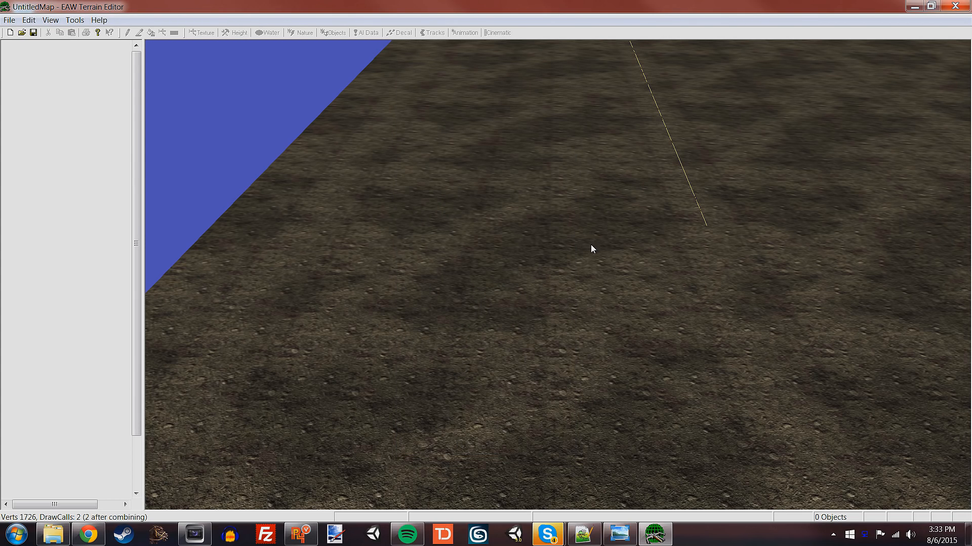
# - Open the list of available texture resources for the base terrain material
pyautogui.moveTo(602, 253); pyautogui.dragTo(178, 262, button='right')
pyautogui.scroll(-5, 630, 278)
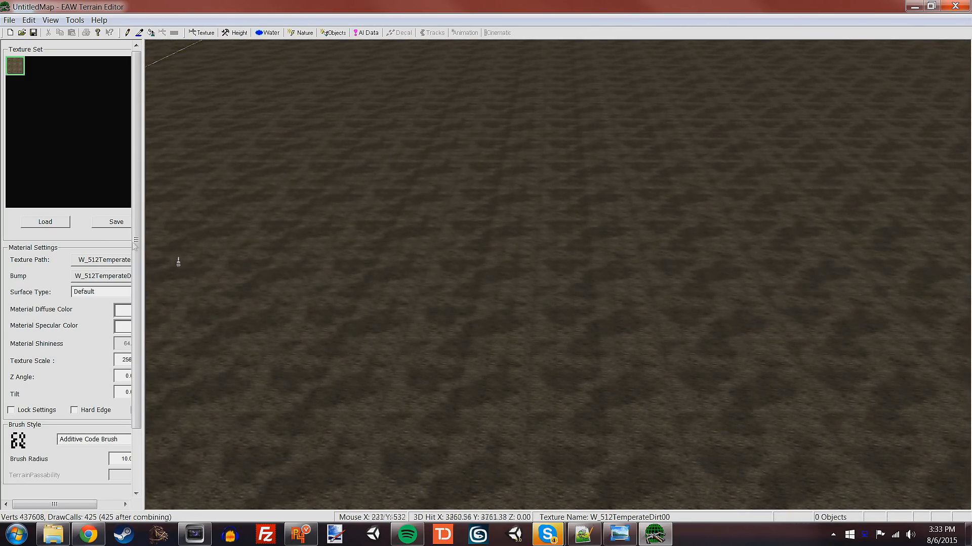
pyautogui.click(87, 259)
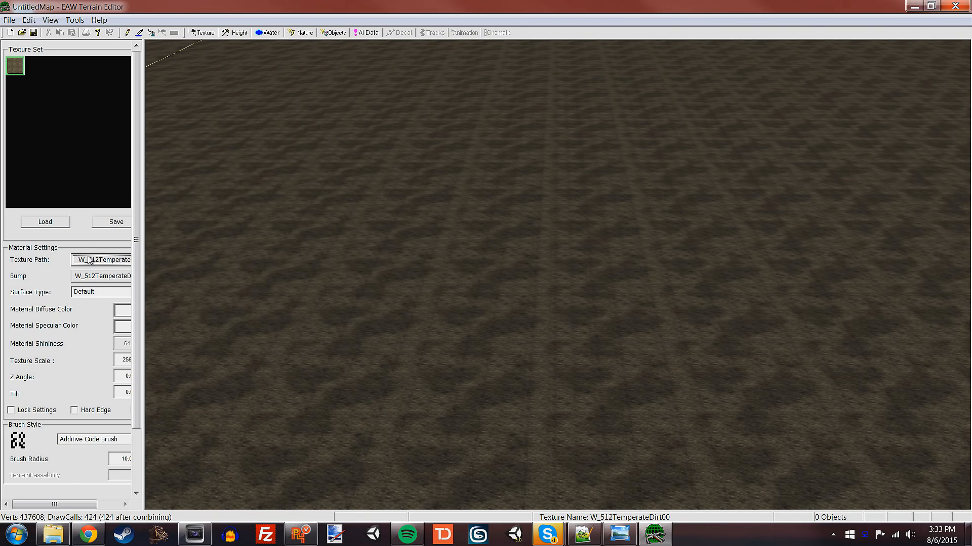
pyautogui.moveTo(470, 198); pyautogui.dragTo(471, 210)
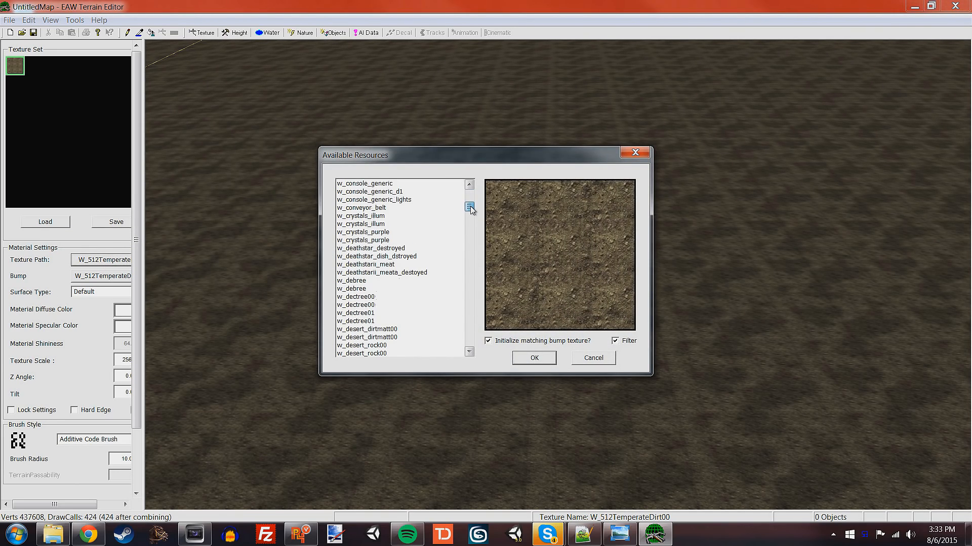
# - Preview the concrete, cloud and bush textures among the available resources
pyautogui.click(406, 243)
pyautogui.scroll(4, 400, 289)
pyautogui.click(394, 259)
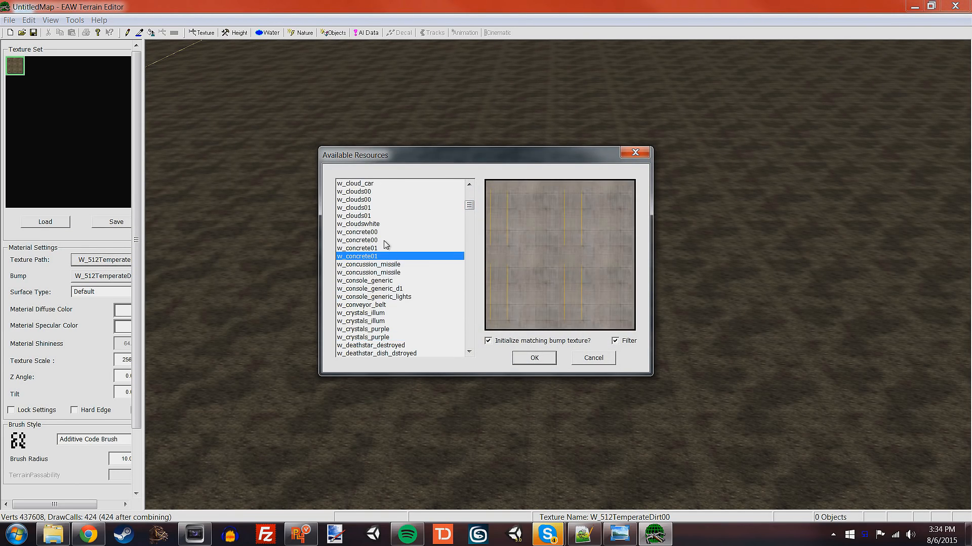
pyautogui.click(383, 240)
pyautogui.click(376, 220)
pyautogui.scroll(10, 400, 253)
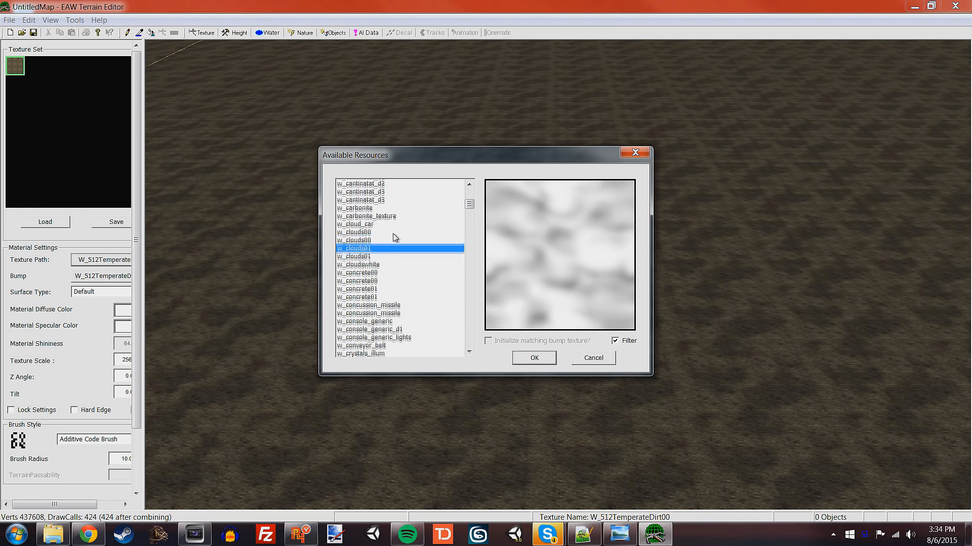
pyautogui.click(370, 264)
pyautogui.click(373, 249)
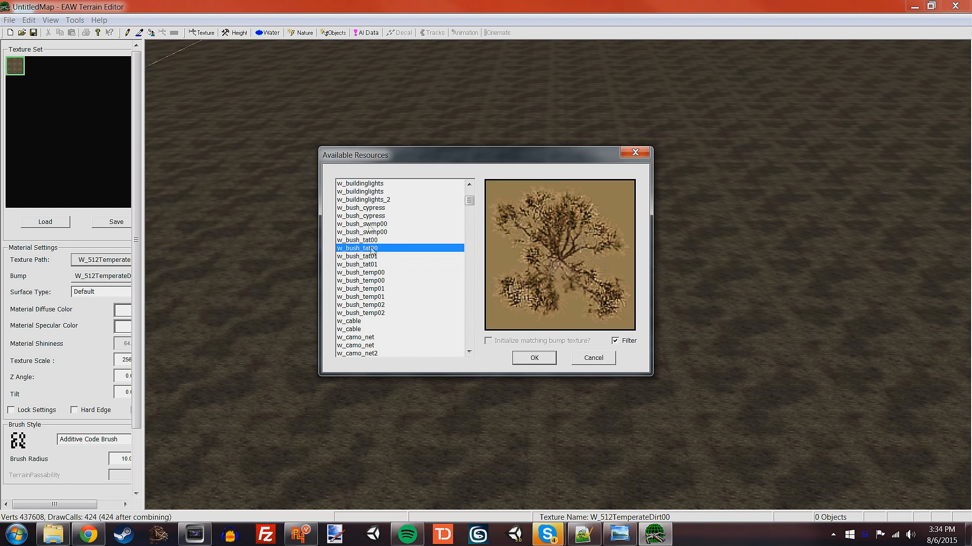
pyautogui.click(379, 217)
pyautogui.scroll(10, 399, 262)
pyautogui.click(394, 249)
pyautogui.scroll(5, 385, 238)
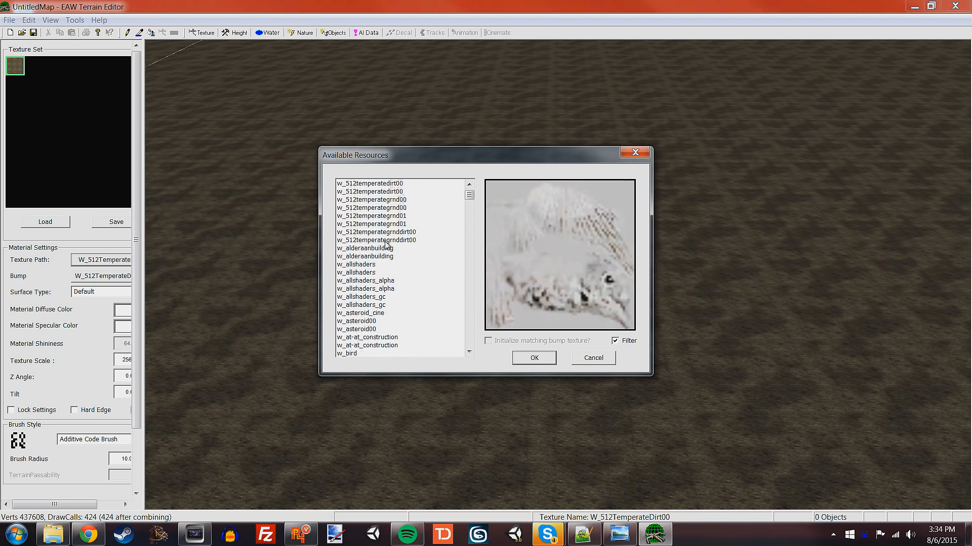
# - Preview the temperate ground dirt, shader, asteroid and bird textures among the available resources
pyautogui.click(383, 240)
pyautogui.click(382, 272)
pyautogui.click(379, 281)
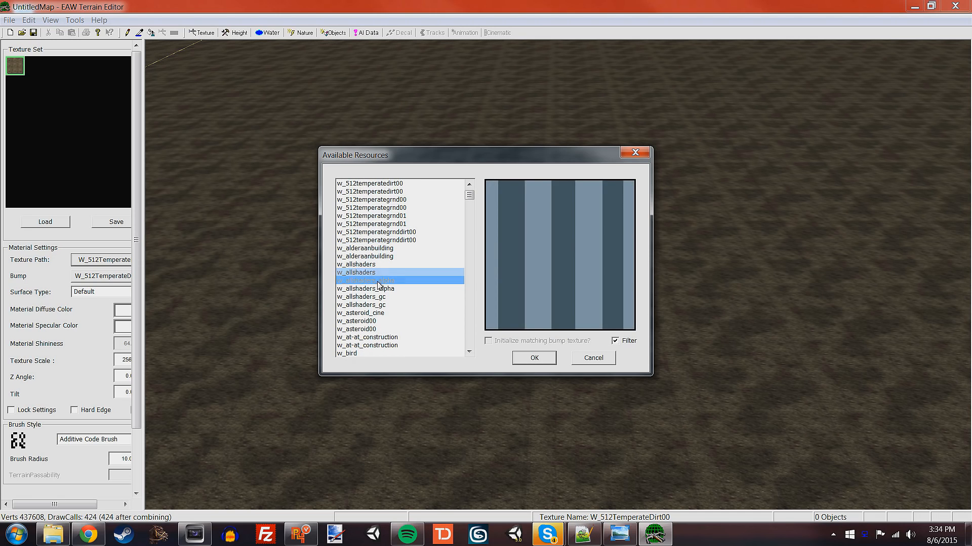
pyautogui.click(375, 295)
pyautogui.click(366, 313)
pyautogui.scroll(-2, 366, 313)
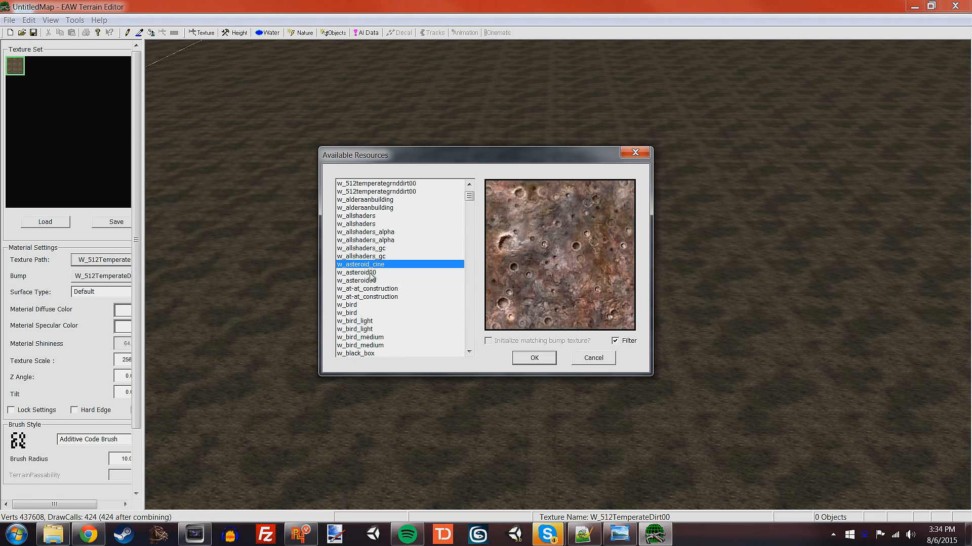
pyautogui.click(369, 273)
pyautogui.click(367, 289)
pyautogui.click(369, 305)
pyautogui.click(368, 313)
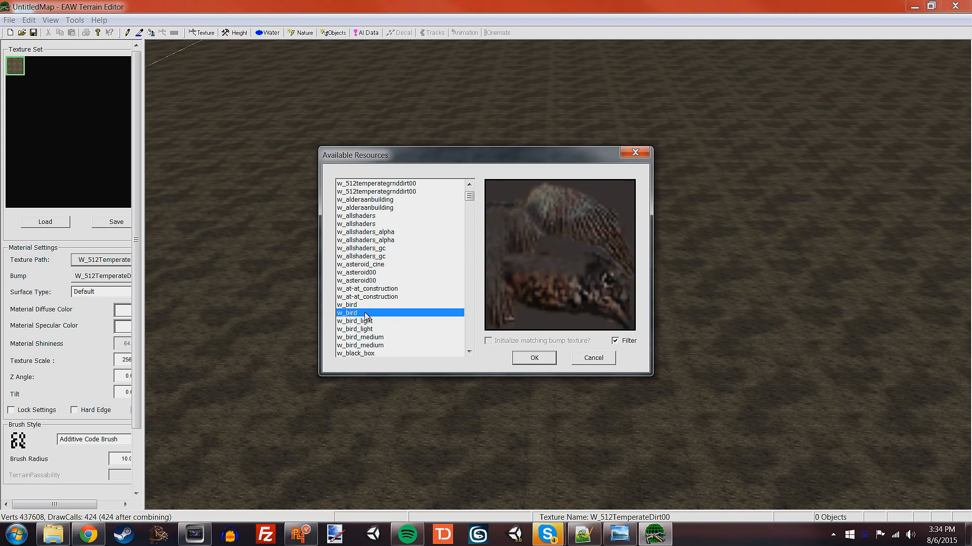
pyautogui.scroll(-1, 368, 313)
pyautogui.scroll(-1, 368, 314)
pyautogui.click(375, 273)
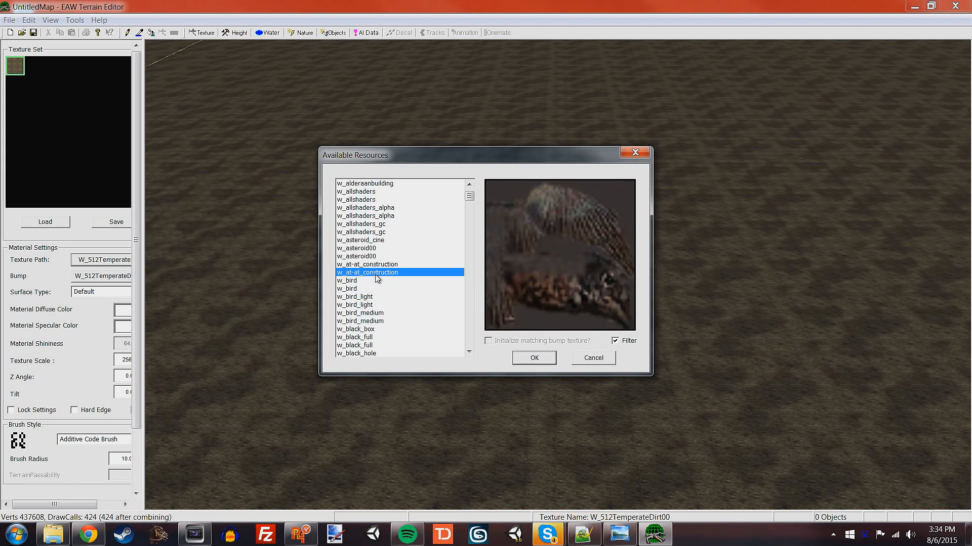
# - Compare the green temperate ground textures and apply w_512temperategrnd00 with its matching bump texture to the base terrain
pyautogui.scroll(3, 372, 274)
pyautogui.click(365, 224)
pyautogui.click(368, 216)
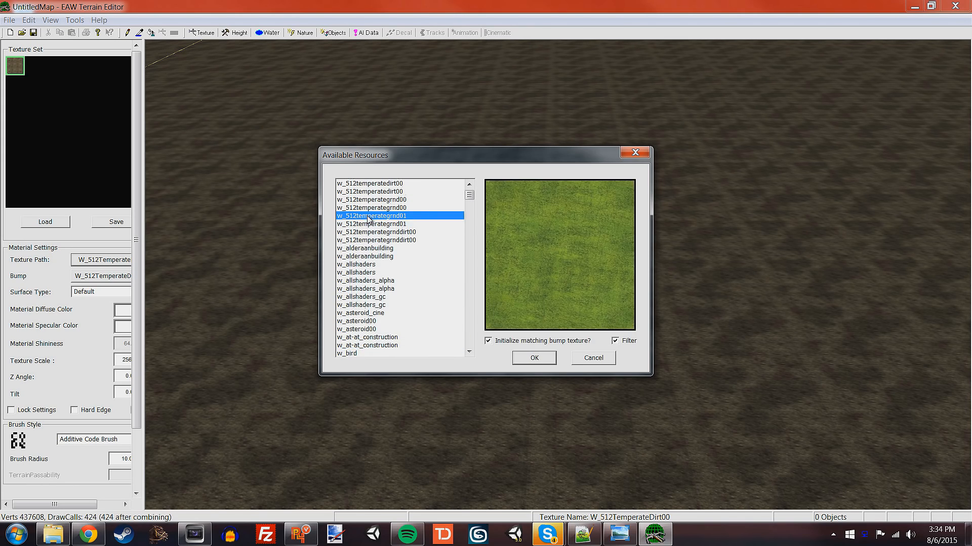
pyautogui.click(372, 208)
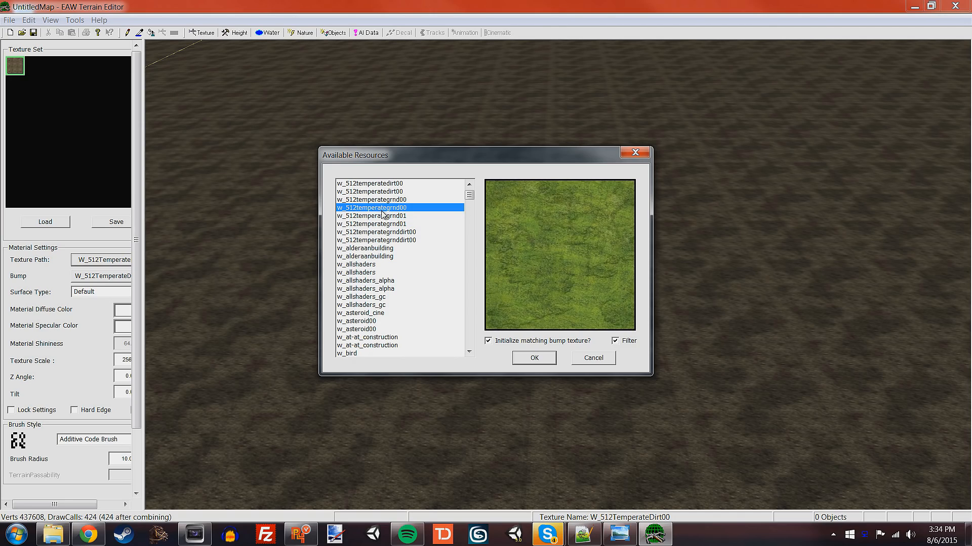
pyautogui.click(517, 359)
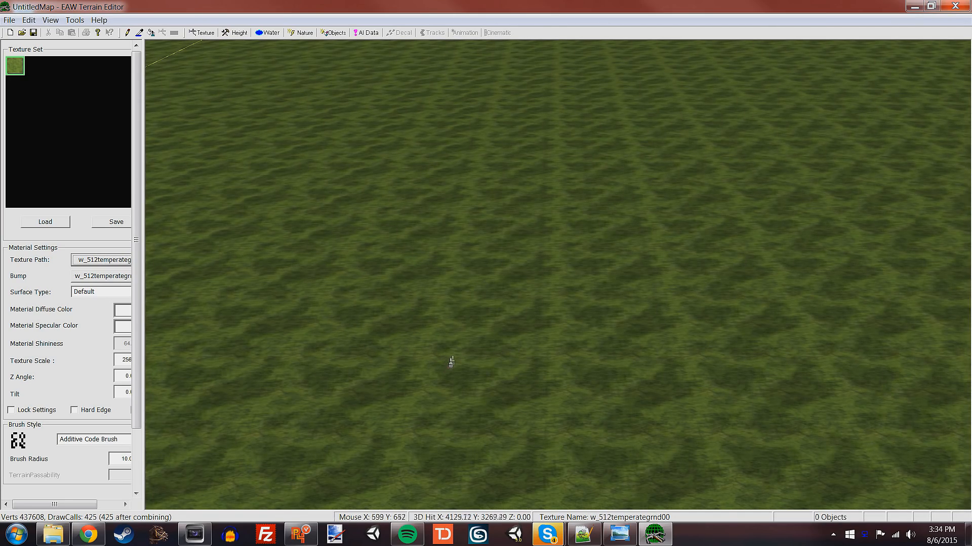
pyautogui.moveTo(450, 343); pyautogui.dragTo(341, 310, button='middle')
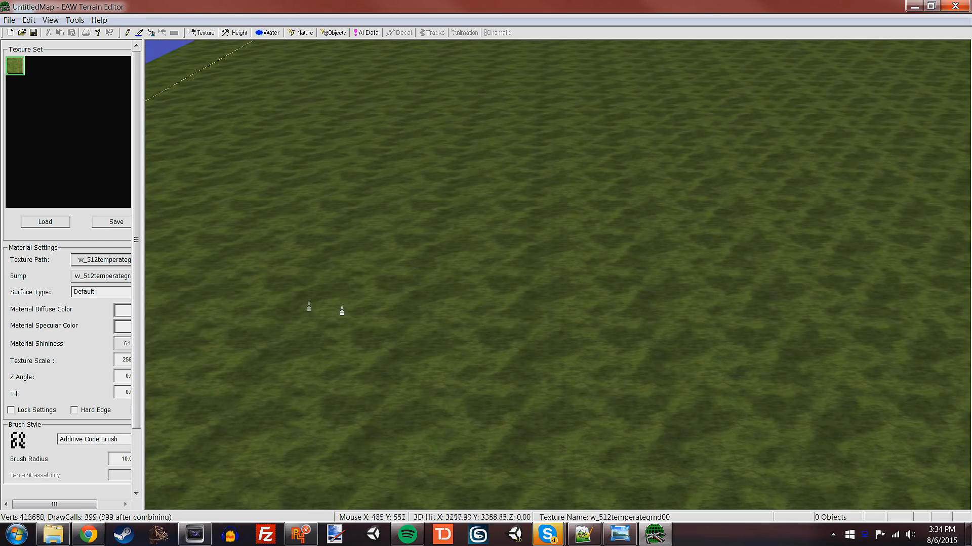
# - Set the base terrain material's diffuse color to the dark teal basic color with red 0, green 128 and blue 128
pyautogui.doubleClick(101, 295)
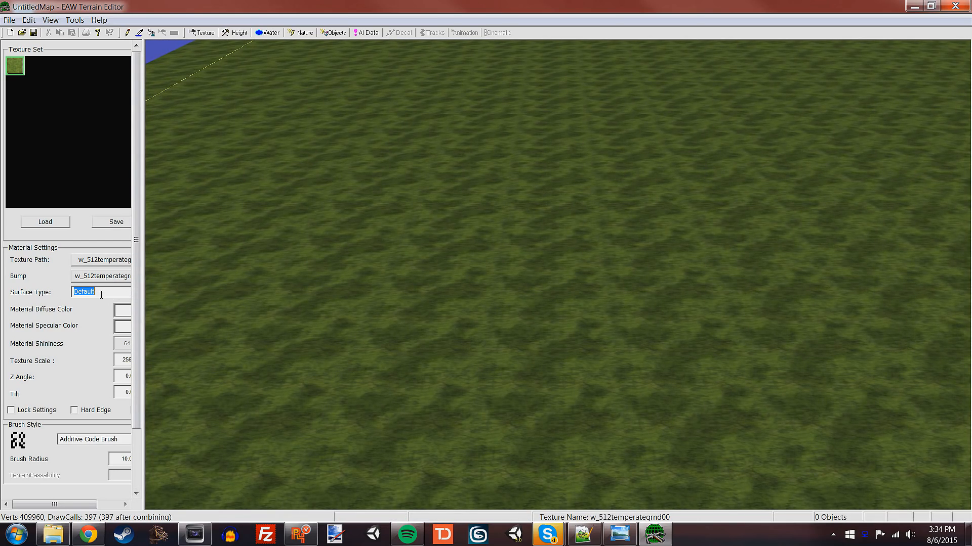
pyautogui.click(127, 313)
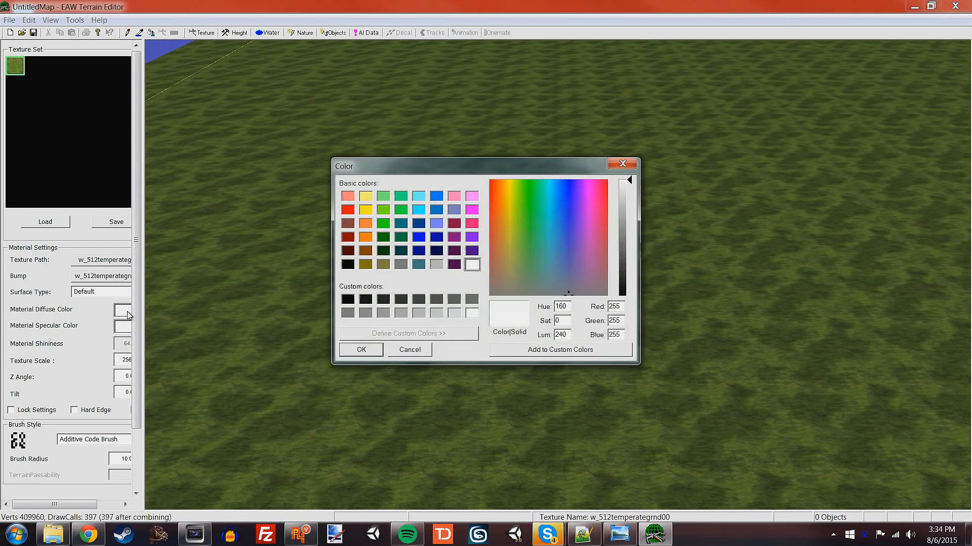
pyautogui.click(367, 212)
pyautogui.click(382, 212)
pyautogui.click(403, 224)
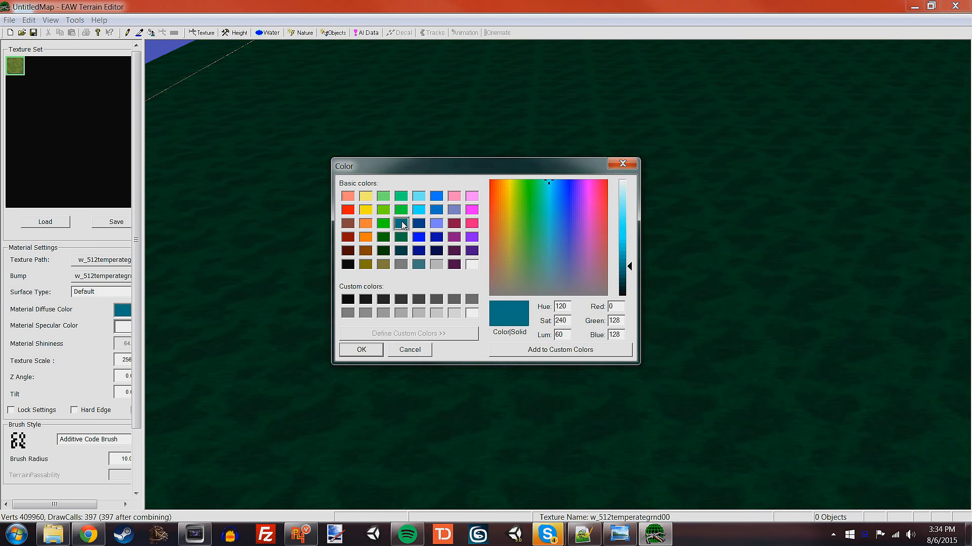
pyautogui.click(384, 222)
pyautogui.click(404, 228)
pyautogui.click(399, 211)
pyautogui.click(399, 224)
pyautogui.click(399, 212)
pyautogui.click(399, 225)
pyautogui.click(361, 349)
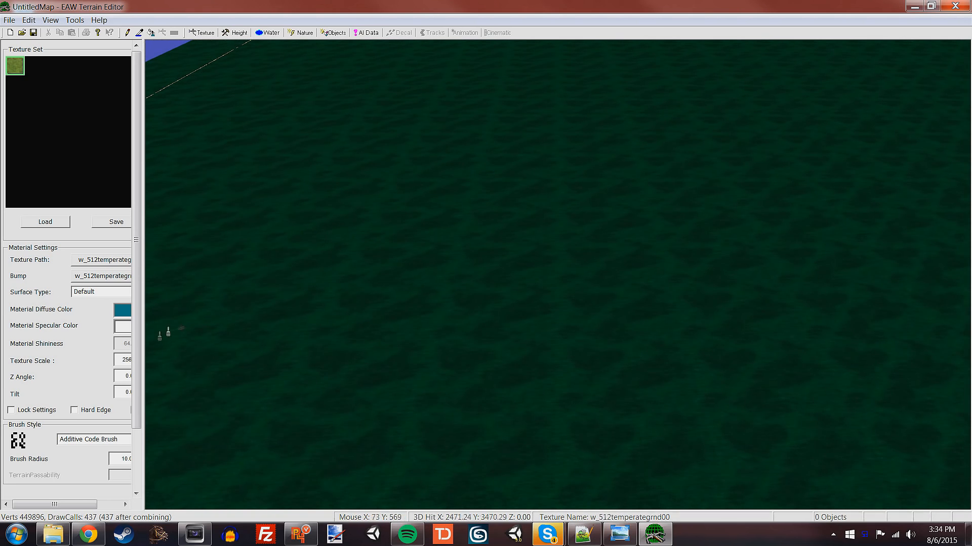
# - Try green shades for the material's specular color, and set it back to white
pyautogui.click(123, 327)
pyautogui.click(383, 223)
pyautogui.click(383, 210)
pyautogui.click(387, 225)
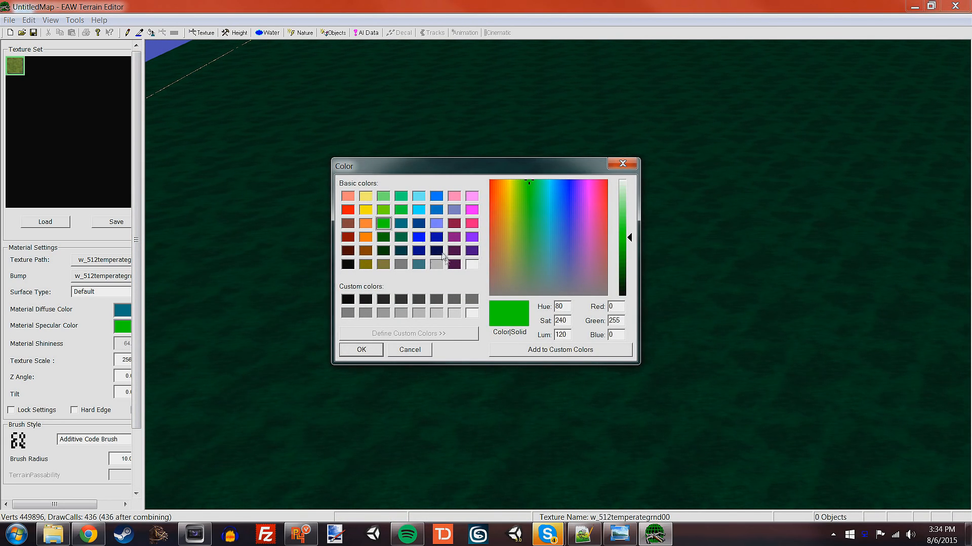
pyautogui.click(471, 264)
pyautogui.click(365, 355)
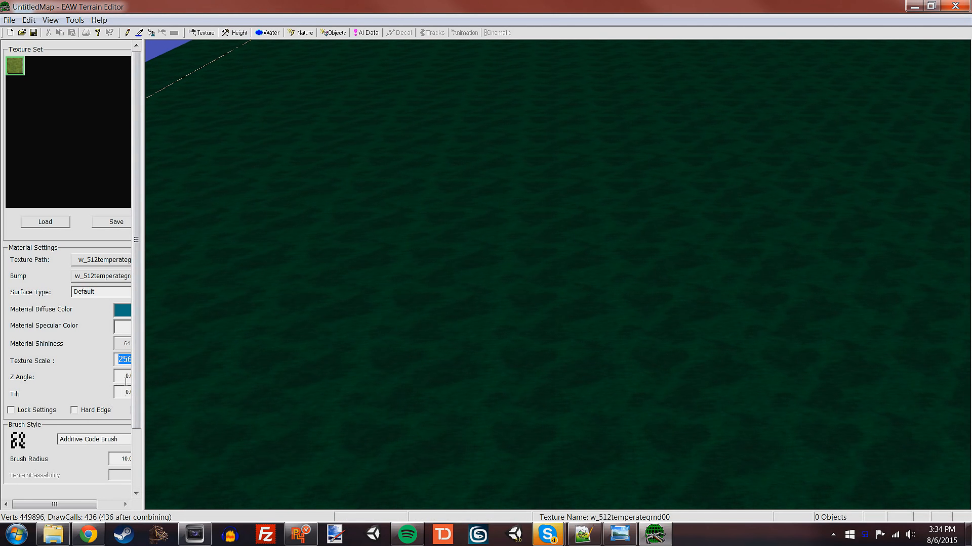
# - Set the texture scale of the base terrain material to 1000 and inspect the ground up close
pyautogui.write('100')
pyautogui.moveTo(402, 334); pyautogui.dragTo(616, 386, button='right')
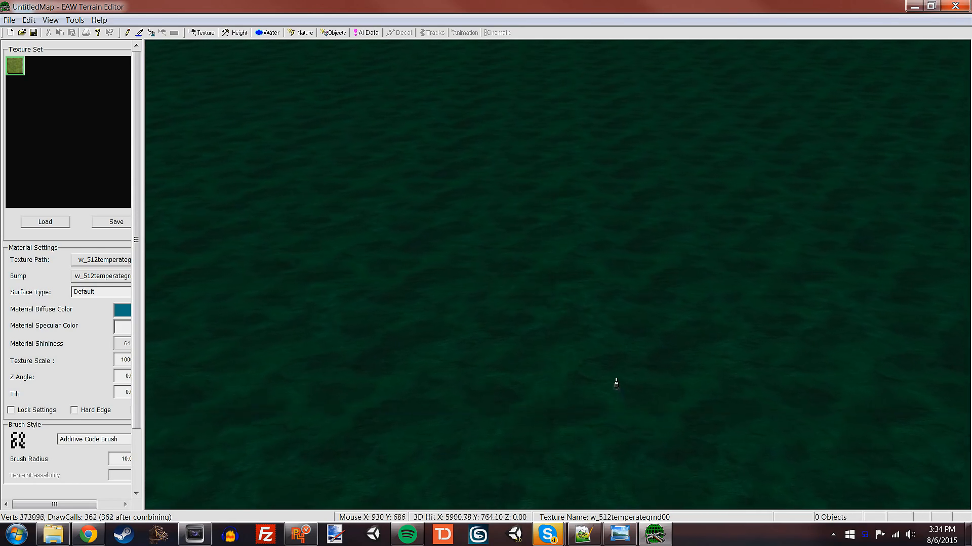
pyautogui.scroll(3, 614, 375)
pyautogui.scroll(5, 612, 370)
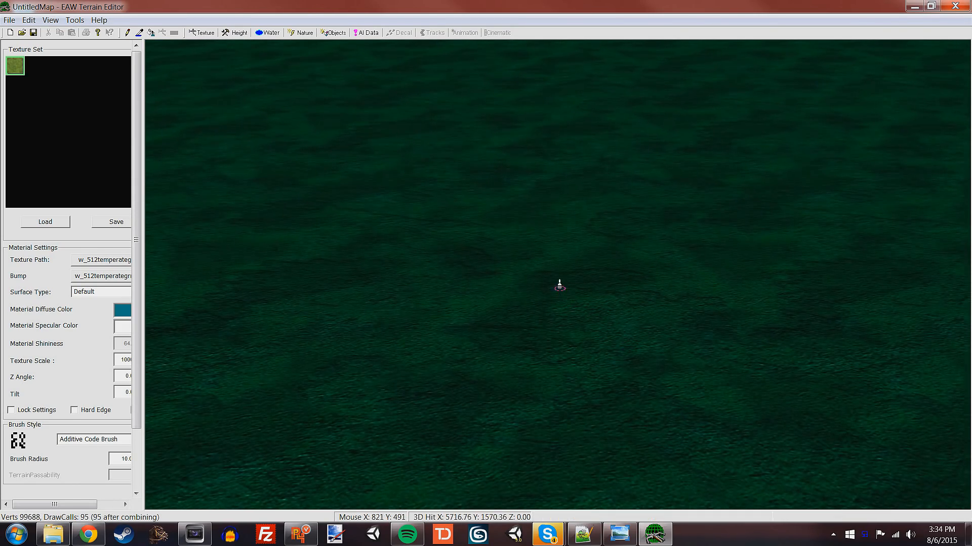
pyautogui.scroll(-2, 560, 285)
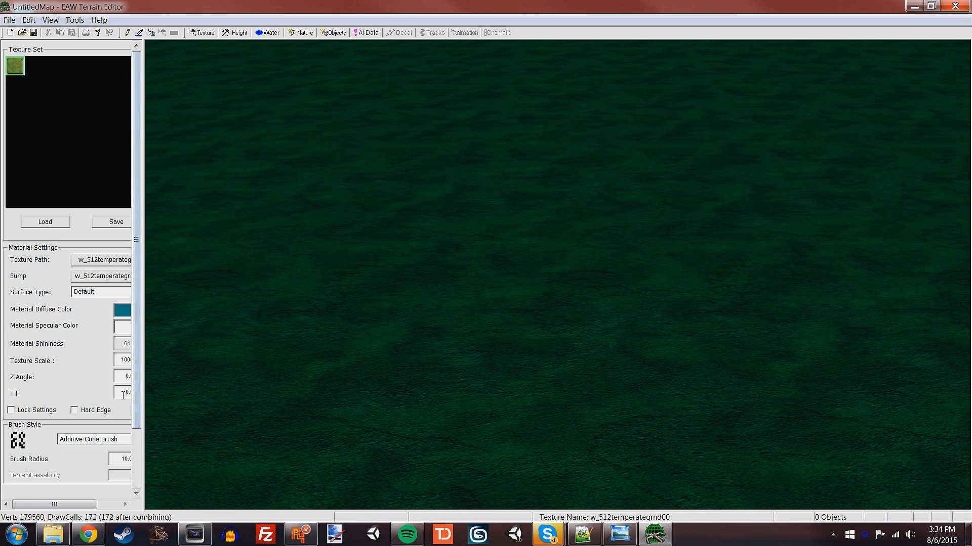
# - Set the tilt of the base terrain texture to about 19 and check the ground pattern across the map
pyautogui.doubleClick(120, 377)
pyautogui.doubleClick(124, 393)
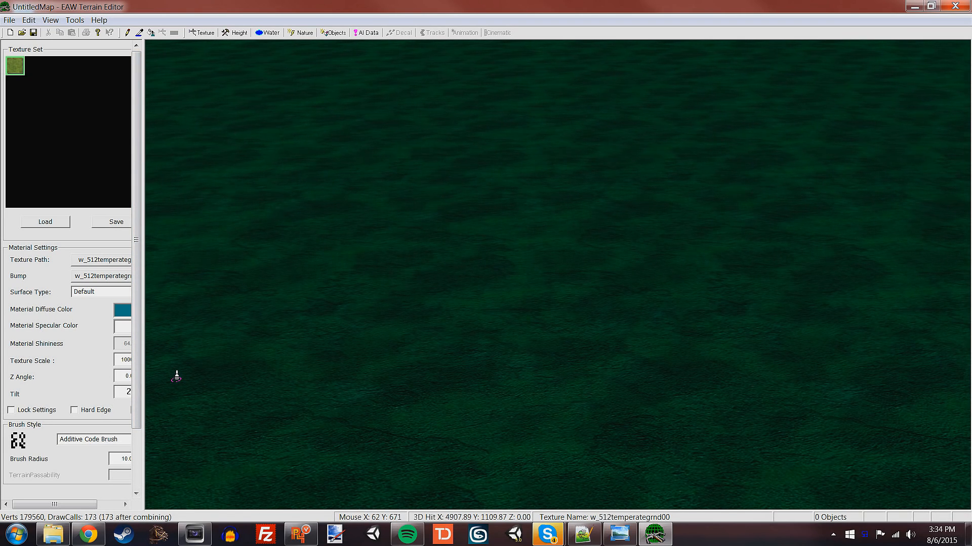
pyautogui.press('Return')
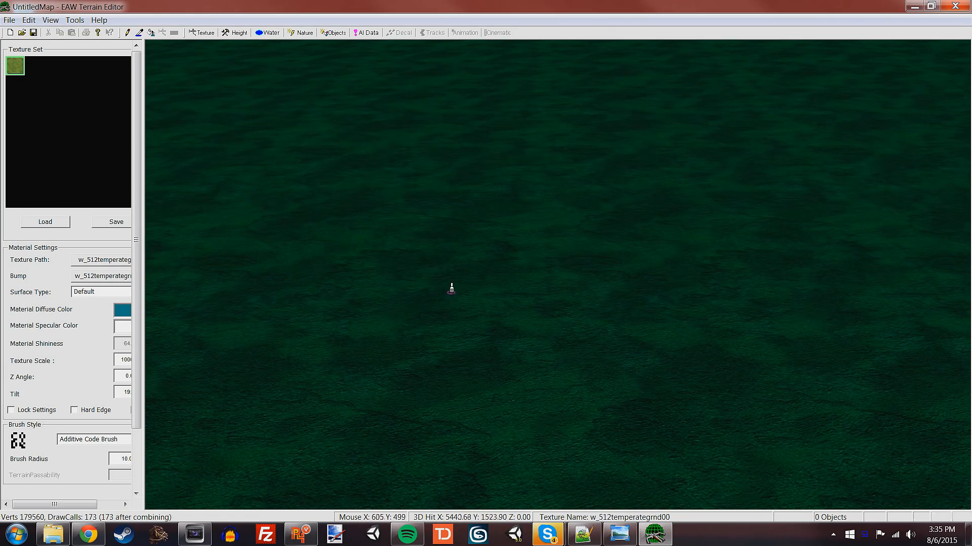
pyautogui.scroll(-5, 441, 291)
pyautogui.moveTo(438, 321); pyautogui.dragTo(615, 200, button='right')
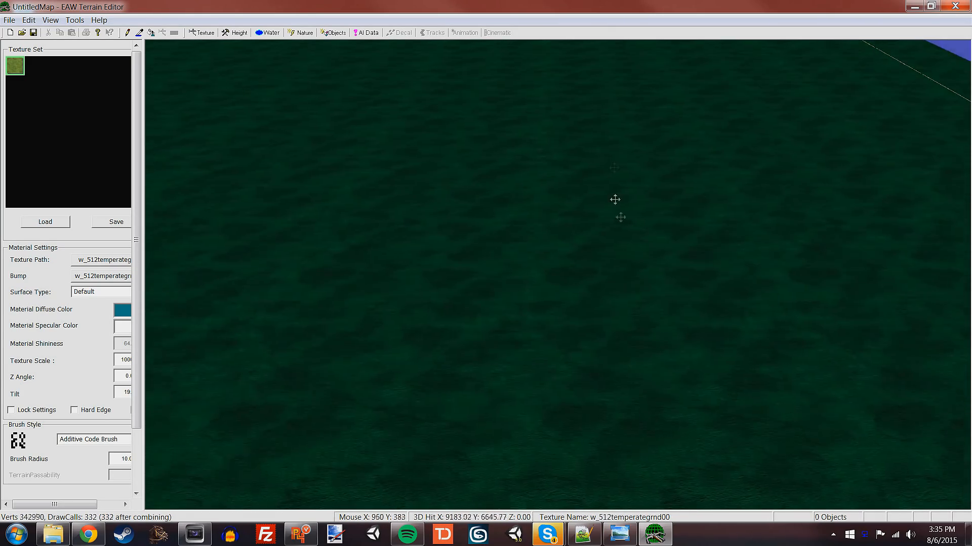
pyautogui.moveTo(614, 199); pyautogui.dragTo(67, 424, button='middle')
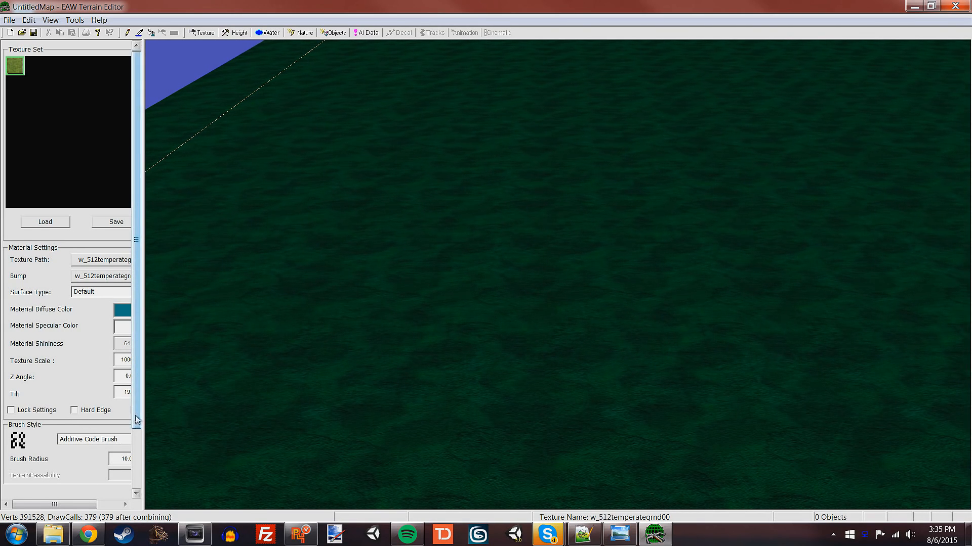
# - Switch from texture editing to the terrain height tools and bring the map's edge into view
pyautogui.moveTo(136, 419); pyautogui.dragTo(49, 19)
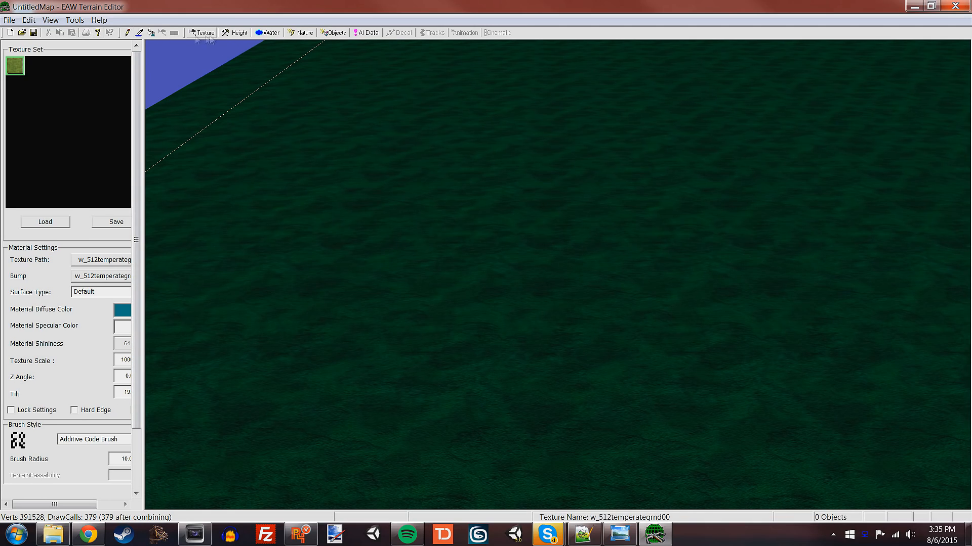
pyautogui.click(233, 33)
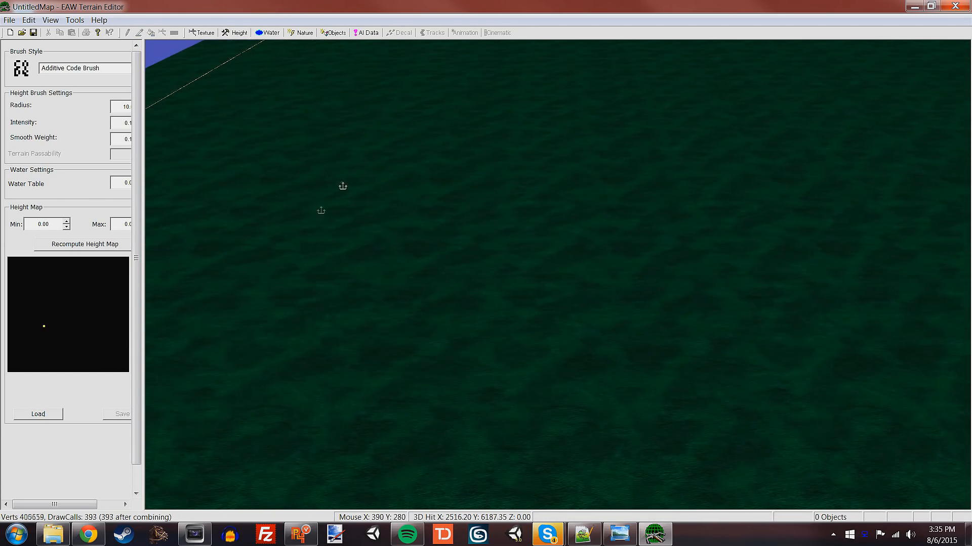
pyautogui.moveTo(343, 186); pyautogui.dragTo(293, 302, button='right')
pyautogui.scroll(-5, 295, 306)
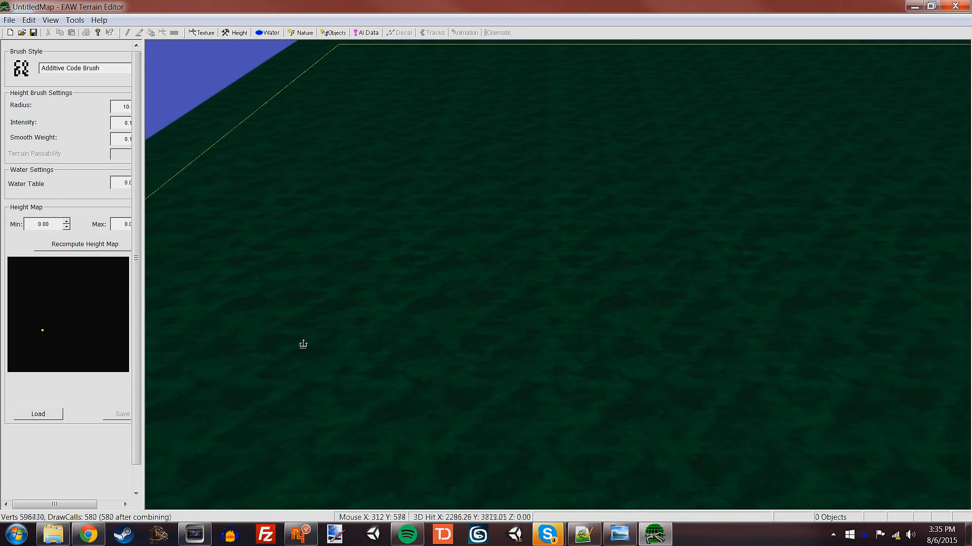
pyautogui.moveTo(303, 344); pyautogui.dragTo(332, 301, button='right')
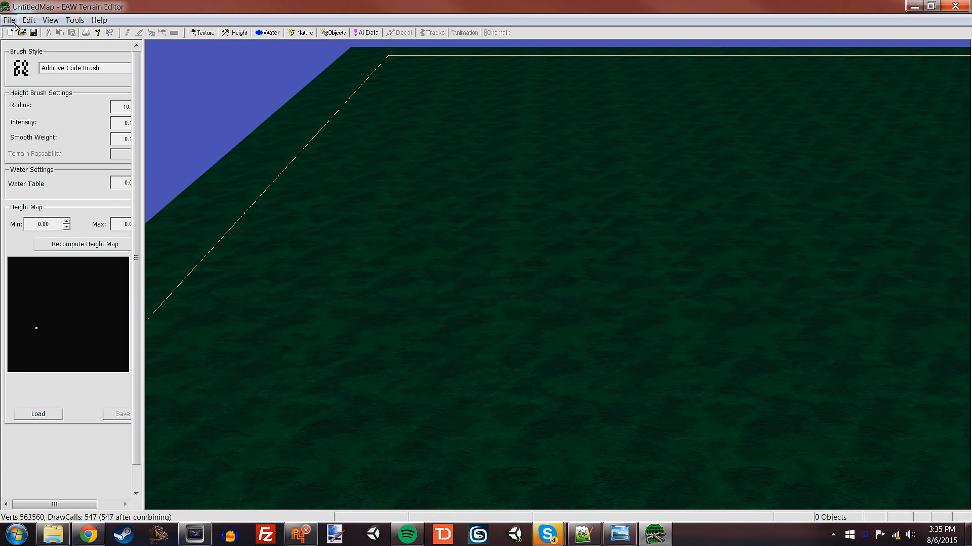
# - Try to change the terrain width to 21 patches in the map properties
pyautogui.click(9, 21)
pyautogui.click(45, 112)
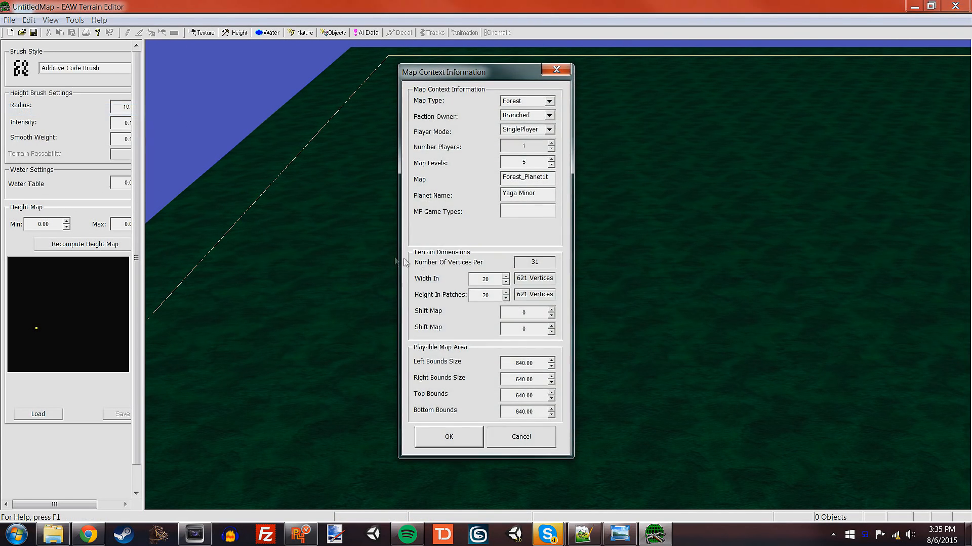
pyautogui.doubleClick(523, 365)
pyautogui.click(495, 282)
pyautogui.doubleClick(496, 281)
pyautogui.doubleClick(495, 281)
pyautogui.write('21')
pyautogui.click(447, 439)
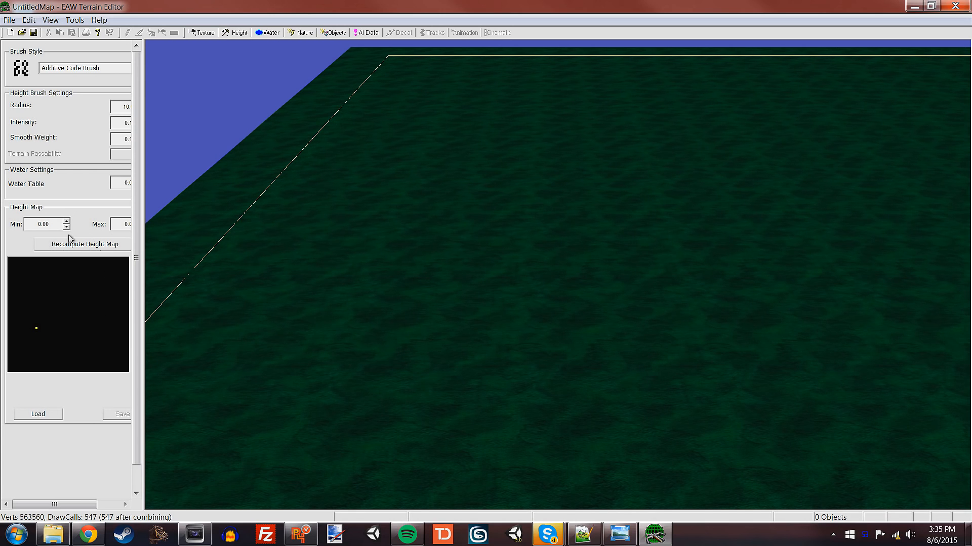
# - Increase the left bounds size of the playable map area to 640.10 in the map properties
pyautogui.click(9, 20)
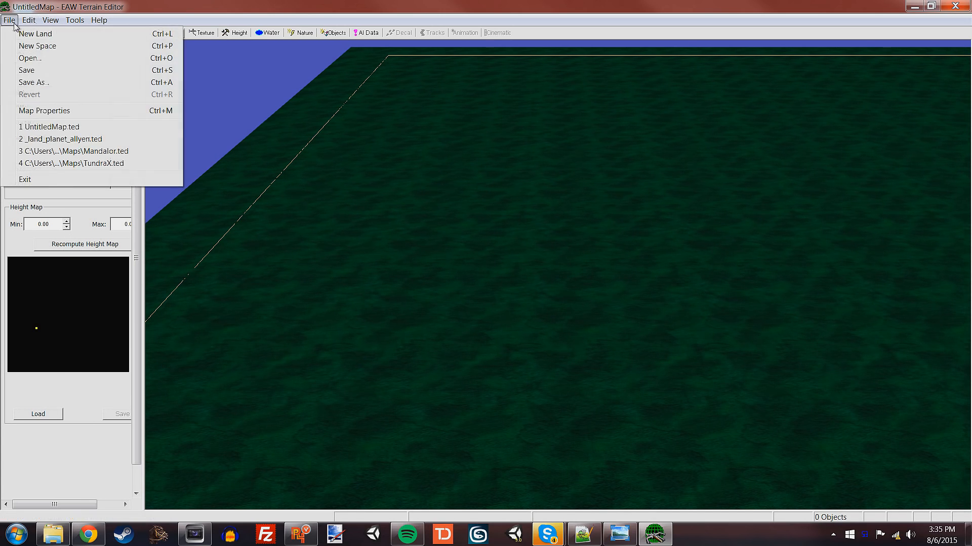
pyautogui.click(47, 111)
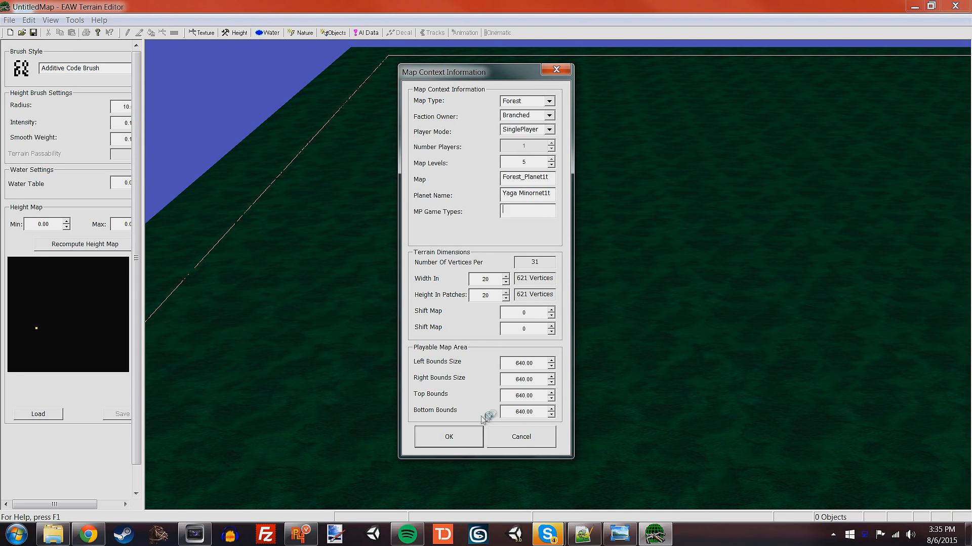
pyautogui.doubleClick(534, 363)
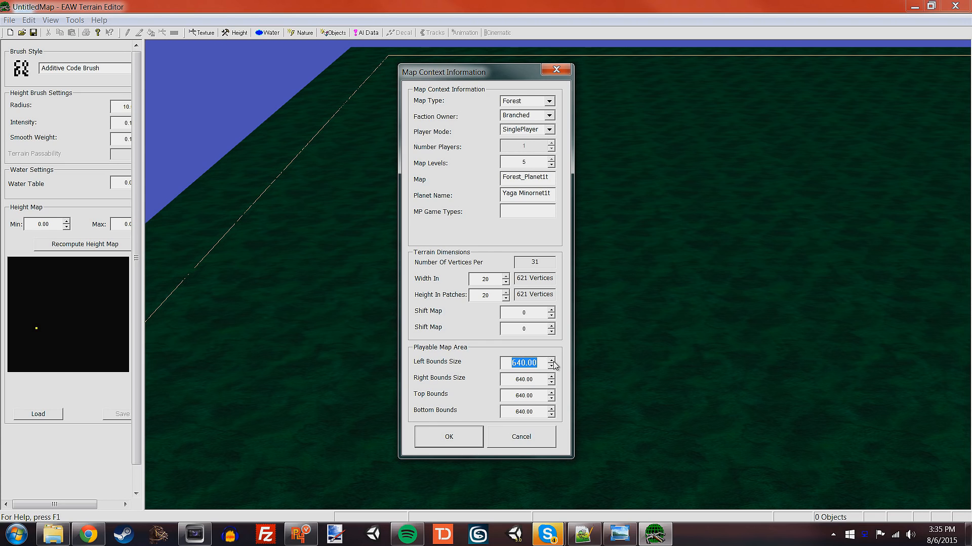
pyautogui.click(553, 361)
pyautogui.click(470, 434)
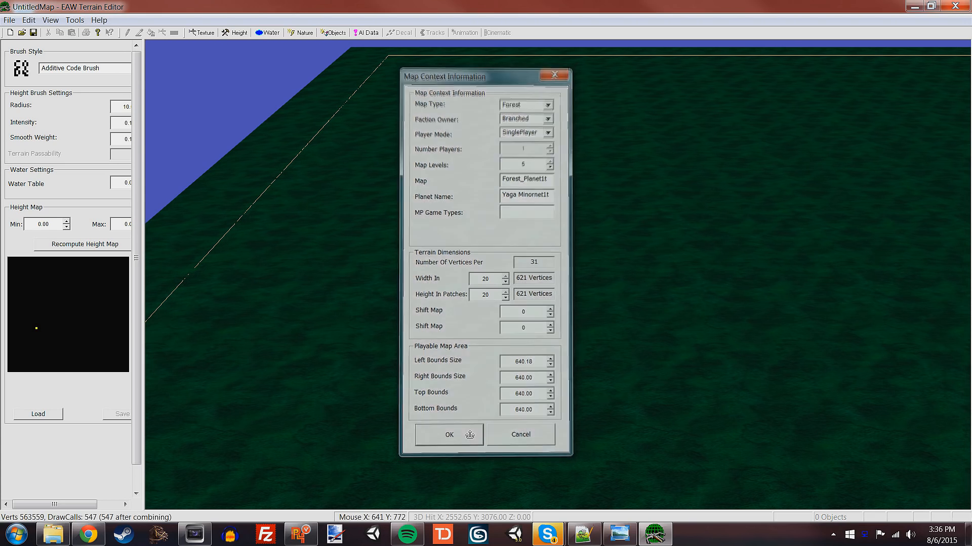
pyautogui.moveTo(513, 393); pyautogui.dragTo(412, 349, button='right')
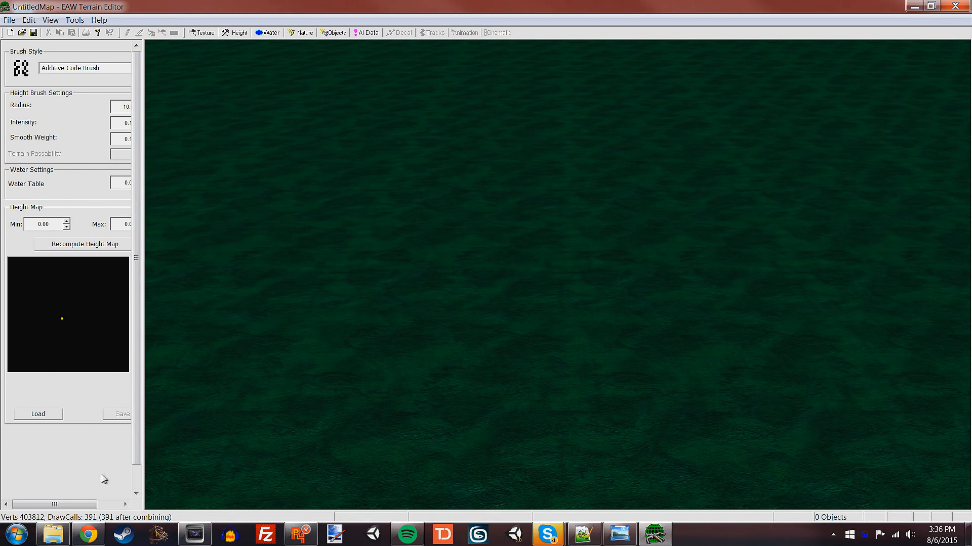
# - Raise the water table to 10 in the height tools' water settings
pyautogui.moveTo(79, 504)
pyautogui.mouseDown()
pyautogui.moveTo(95, 504)
pyautogui.moveTo(68, 501)
pyautogui.moveTo(85, 501)
pyautogui.mouseUp()
pyautogui.click(123, 226)
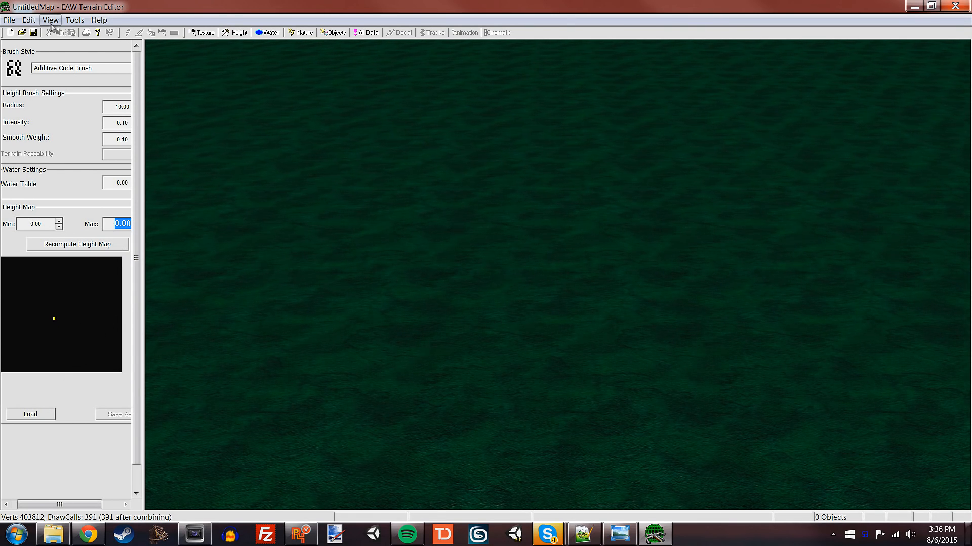
pyautogui.click(122, 182)
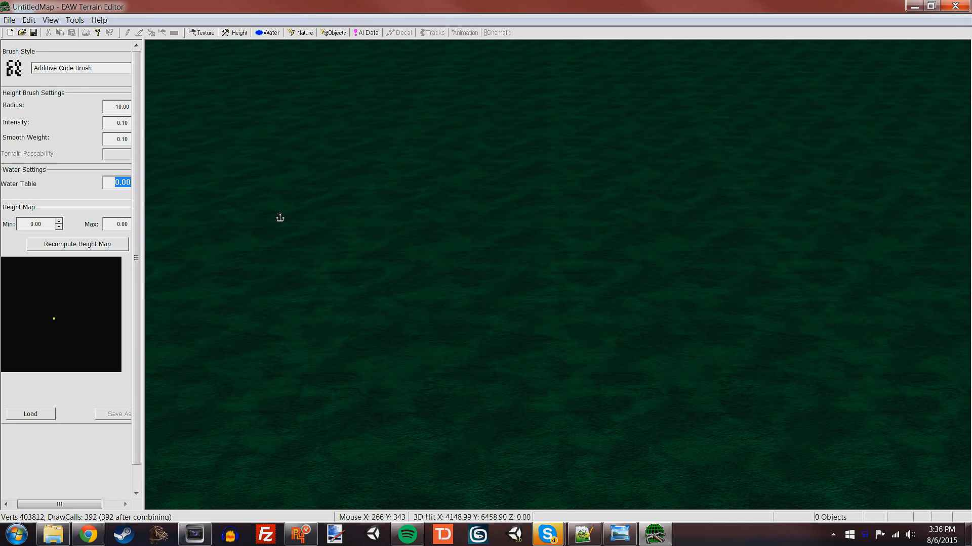
pyautogui.write('10')
pyautogui.press('Return')
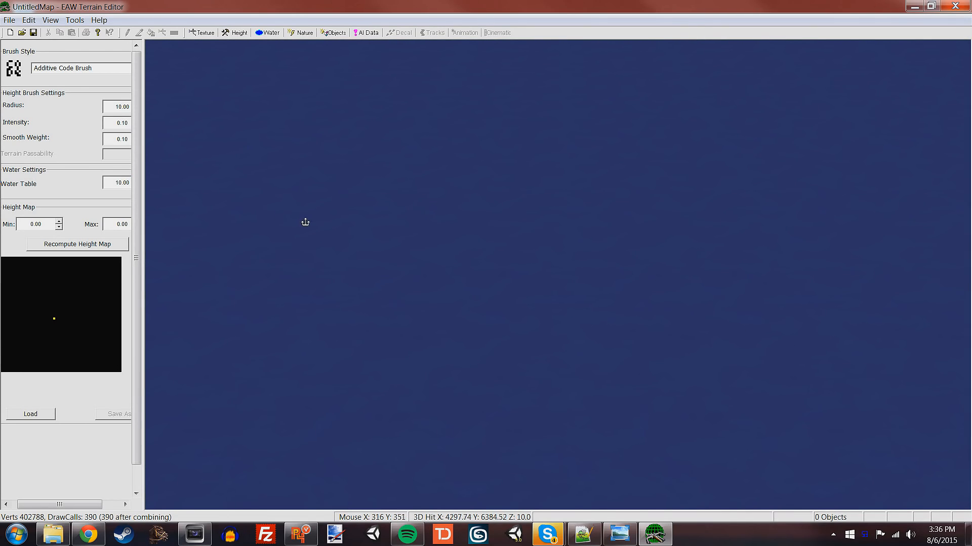
# - Lower the water table to -10.70 to bring the ground back above the water
pyautogui.write('-10')
pyautogui.press('Return')
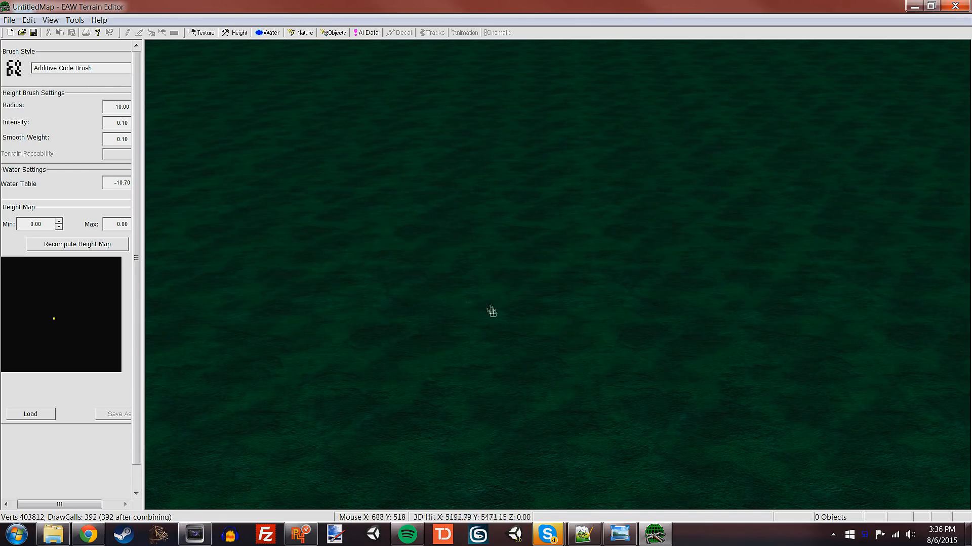
pyautogui.moveTo(492, 312); pyautogui.dragTo(447, 357, button='right')
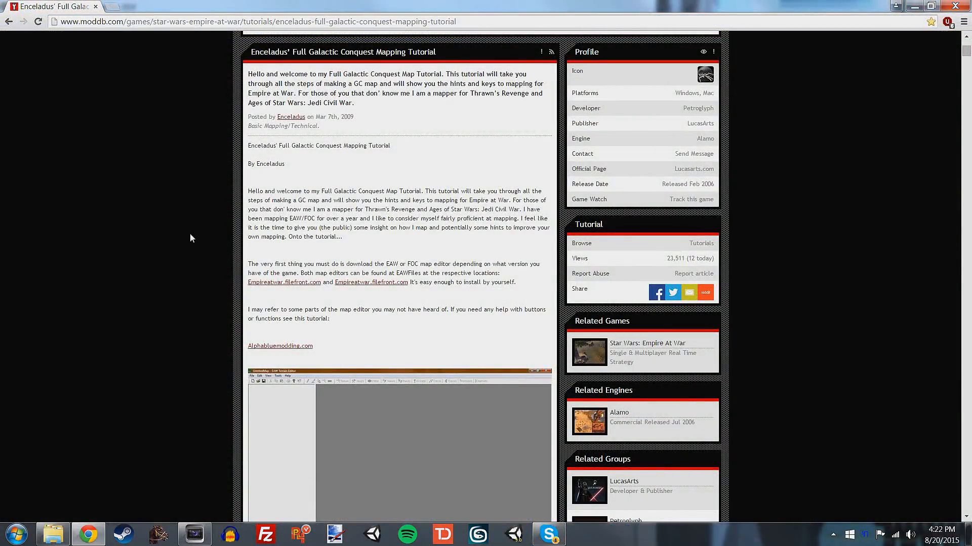
# - Read through the Full Galactic Conquest Mapping Tutorial on ModDB, covering map properties, textures, hill shaping and nature settings
pyautogui.scroll(-4, 189, 242)
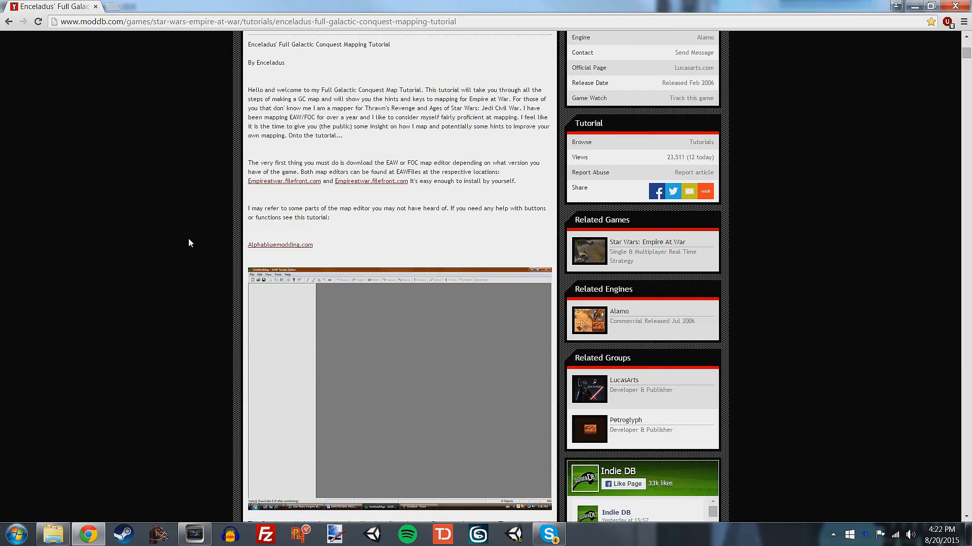
pyautogui.scroll(-12, 188, 243)
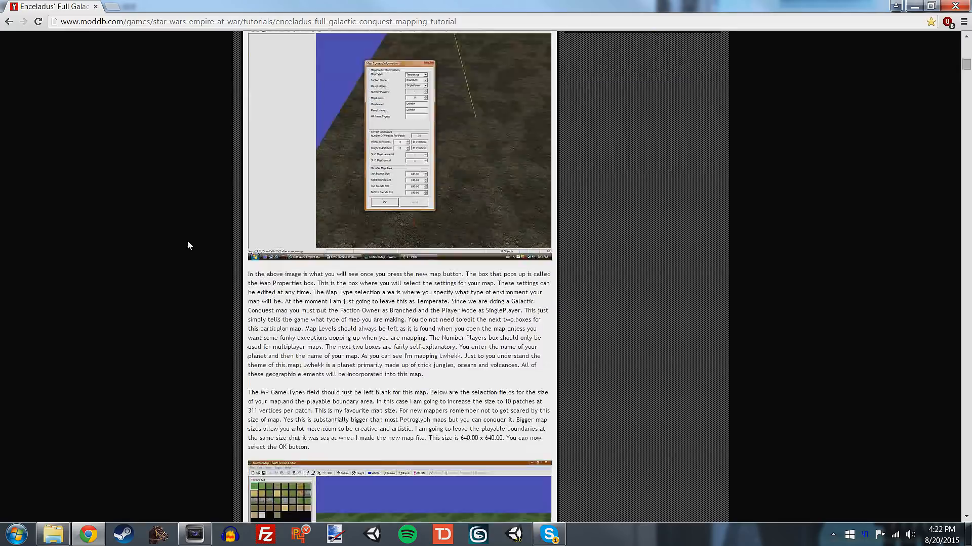
pyautogui.scroll(-18, 188, 246)
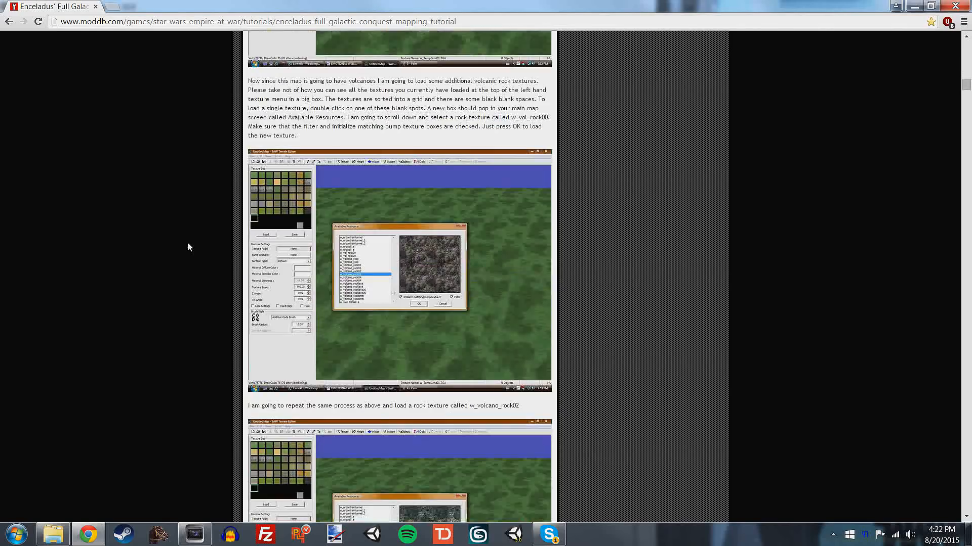
pyautogui.scroll(-20, 187, 250)
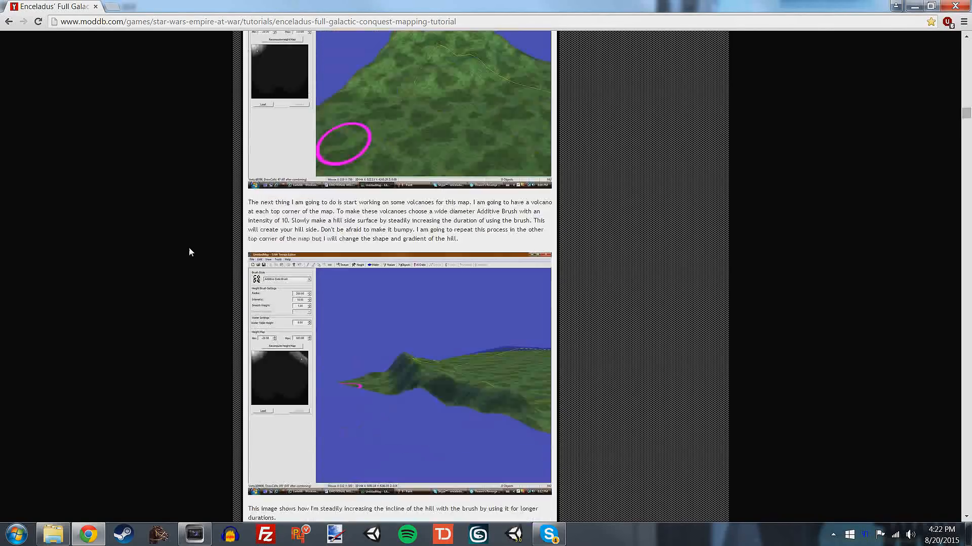
pyautogui.scroll(-20, 191, 254)
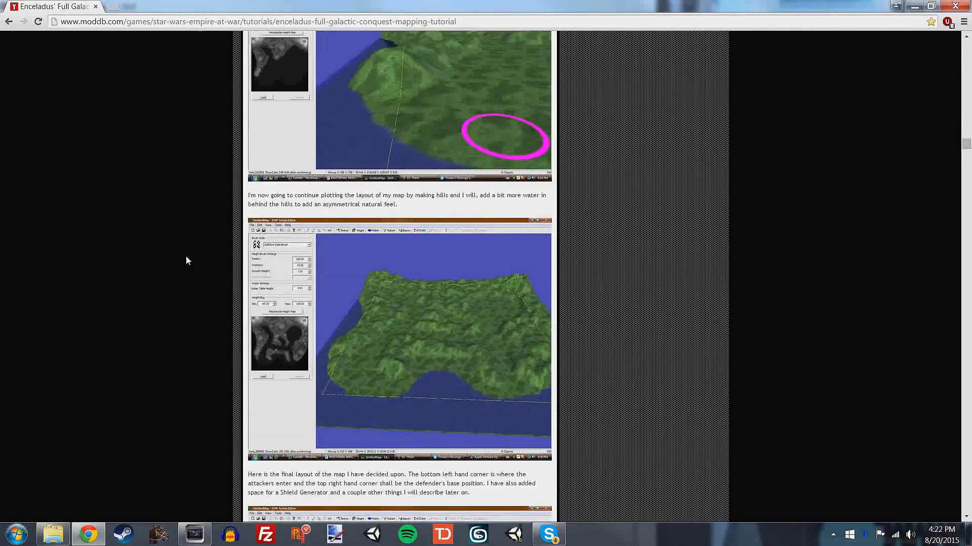
pyautogui.scroll(-20, 187, 260)
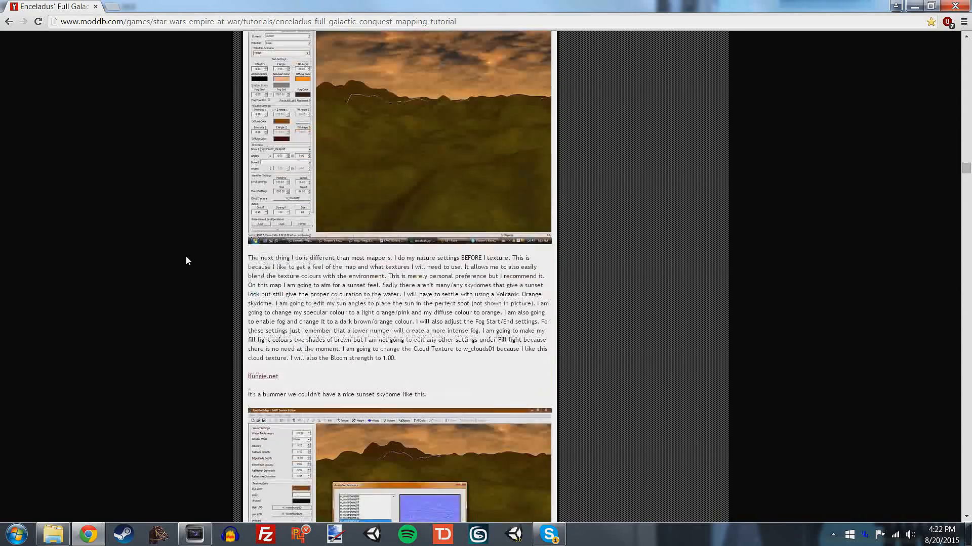
# - Continue through the mapping tutorial past its nature settings to the volcano texturing section
pyautogui.scroll(-20, 186, 261)
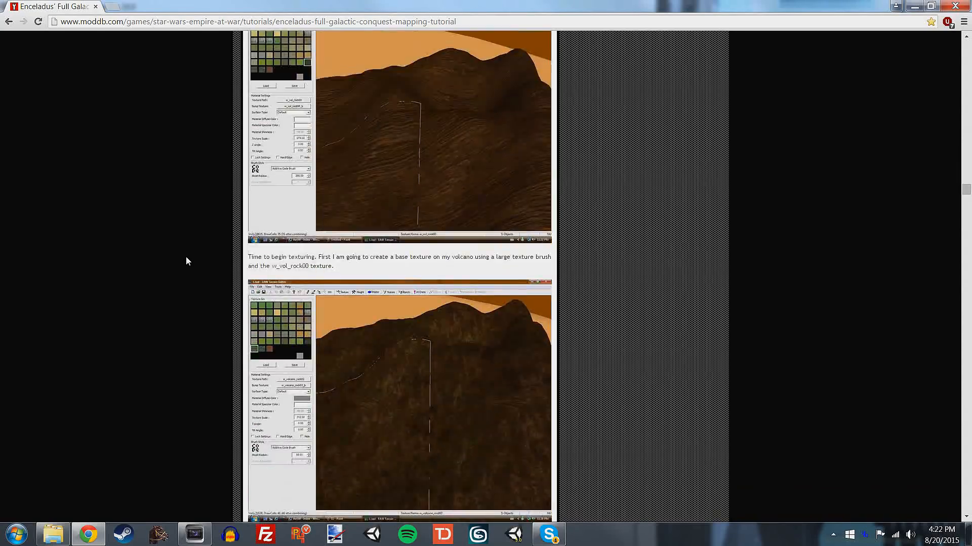
pyautogui.scroll(-20, 186, 261)
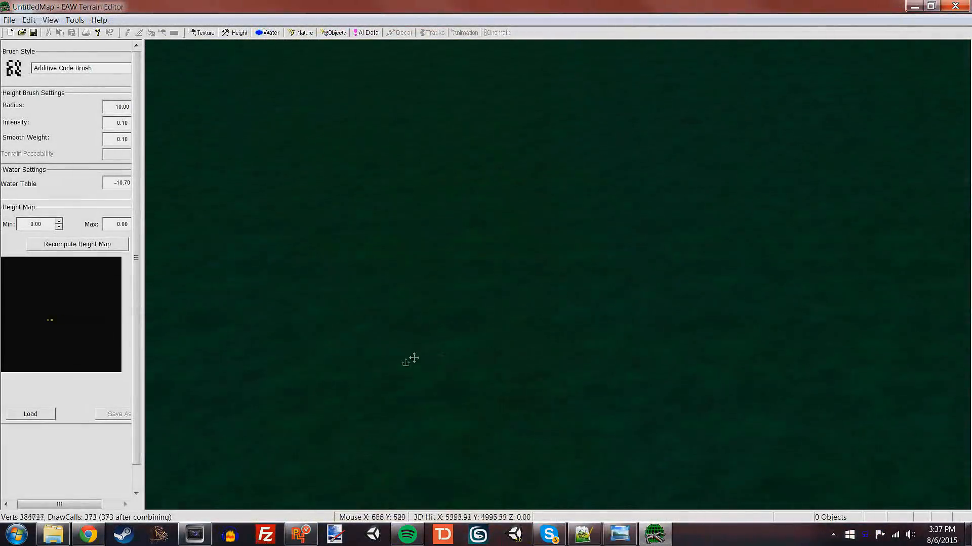
# - Try several basic colours for the sky color in the water settings and settle on white (255, 255, 255)
pyautogui.moveTo(487, 370)
pyautogui.mouseDown(button='right')
pyautogui.moveTo(370, 218)
pyautogui.moveTo(404, 284)
pyautogui.mouseUp(button='right')
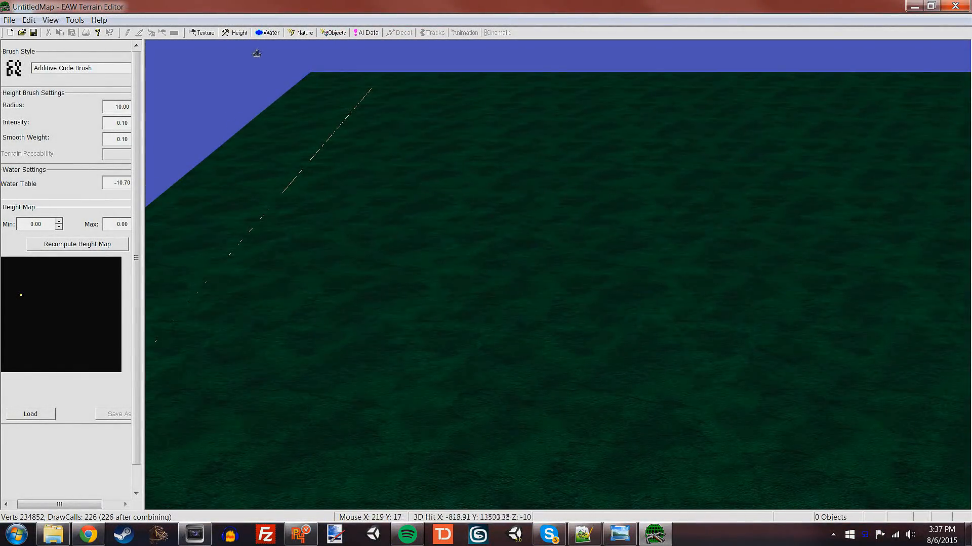
pyautogui.click(268, 34)
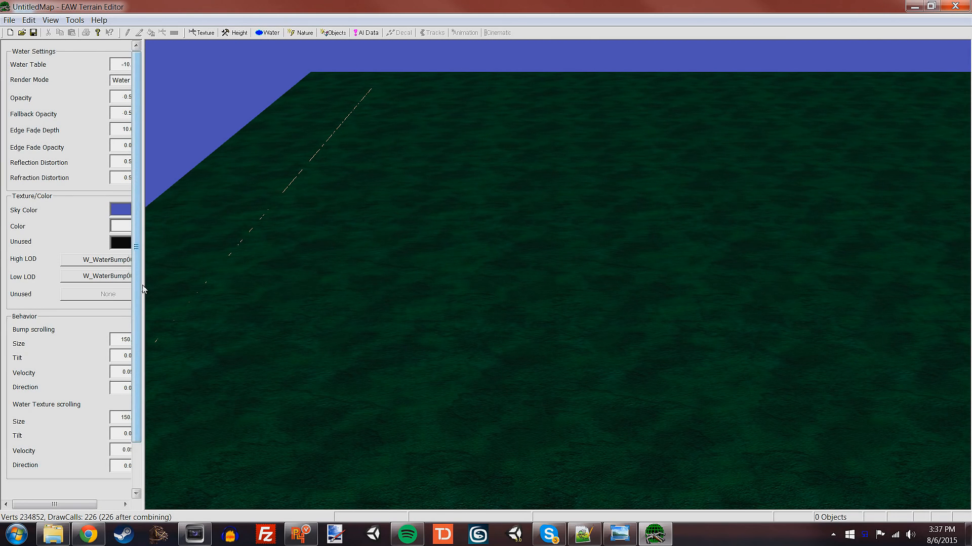
pyautogui.click(122, 211)
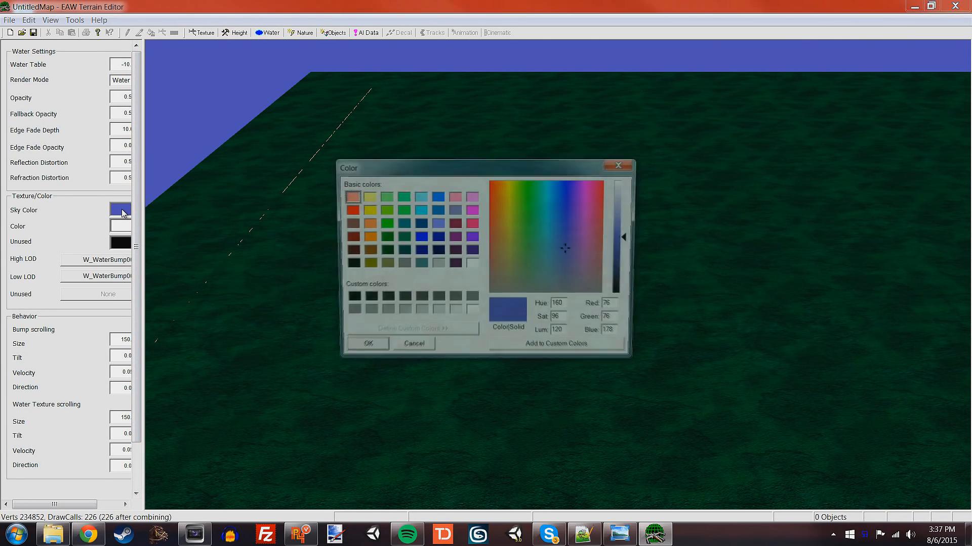
pyautogui.click(455, 225)
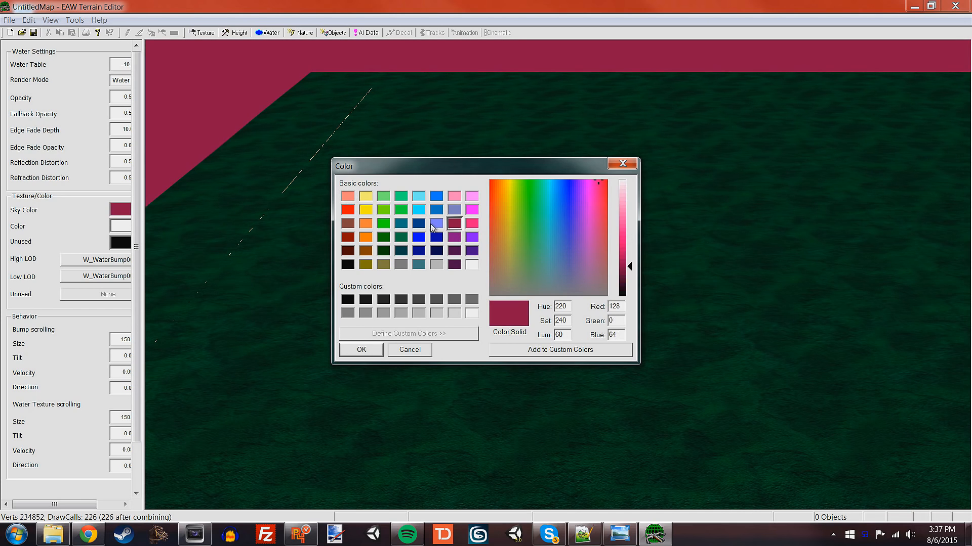
pyautogui.click(436, 224)
pyautogui.click(436, 212)
pyautogui.click(418, 210)
pyautogui.click(418, 197)
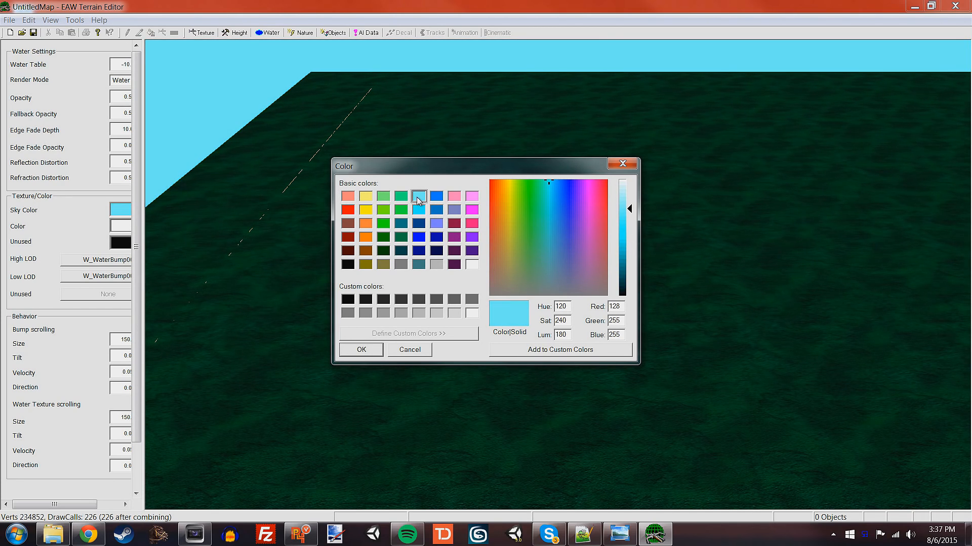
pyautogui.click(433, 238)
pyautogui.click(436, 224)
pyautogui.click(434, 213)
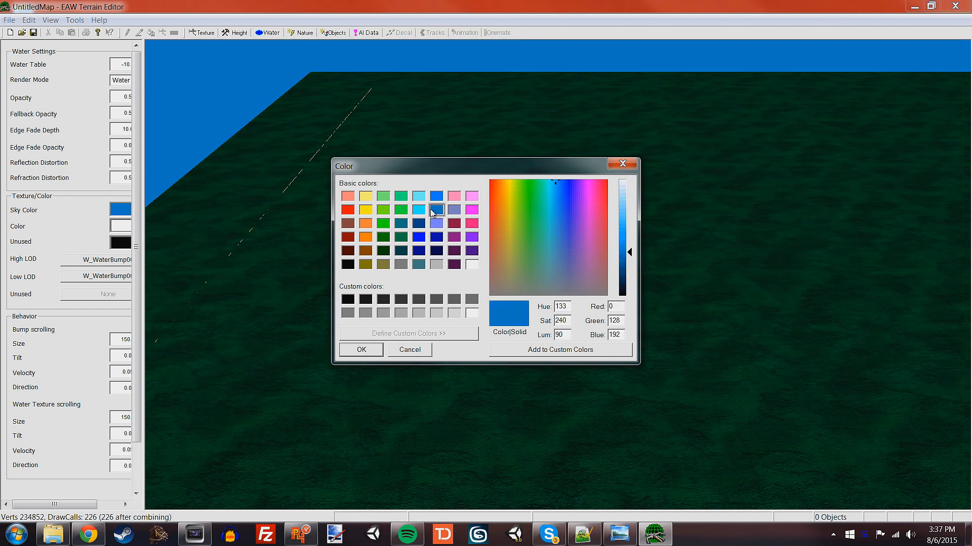
pyautogui.click(437, 225)
pyautogui.click(472, 314)
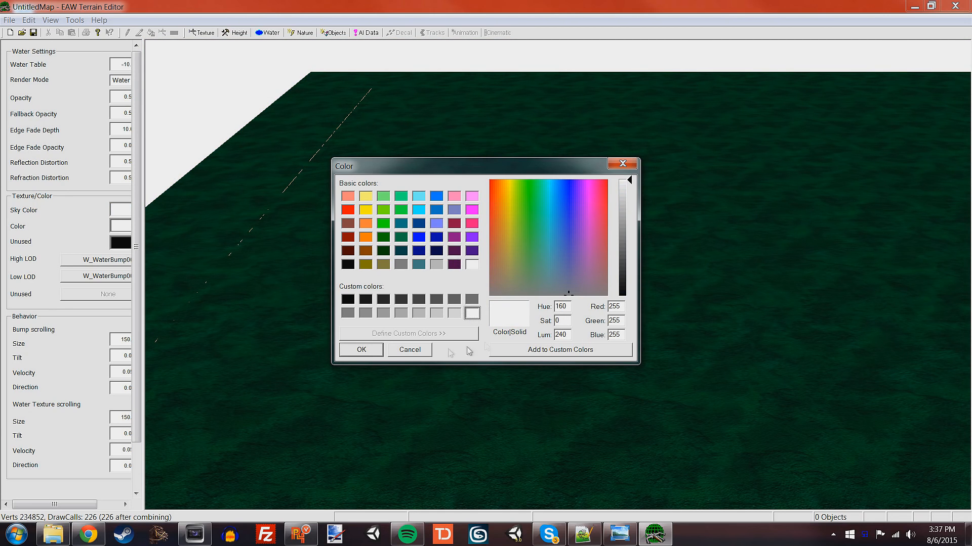
pyautogui.click(361, 350)
# - Start saving the map as a new file and browse to the Work folder in the Documents library
pyautogui.moveTo(611, 343); pyautogui.dragTo(132, 349, button='right')
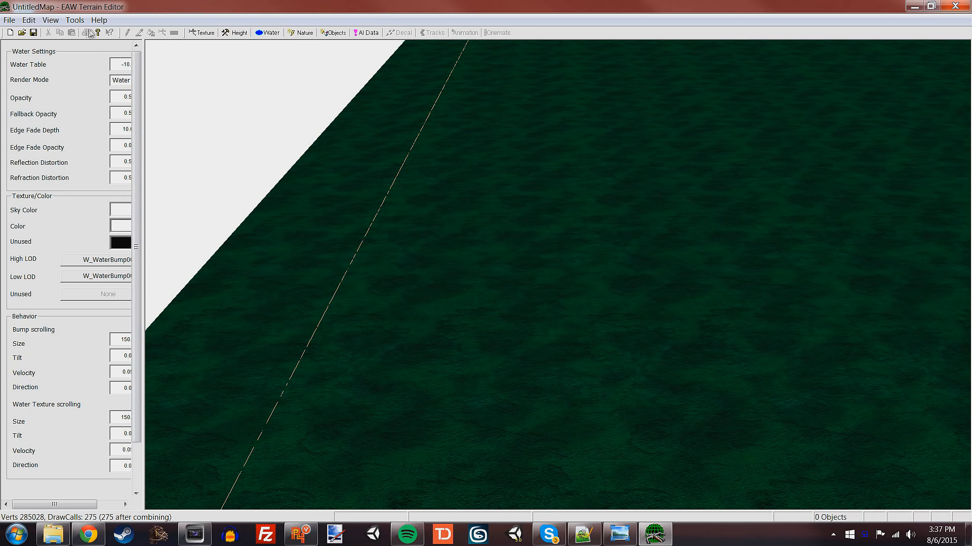
pyautogui.click(51, 20)
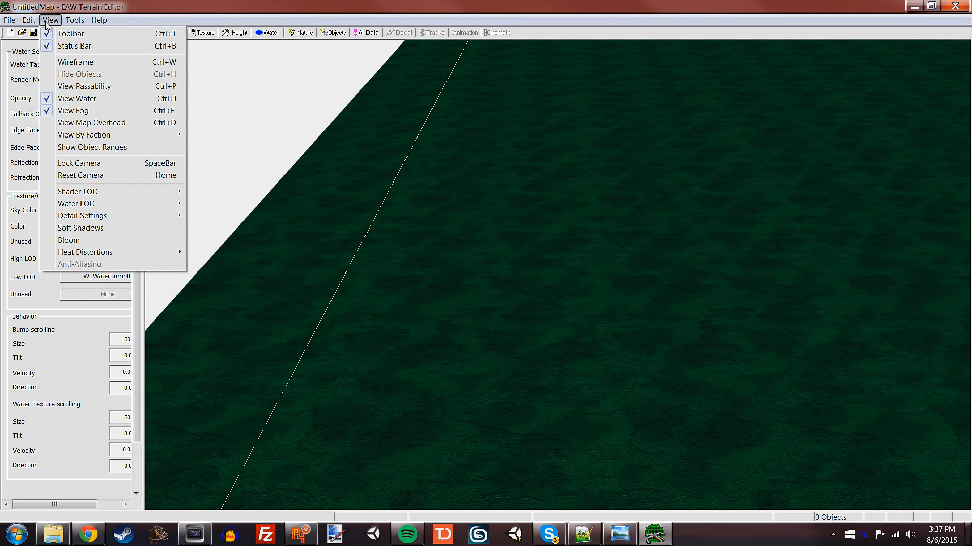
pyautogui.moveTo(84, 22)
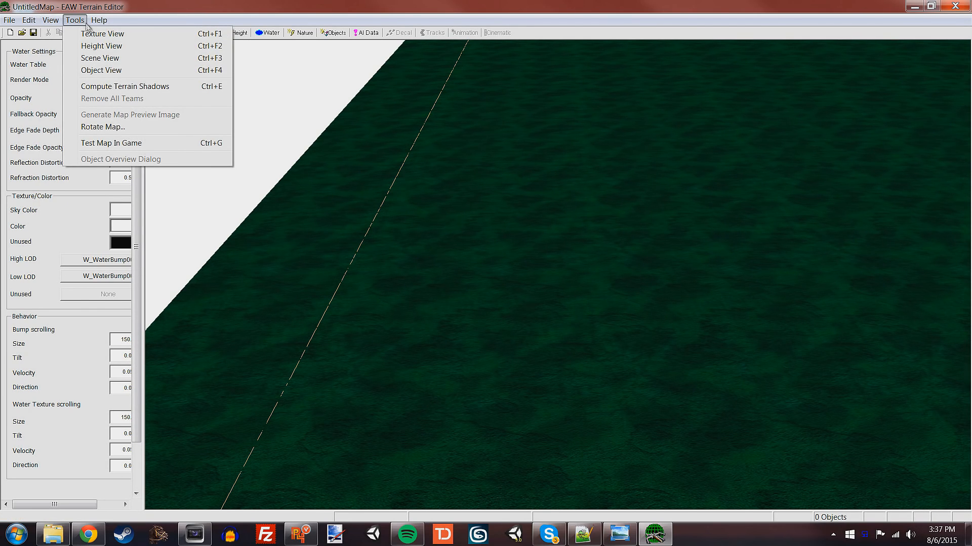
pyautogui.moveTo(35, 22)
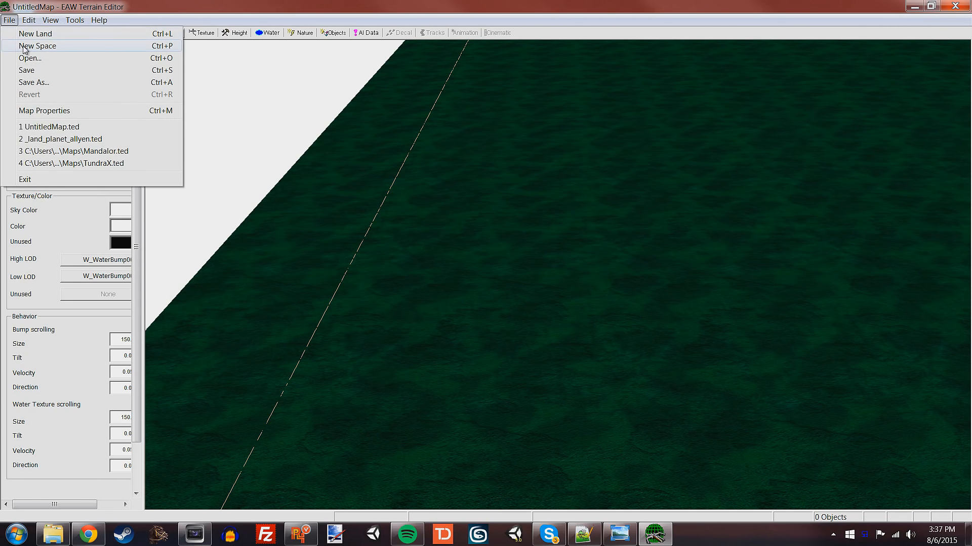
pyautogui.click(45, 83)
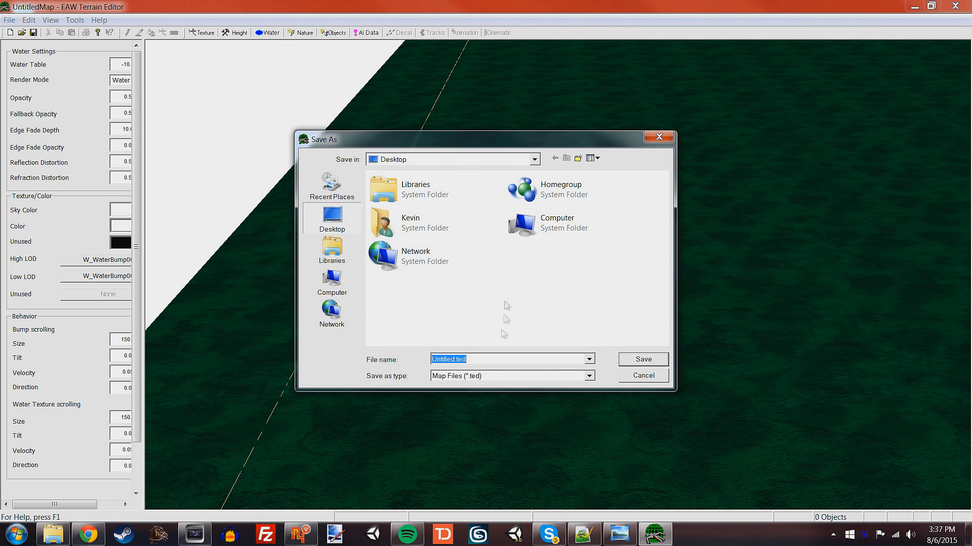
pyautogui.click(472, 360)
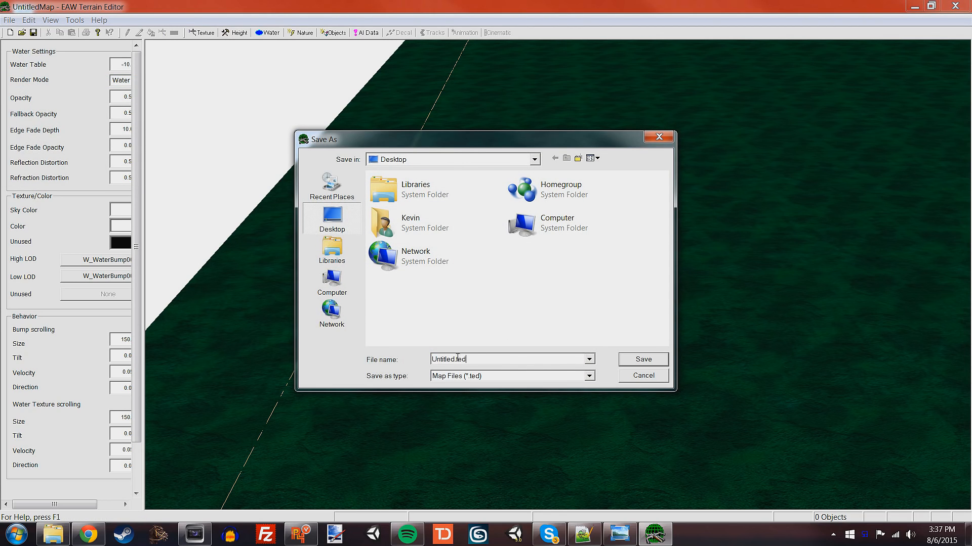
pyautogui.click(333, 247)
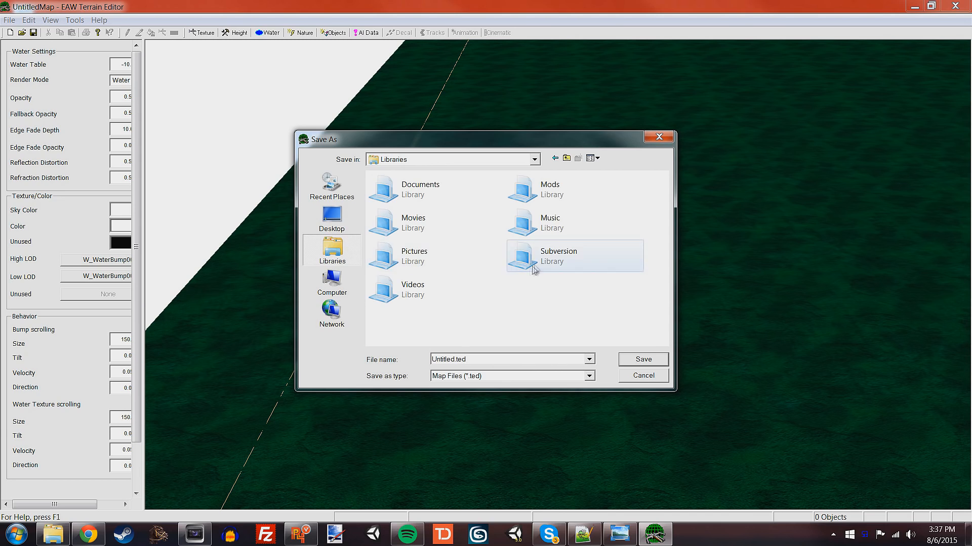
pyautogui.doubleClick(428, 205)
pyautogui.moveTo(663, 226); pyautogui.dragTo(666, 312)
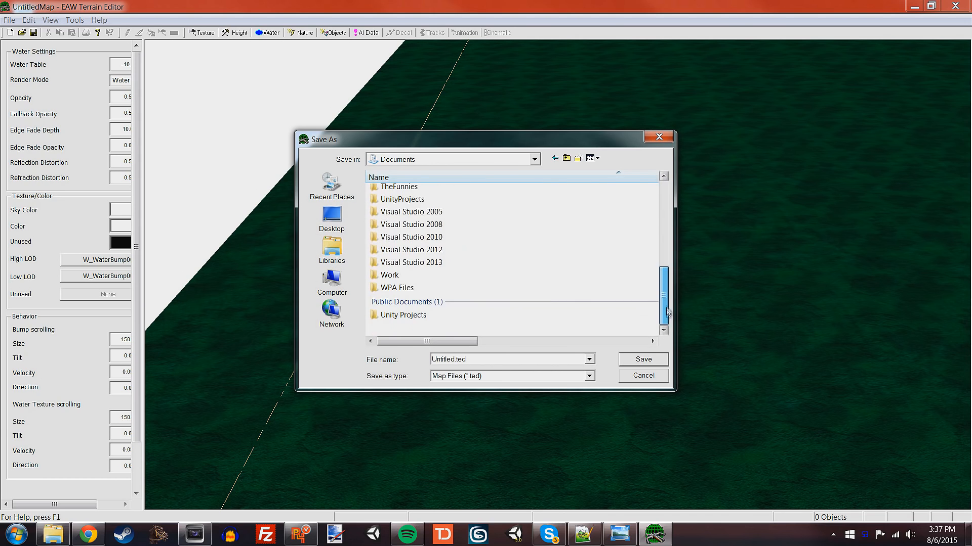
pyautogui.doubleClick(419, 274)
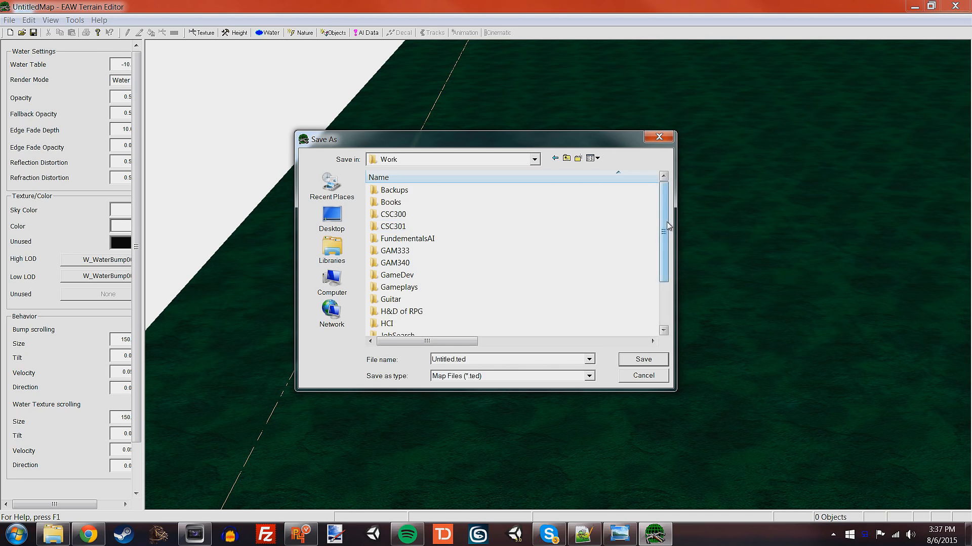
pyautogui.moveTo(666, 223); pyautogui.dragTo(659, 293)
pyautogui.doubleClick(414, 290)
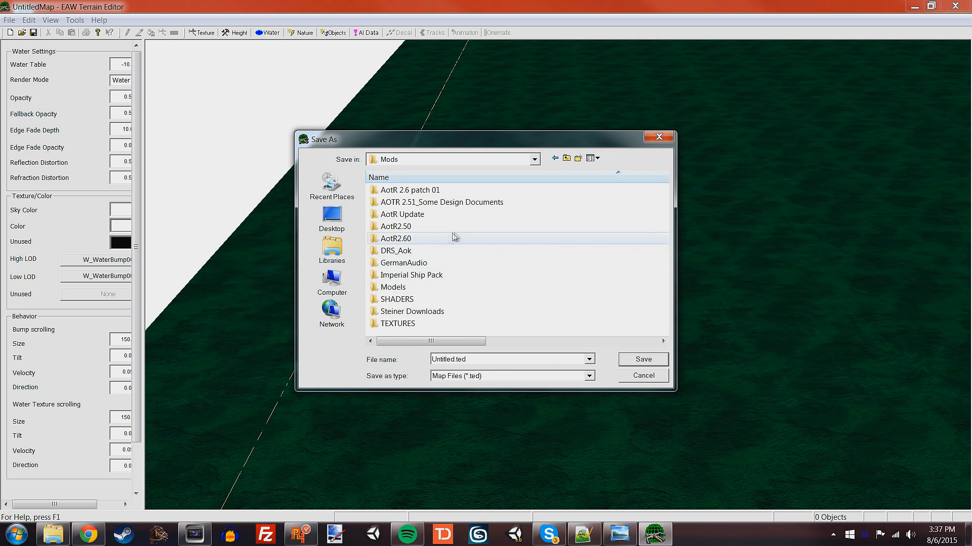
pyautogui.scroll(-2, 456, 240)
pyautogui.scroll(2, 459, 248)
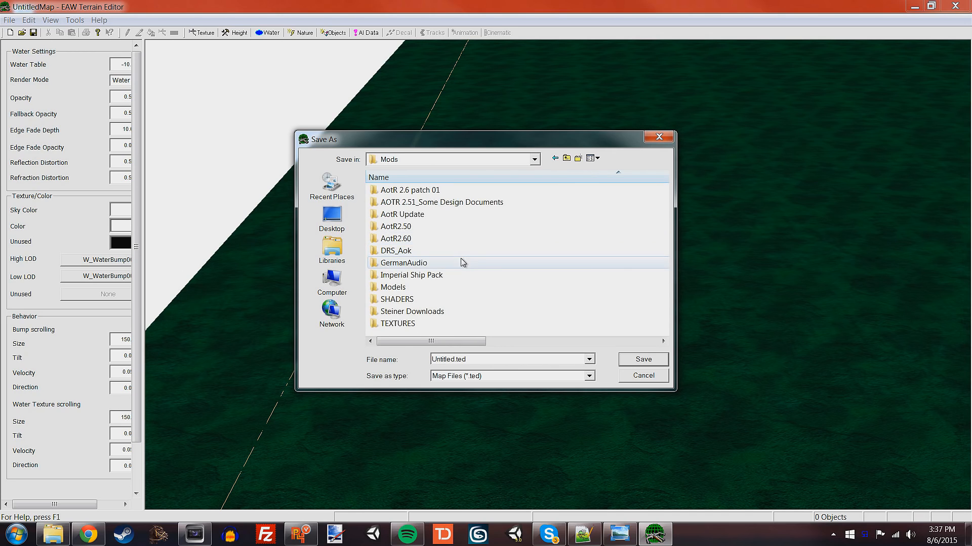
pyautogui.rightClick(372, 332)
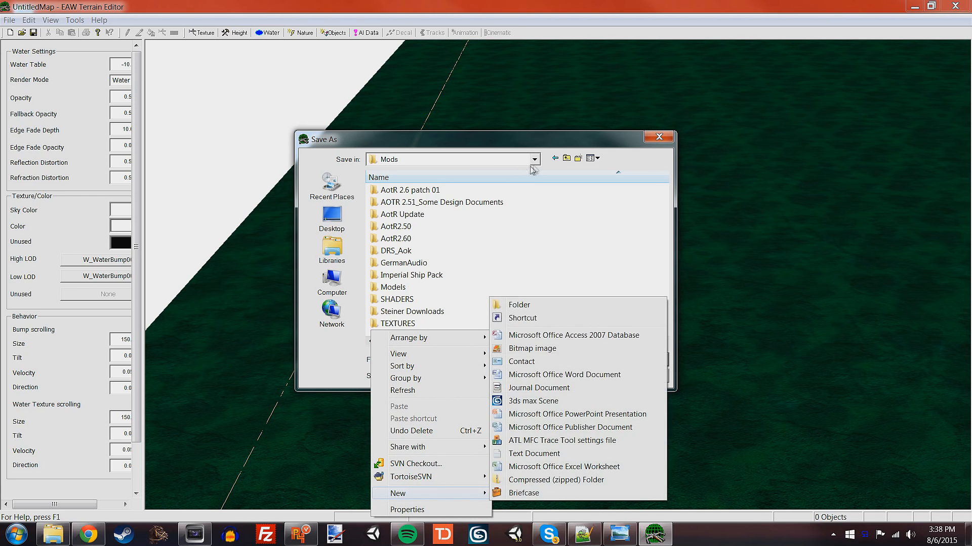
pyautogui.click(564, 159)
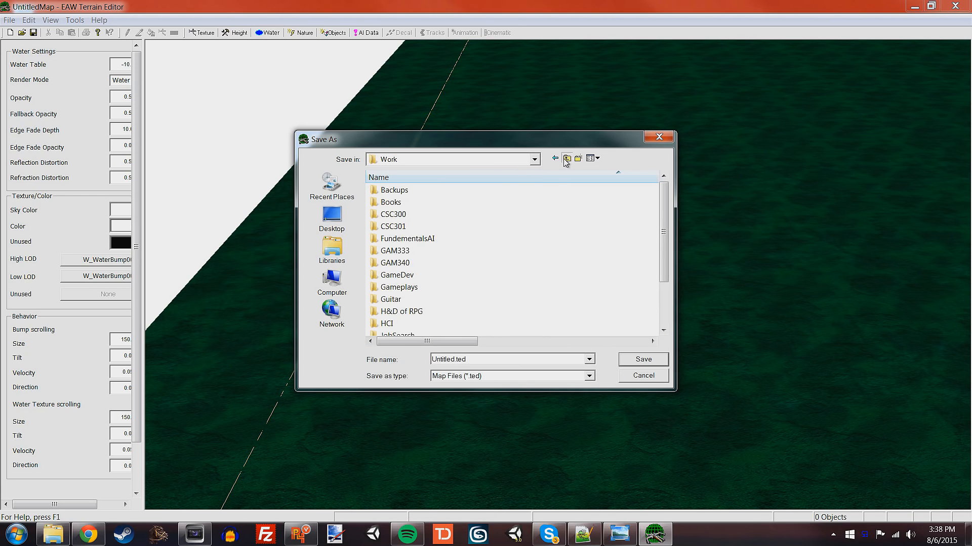
pyautogui.click(566, 159)
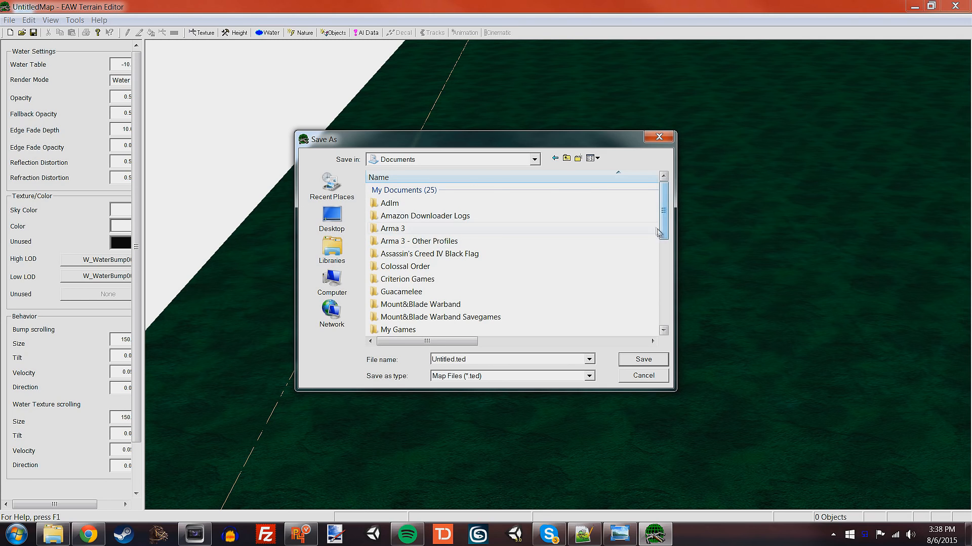
pyautogui.moveTo(658, 232); pyautogui.dragTo(656, 293)
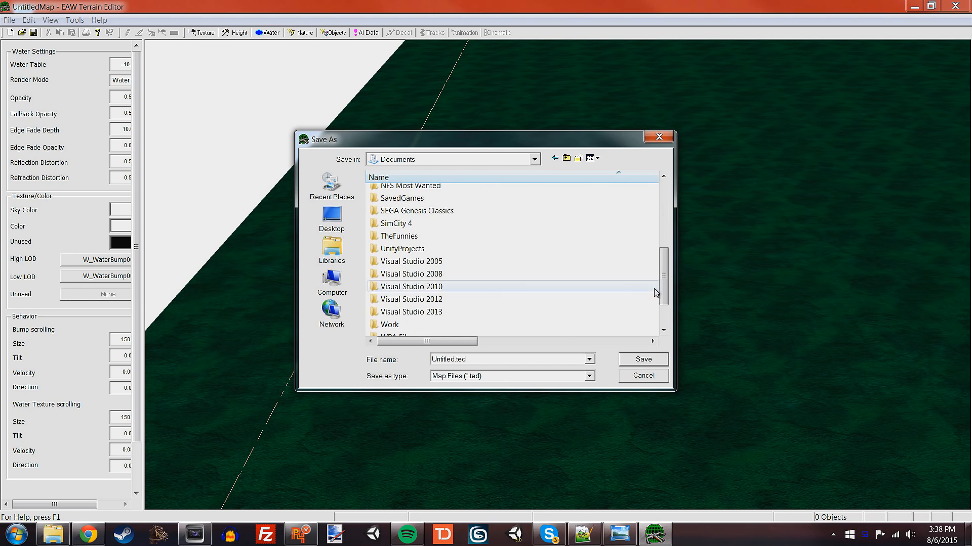
pyautogui.doubleClick(391, 325)
# - Browse from the Work folder through Perforce, aotr and depot into AotR260 as the save location
pyautogui.scroll(-2, 424, 305)
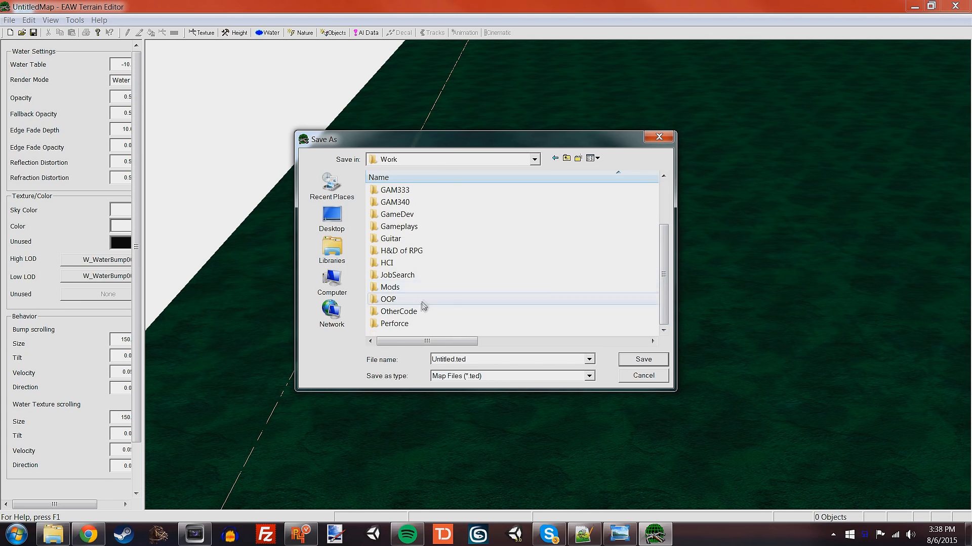
pyautogui.doubleClick(420, 324)
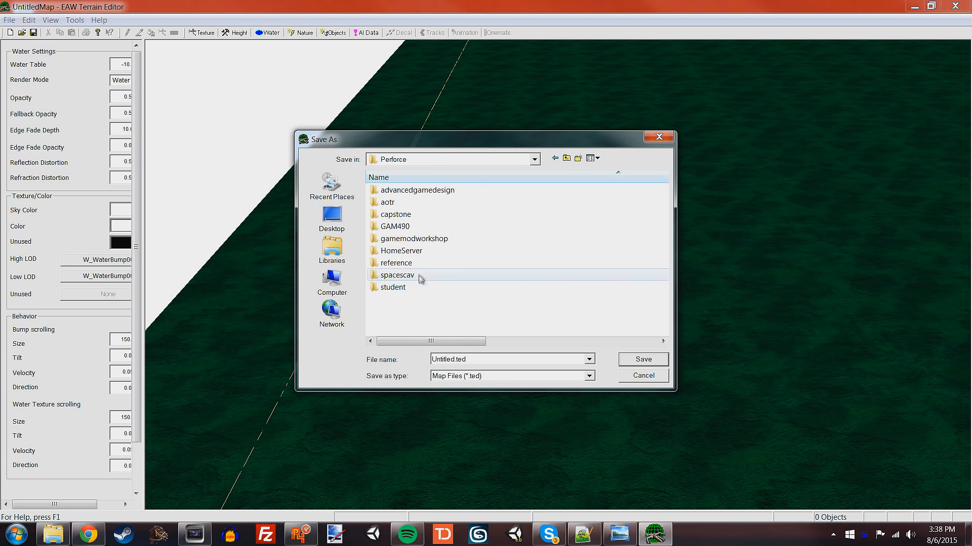
pyautogui.doubleClick(408, 202)
pyautogui.doubleClick(408, 191)
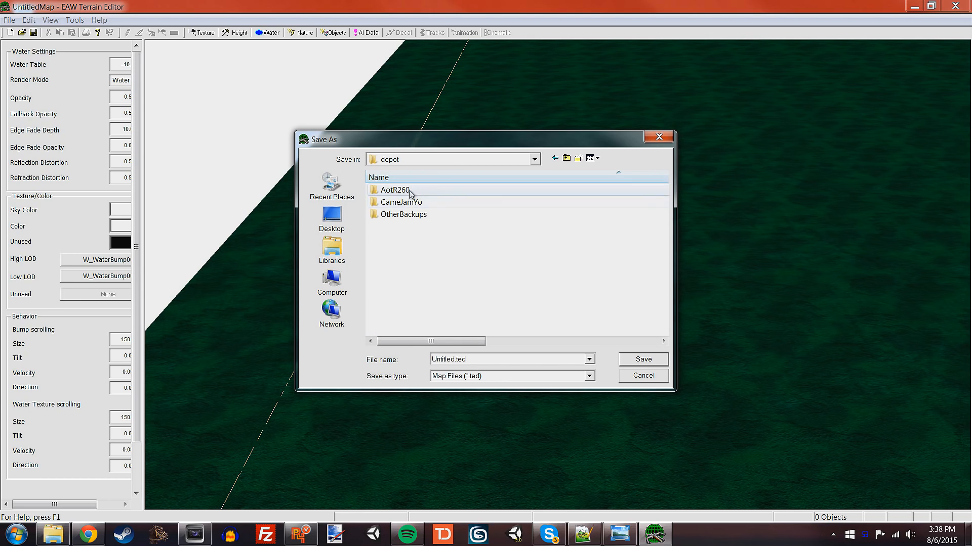
pyautogui.doubleClick(408, 190)
# - Create a folder named NewMaps inside AotR260 and open it
pyautogui.rightClick(398, 230)
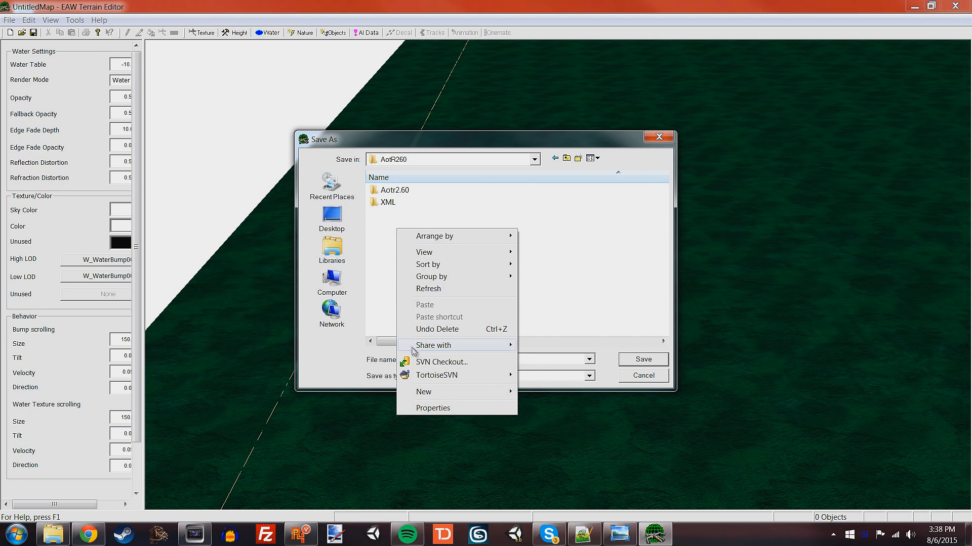
pyautogui.moveTo(445, 394)
pyautogui.click(549, 207)
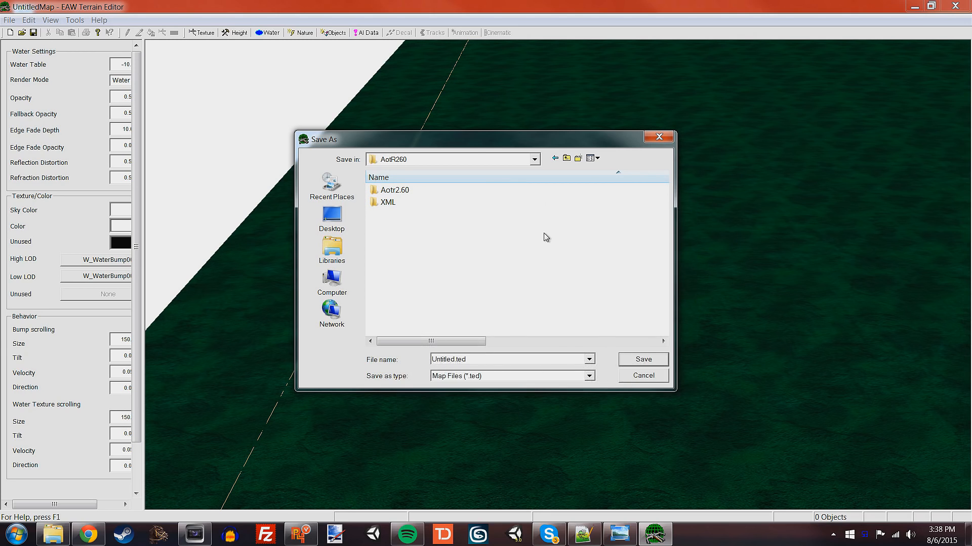
pyautogui.press('BackSpace')
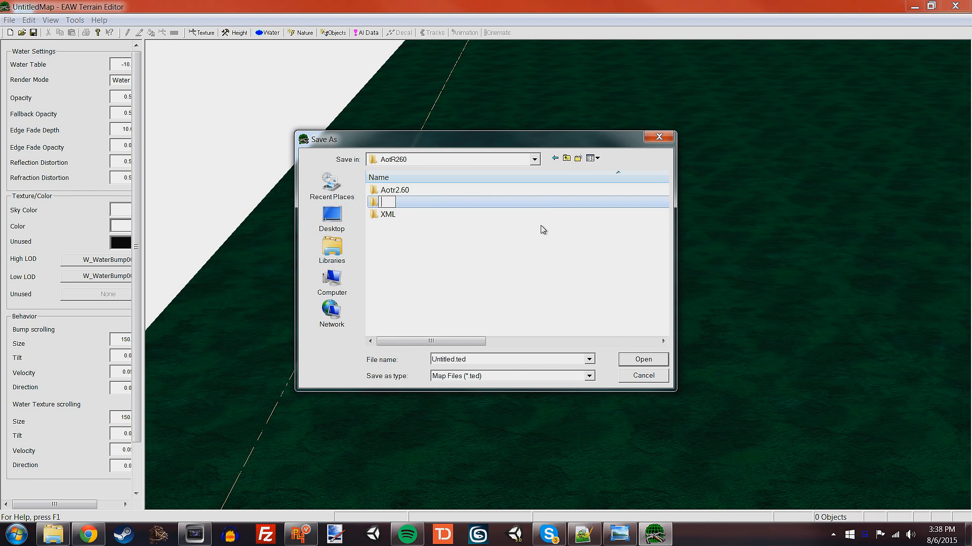
pyautogui.write('NewMaps')
pyautogui.press('Return')
pyautogui.doubleClick(393, 202)
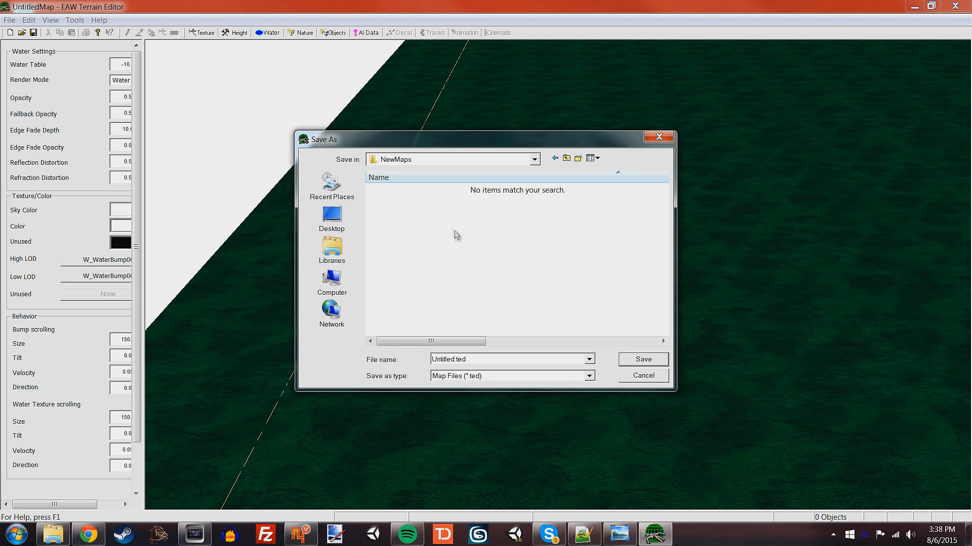
# - Save the map in the NewMaps folder under the file name ForestPlanet_Yaga
pyautogui.doubleClick(465, 360)
pyautogui.moveTo(453, 360); pyautogui.dragTo(404, 333)
pyautogui.write('ForestPlanet_Yaga')
pyautogui.click(650, 360)
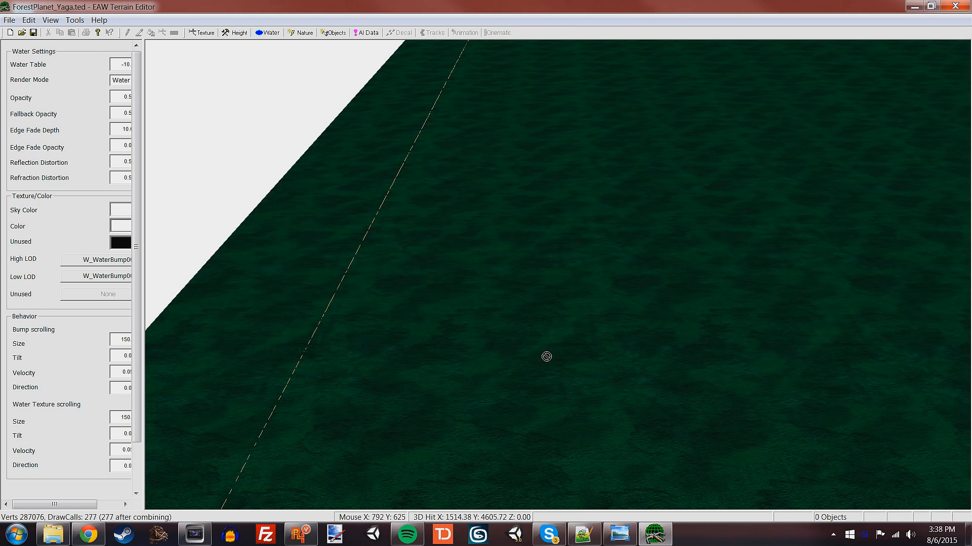
# - Choose ARCTIC_CIVILIAN_SPAWN_HOUSE_REBEL from the GROUNDSTRUCTURE object types as the object to place
pyautogui.moveTo(427, 354); pyautogui.dragTo(441, 263, button='right')
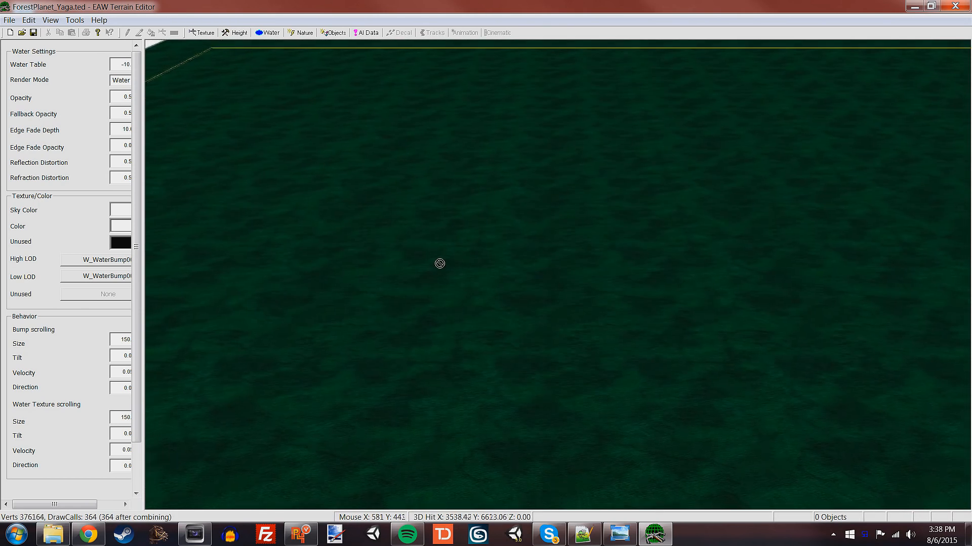
pyautogui.scroll(-2, 442, 264)
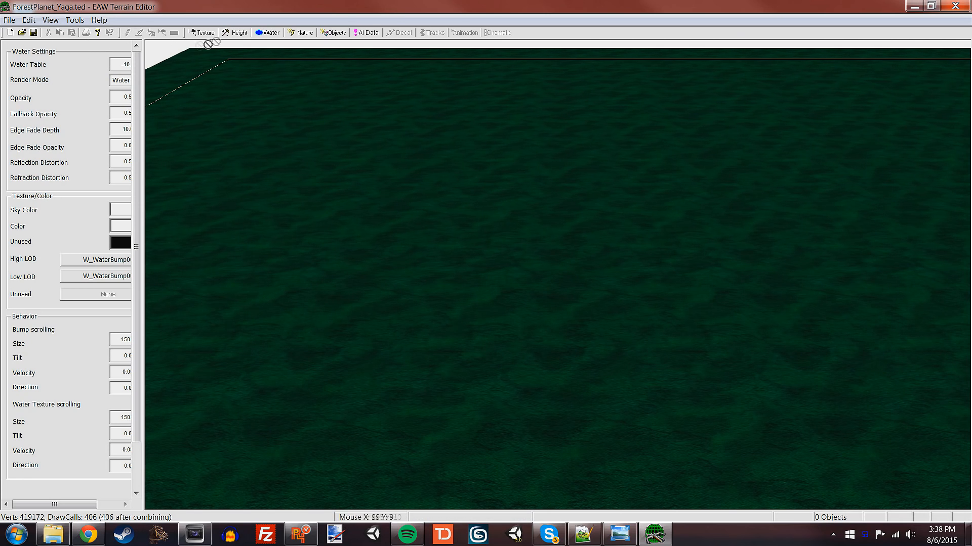
pyautogui.click(335, 33)
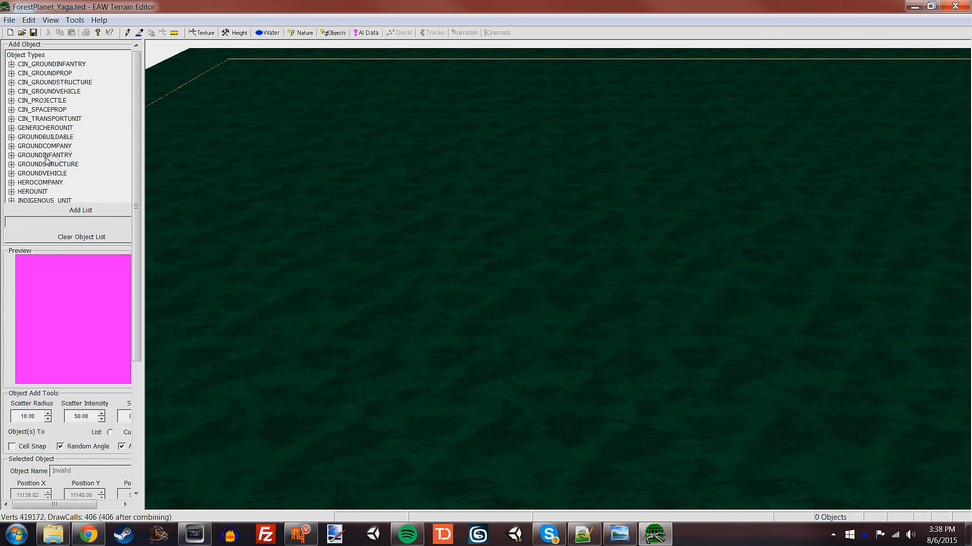
pyautogui.click(11, 165)
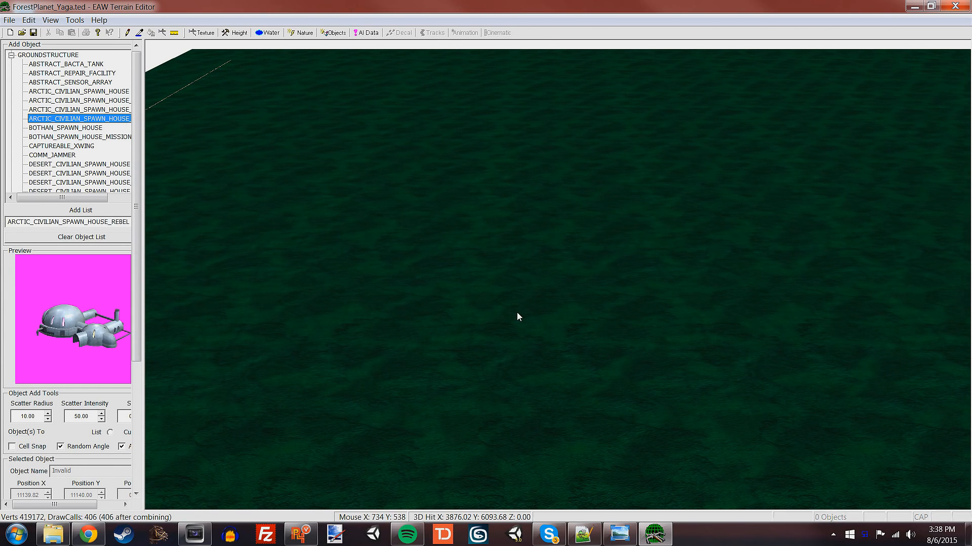
pyautogui.moveTo(517, 317); pyautogui.dragTo(560, 321)
pyautogui.scroll(4, 549, 354)
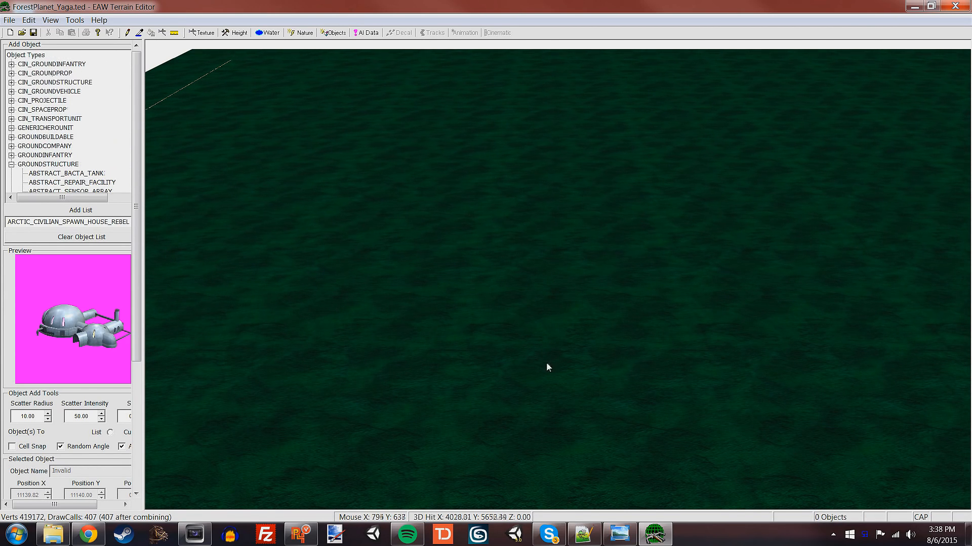
pyautogui.scroll(-3, 544, 359)
pyautogui.moveTo(527, 351); pyautogui.dragTo(639, 362, button='right')
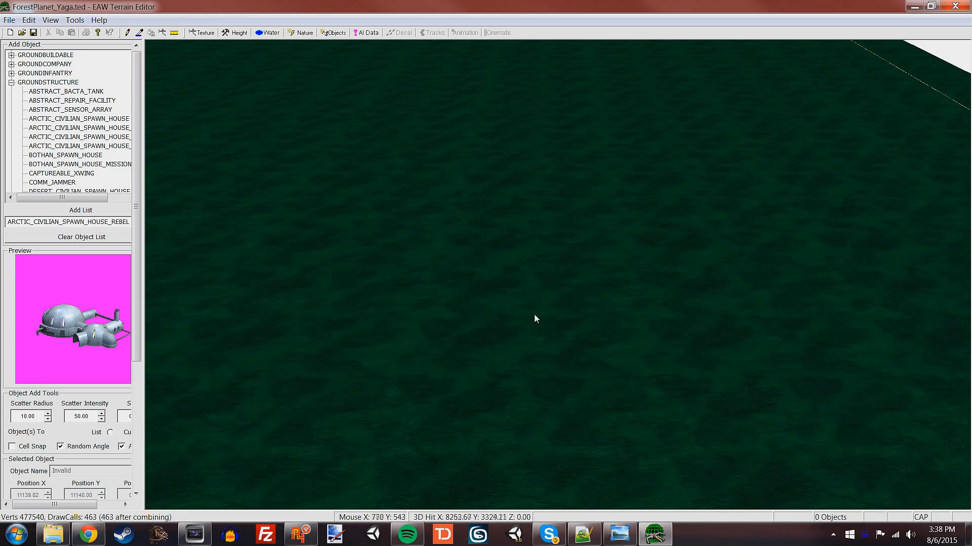
pyautogui.moveTo(535, 315); pyautogui.dragTo(409, 278, button='right')
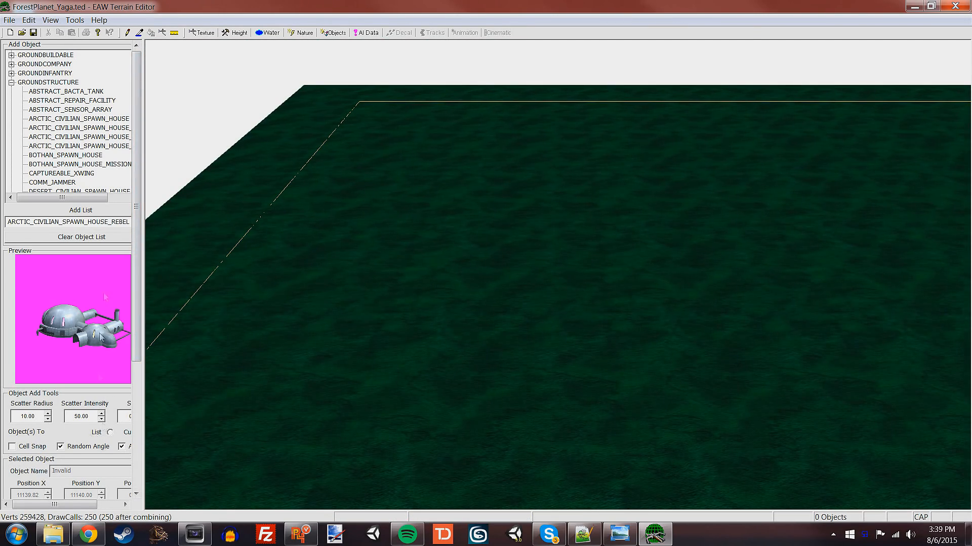
# - Set all four playable map area bounds to 1000 in the map properties
pyautogui.click(11, 20)
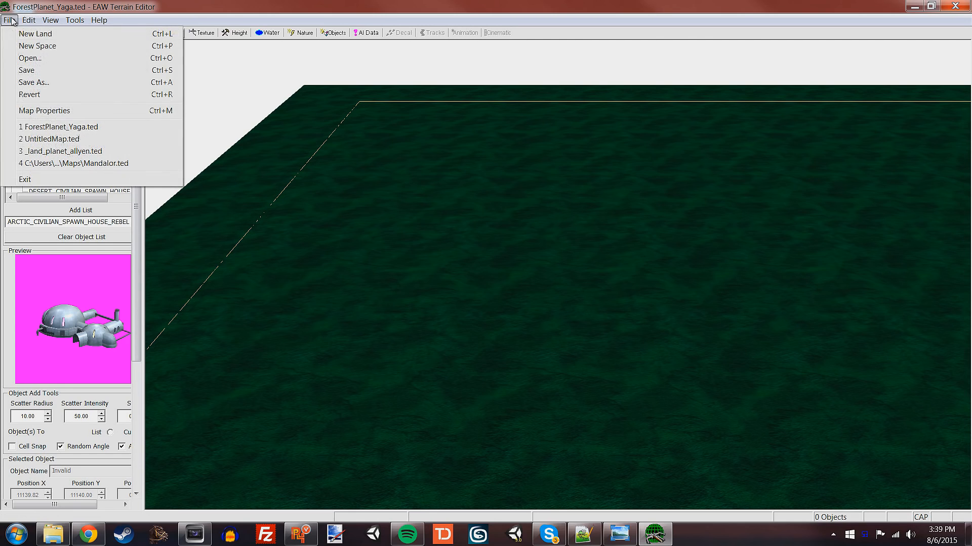
pyautogui.click(44, 112)
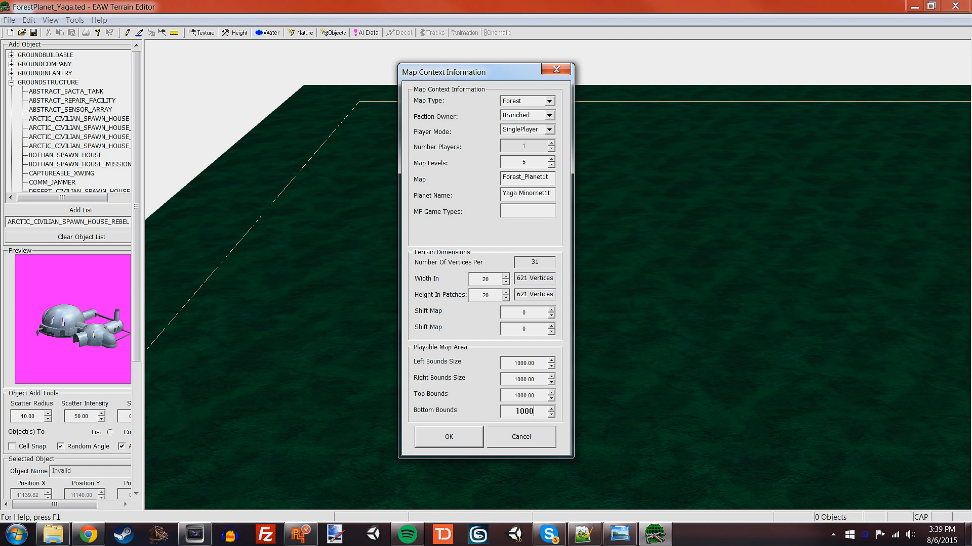
pyautogui.click(455, 444)
# - Try placing the arctic civilian spawn house at several spots near the map boundary and delete each copy
pyautogui.moveTo(506, 222); pyautogui.dragTo(453, 315, button='right')
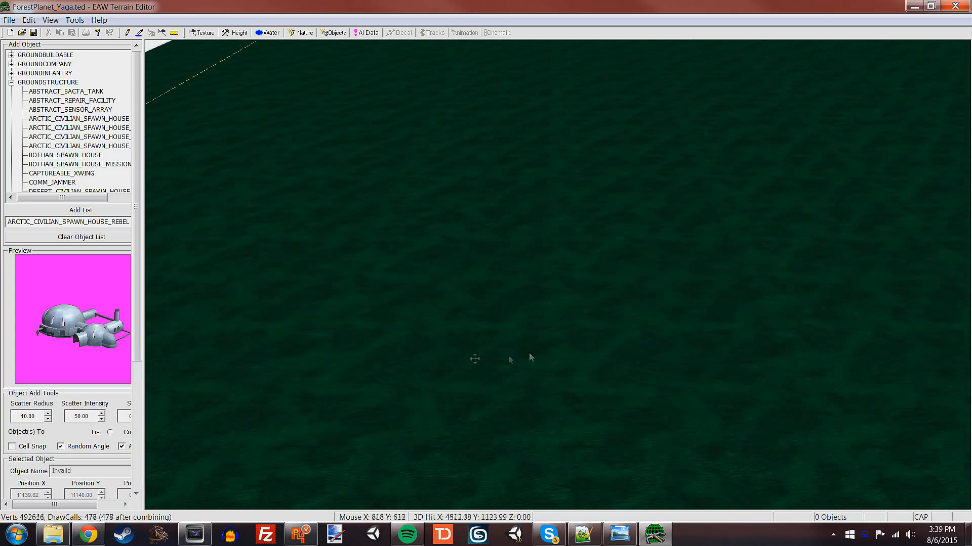
pyautogui.moveTo(474, 359); pyautogui.dragTo(397, 292, button='right')
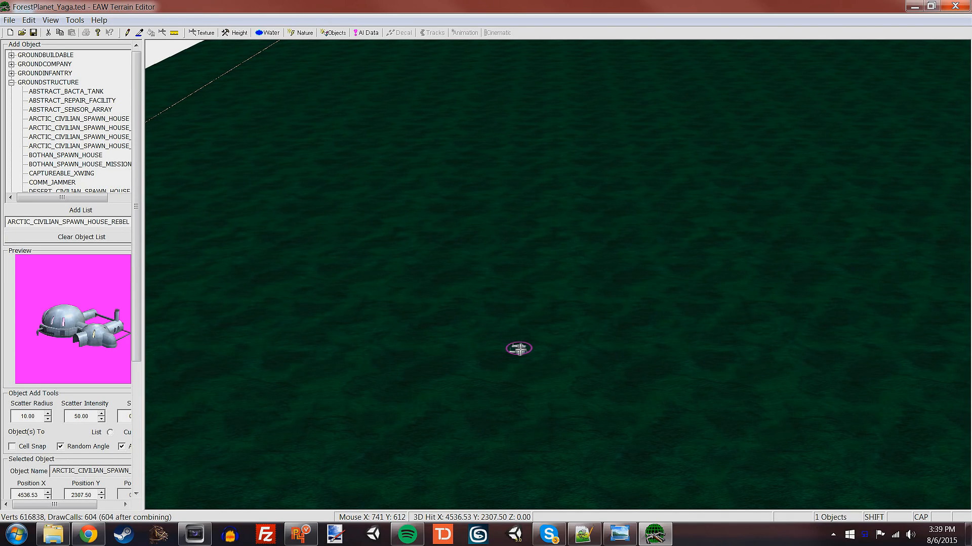
pyautogui.press('Delete')
pyautogui.scroll(5, 536, 375)
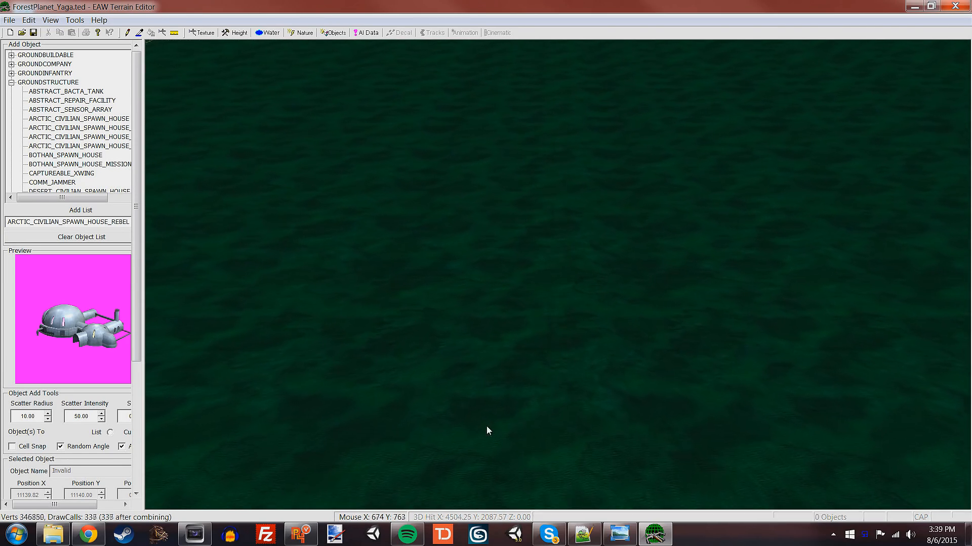
pyautogui.moveTo(499, 412); pyautogui.dragTo(549, 294, button='right')
pyautogui.press('Delete')
pyautogui.scroll(3, 546, 299)
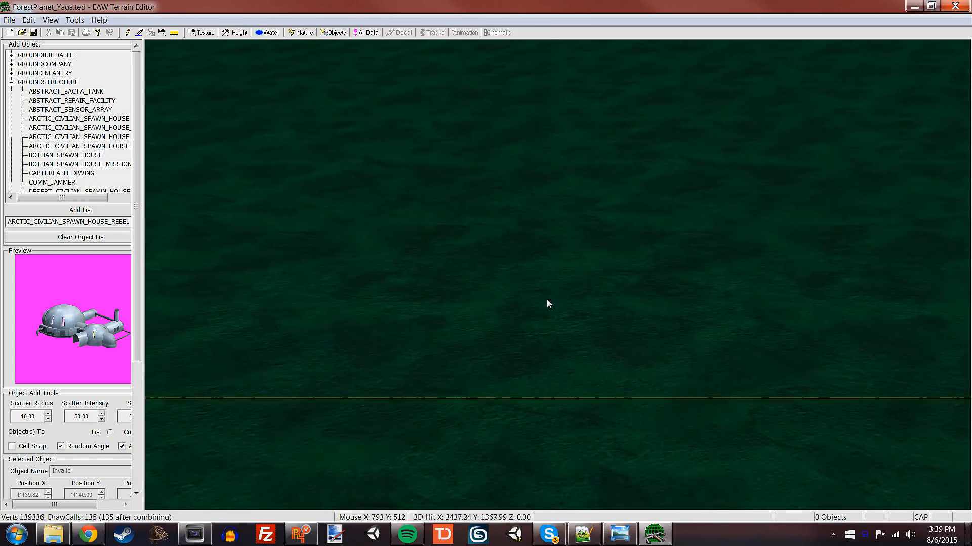
pyautogui.keyDown('shift'); pyautogui.click(547, 312); pyautogui.keyUp('shift')
pyautogui.press('Delete')
pyautogui.scroll(3, 531, 370)
pyautogui.keyDown('shift'); pyautogui.click(530, 388); pyautogui.keyUp('shift')
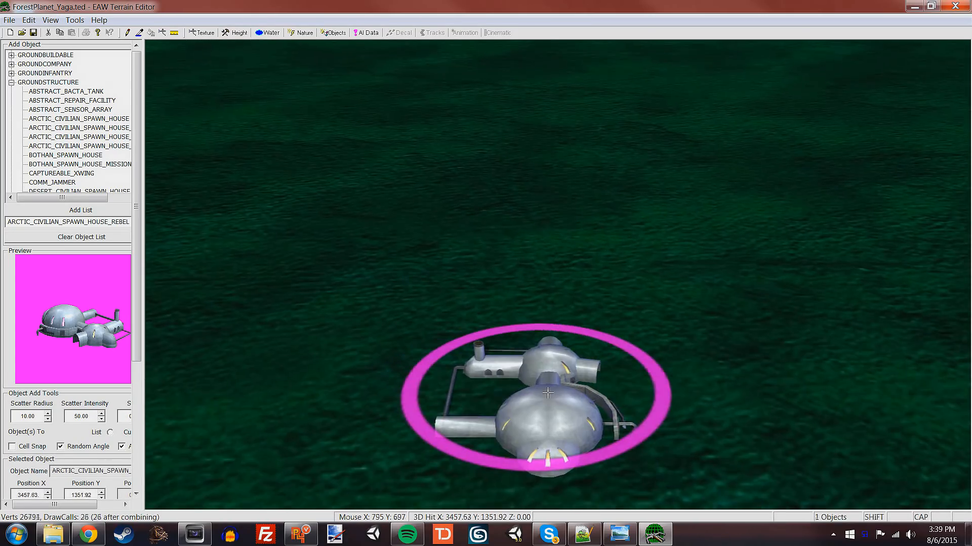
pyautogui.press('Delete')
# - Browse the Empire ground structures and preview EMPIRE_GATE_LARGE_DEST
pyautogui.scroll(-4, 389, 329)
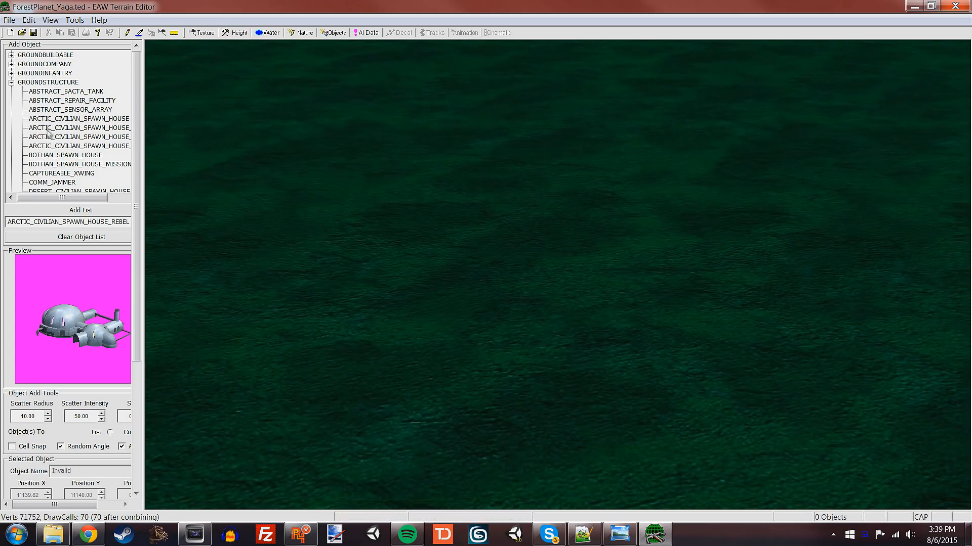
pyautogui.scroll(-10, 60, 129)
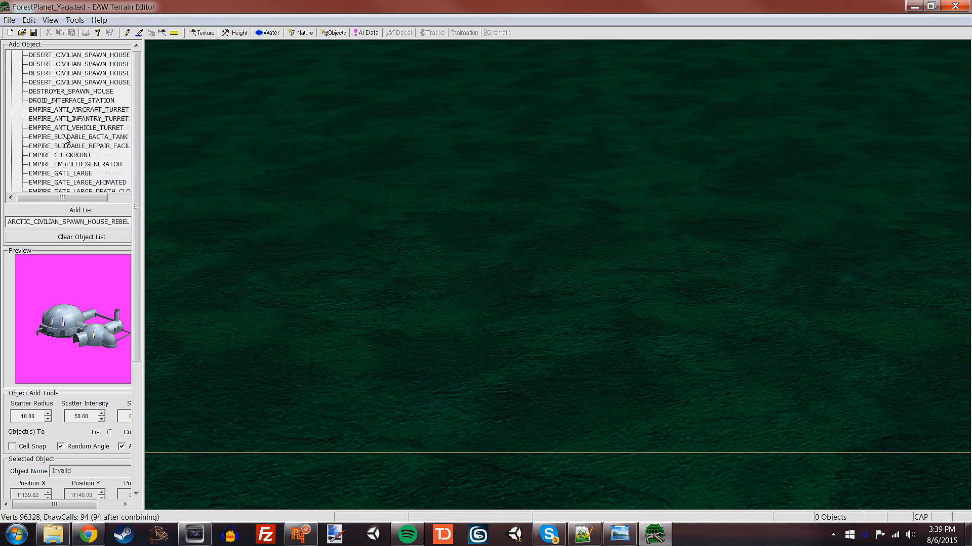
pyautogui.click(83, 128)
pyautogui.click(70, 119)
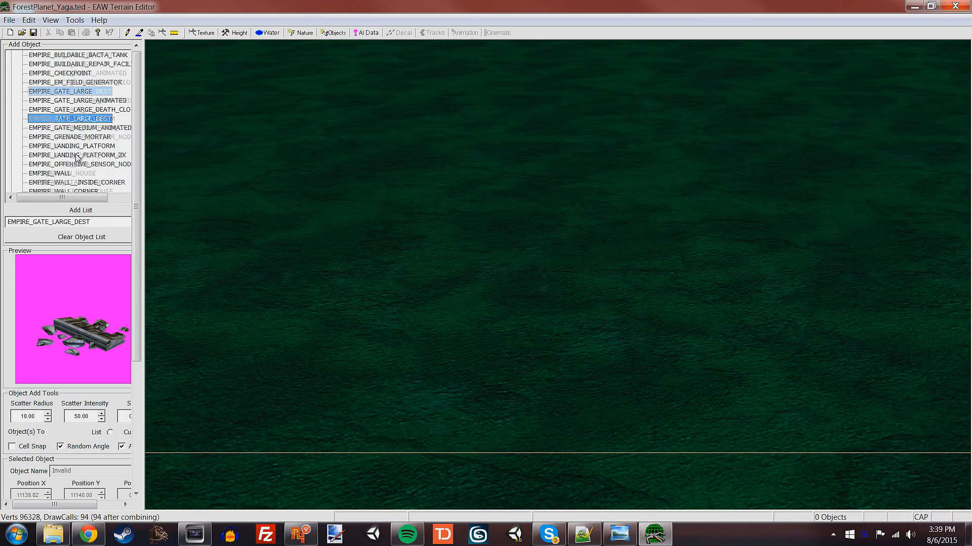
pyautogui.scroll(-4, 69, 118)
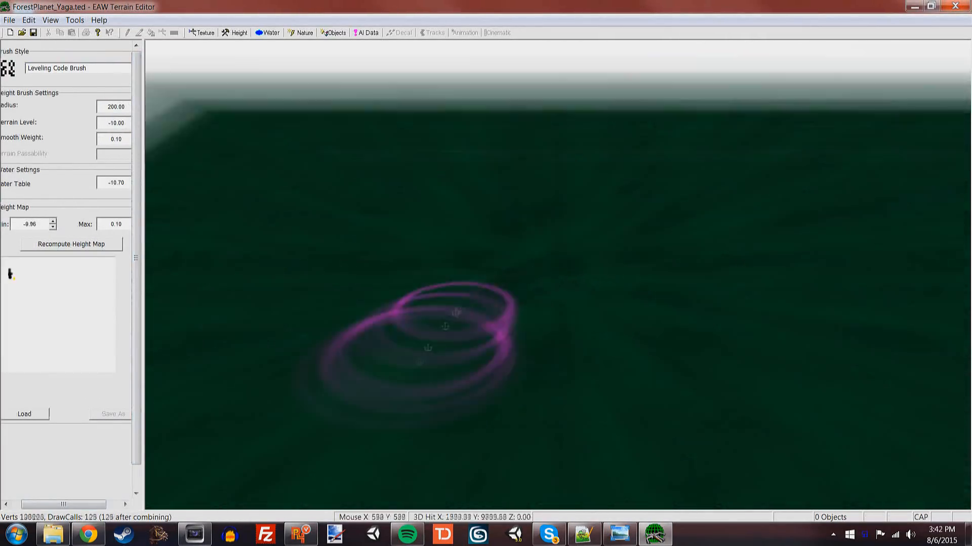
# - Raise cliffs along the map's edge with the Leveling Code Brush, using radius 200 and terrain level 500
pyautogui.moveTo(456, 347)
pyautogui.mouseDown()
pyautogui.moveTo(386, 326)
pyautogui.moveTo(759, 132)
pyautogui.moveTo(354, 137)
pyautogui.mouseUp()
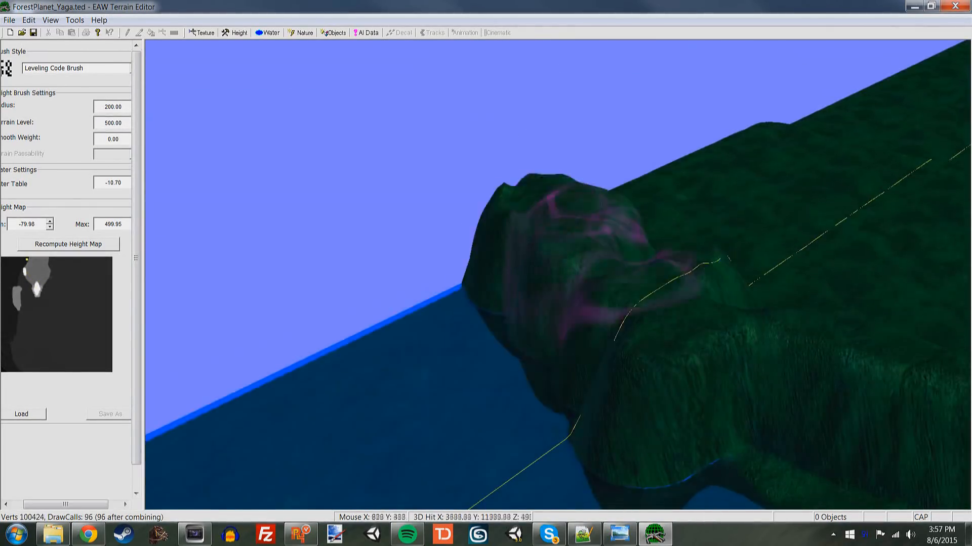
pyautogui.click(9, 21)
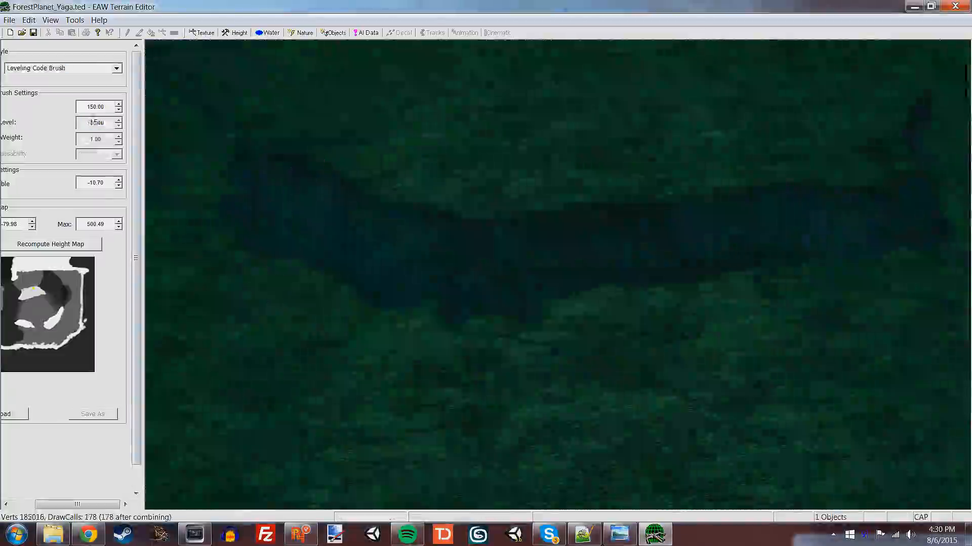
# - Paint the water around the map boundary as Impassable with the Passability Code Brush at radius 200
pyautogui.click(116, 68)
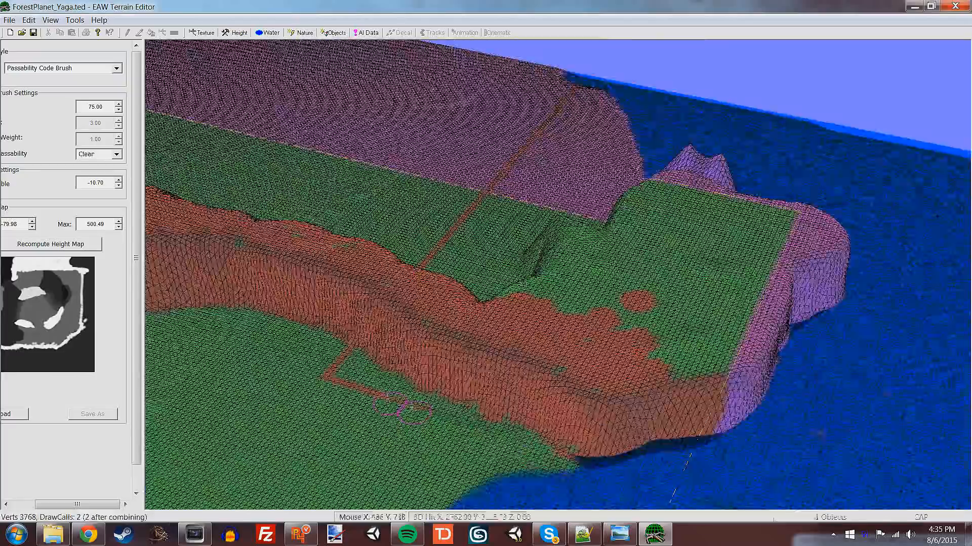
pyautogui.click(117, 154)
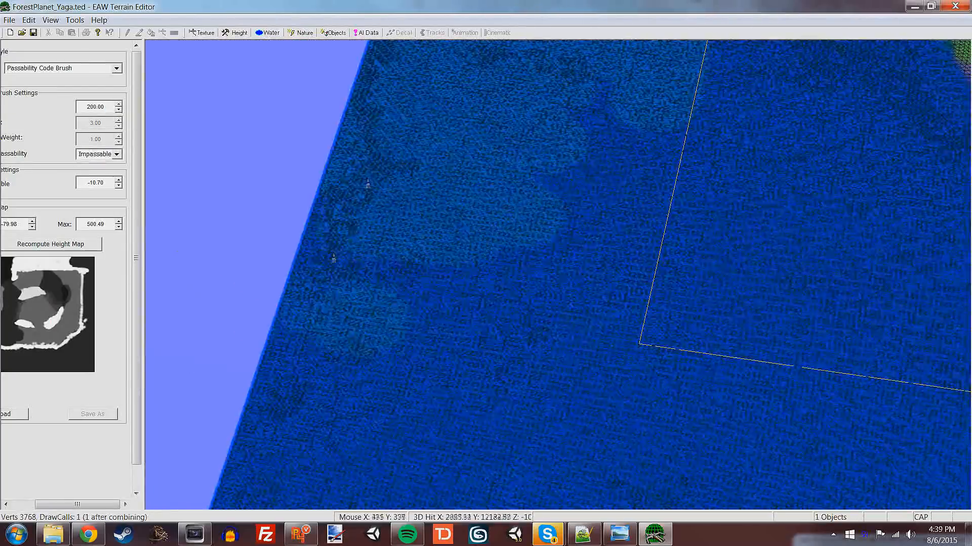
pyautogui.moveTo(334, 259)
pyautogui.mouseDown()
pyautogui.moveTo(538, 284)
pyautogui.moveTo(484, 251)
pyautogui.moveTo(928, 303)
pyautogui.moveTo(682, 233)
pyautogui.mouseUp()
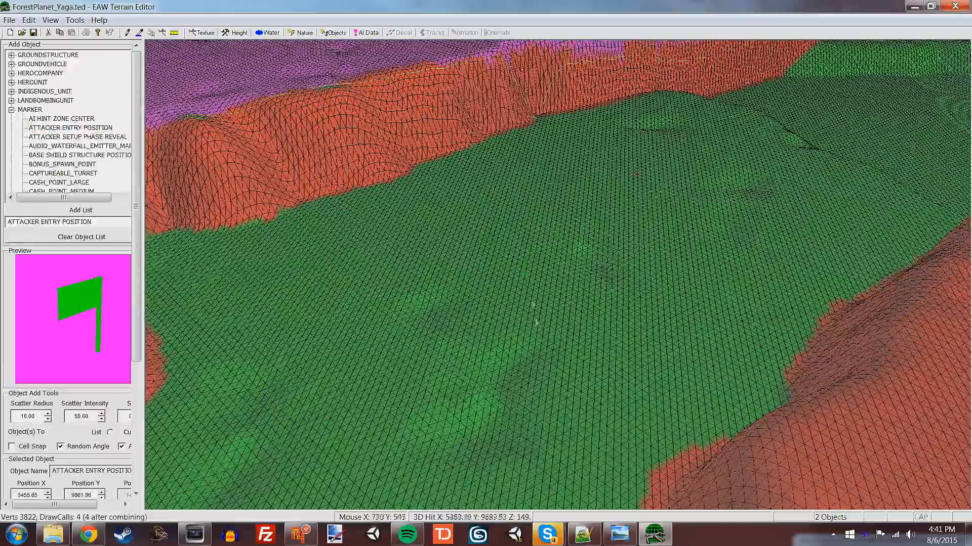
# - Place an IN_GAME_BOMBING_RUN_MARKER on the cliff at the map's edge and set its Z angle to 310
pyautogui.click(76, 154)
pyautogui.scroll(-3, 76, 155)
pyautogui.click(76, 157)
pyautogui.scroll(-3, 76, 157)
pyautogui.click(76, 157)
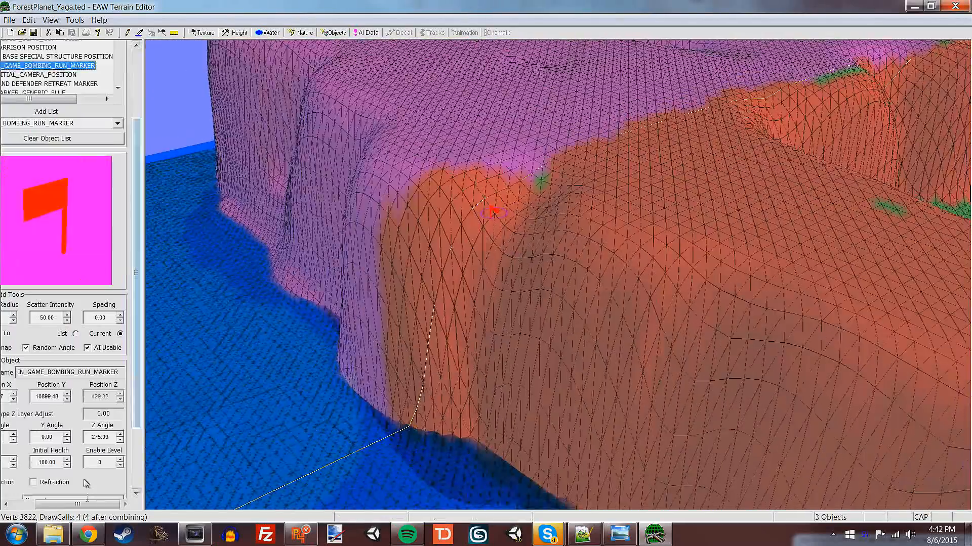
pyautogui.doubleClick(117, 437)
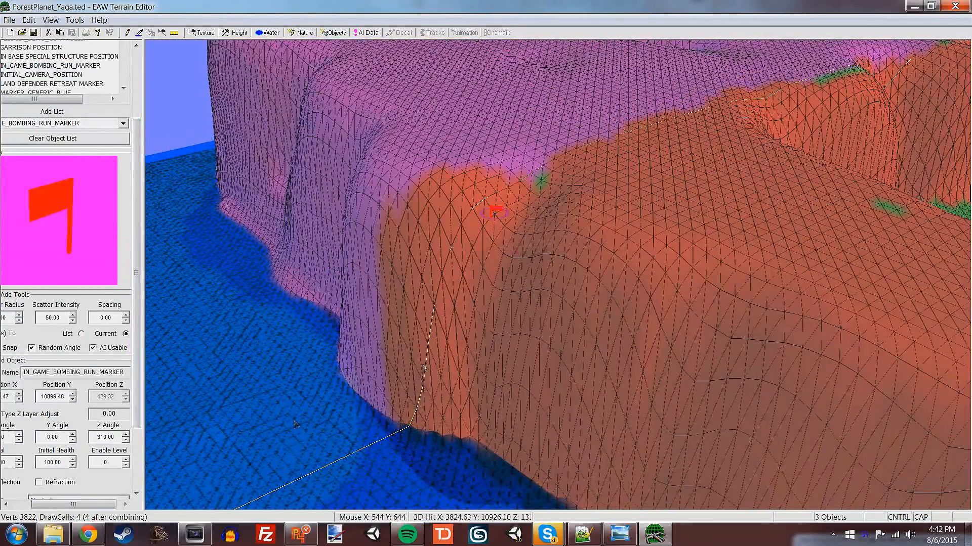
pyautogui.moveTo(424, 369)
pyautogui.keyDown('ctrl'); pyautogui.mouseDown()
pyautogui.moveTo(768, 325)
pyautogui.moveTo(548, 430)
pyautogui.mouseUp(); pyautogui.keyUp('ctrl')
# - Place the bombing run marker on the ridge above the water and open its Z angle for editing
pyautogui.click(634, 507)
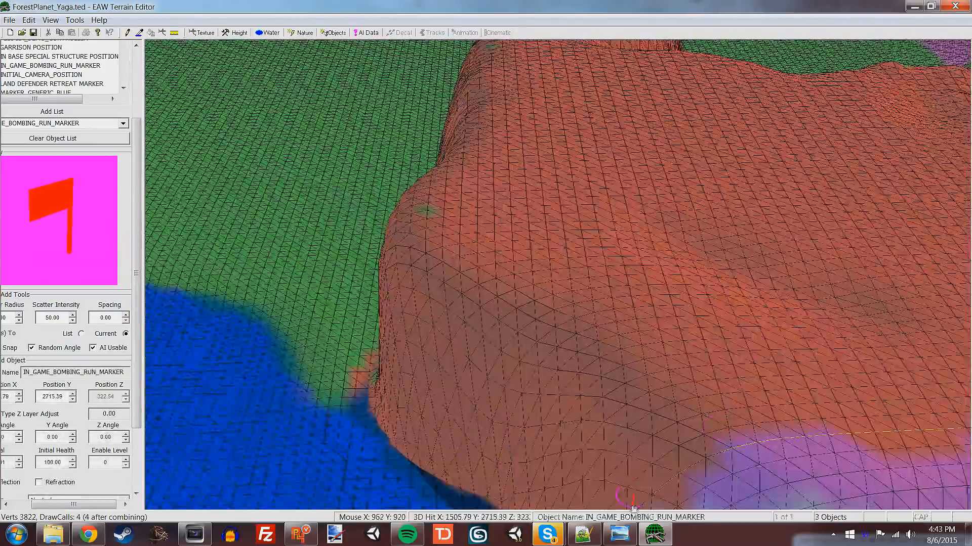
pyautogui.scroll(3, 634, 508)
pyautogui.doubleClick(117, 437)
pyautogui.press('BackSpace')
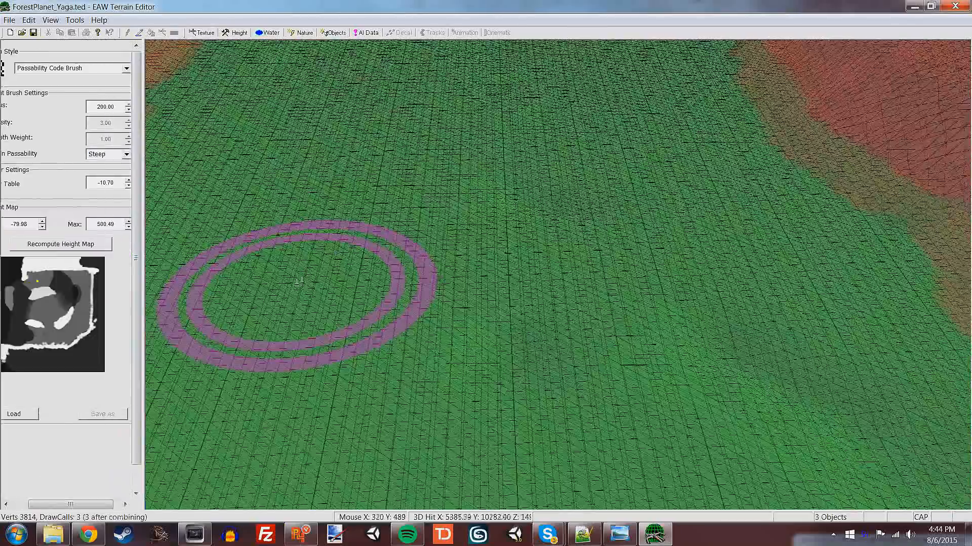
# - Place a reinforcement point on the open passable ground and set its owner to Neutral
pyautogui.click(334, 33)
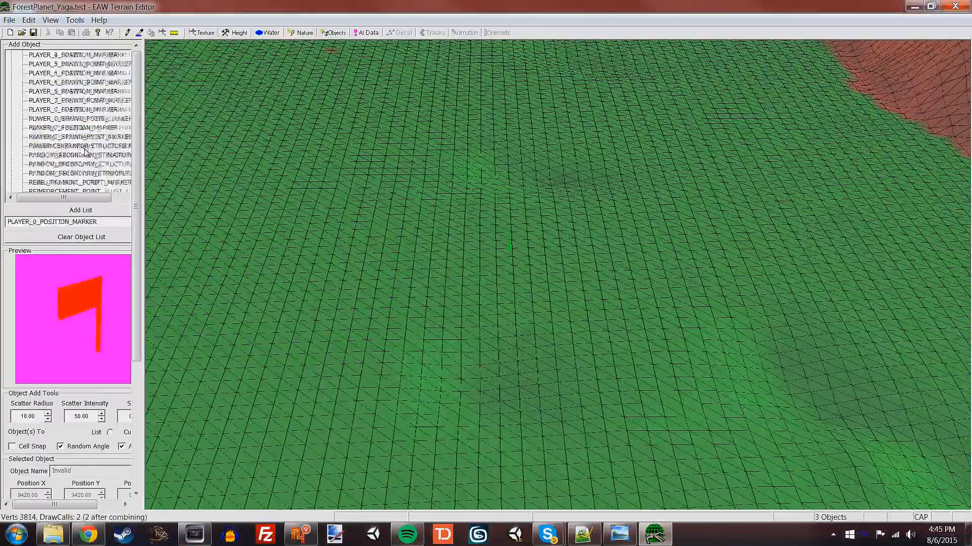
pyautogui.doubleClick(71, 102)
pyautogui.click(396, 287)
pyautogui.scroll(3, 396, 286)
pyautogui.moveTo(136, 207); pyautogui.dragTo(136, 333)
pyautogui.moveTo(55, 505); pyautogui.dragTo(76, 505)
pyautogui.click(121, 413)
pyautogui.click(48, 435)
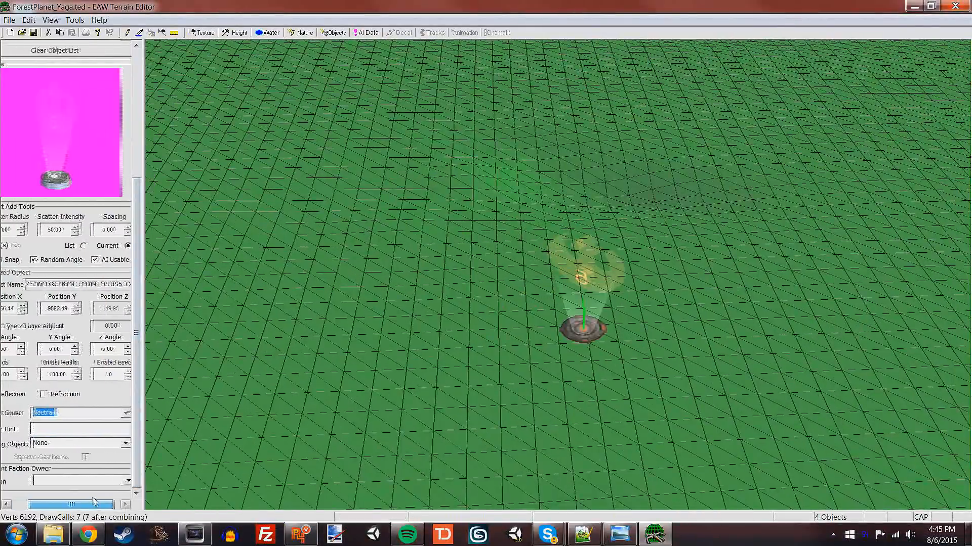
# - Place a TURBOLASER STRUCTURE POSITION marker on the flat ground near the shore
pyautogui.scroll(-5, 577, 303)
pyautogui.scroll(5, 577, 303)
pyautogui.click(595, 352)
pyautogui.scroll(-5, 595, 353)
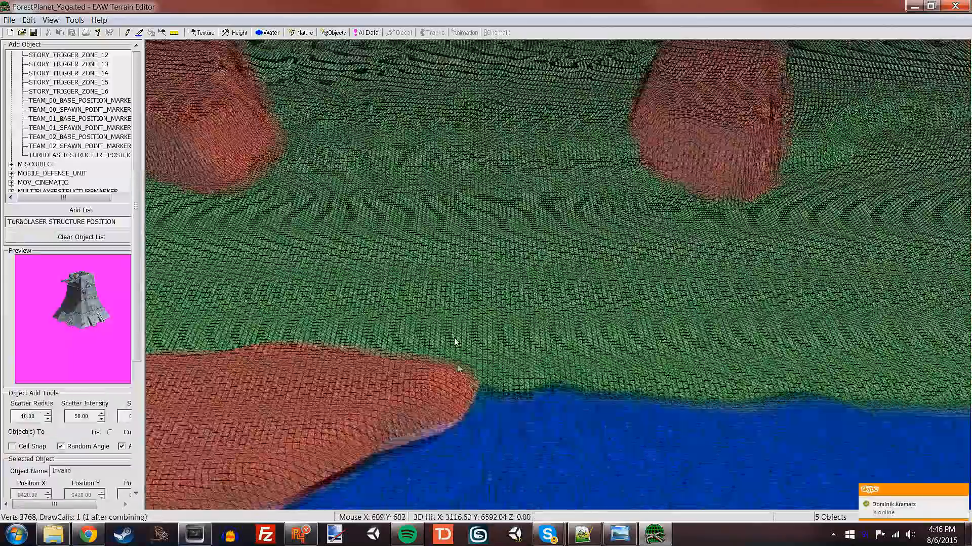
pyautogui.click(460, 334)
pyautogui.scroll(3, 499, 347)
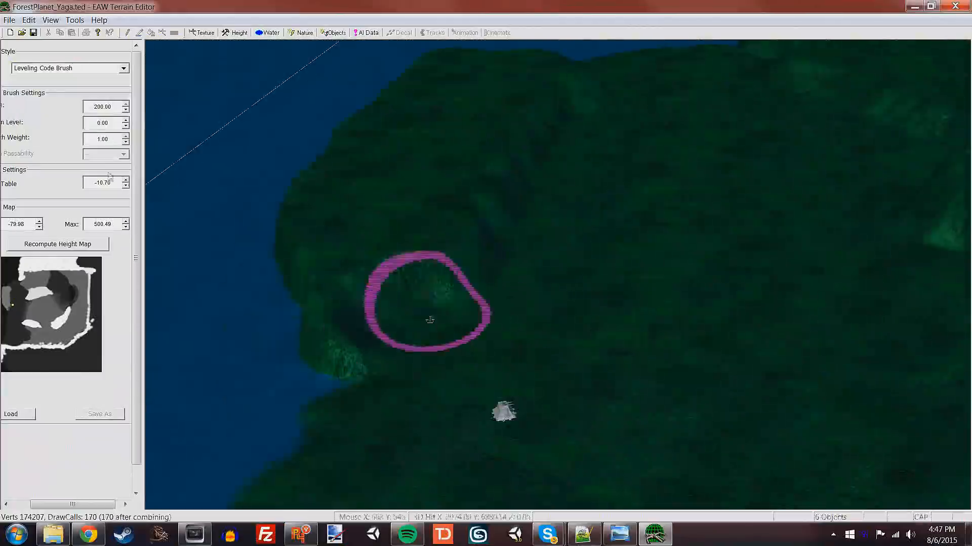
# - Set the Leveling Code Brush's terrain level to 250 for the hillside beside the turbolaser position
pyautogui.moveTo(114, 123); pyautogui.dragTo(10, 123)
pyautogui.write('200')
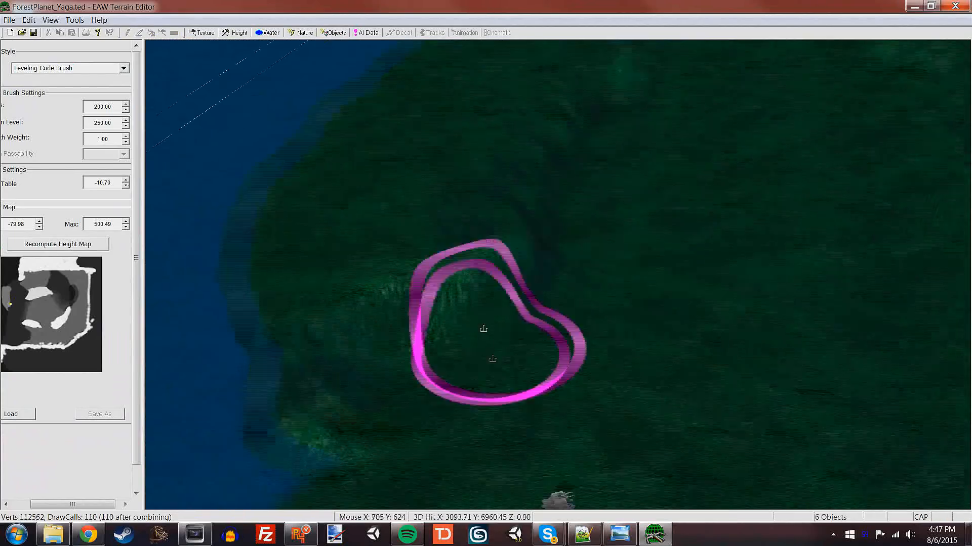
pyautogui.scroll(-3, 545, 397)
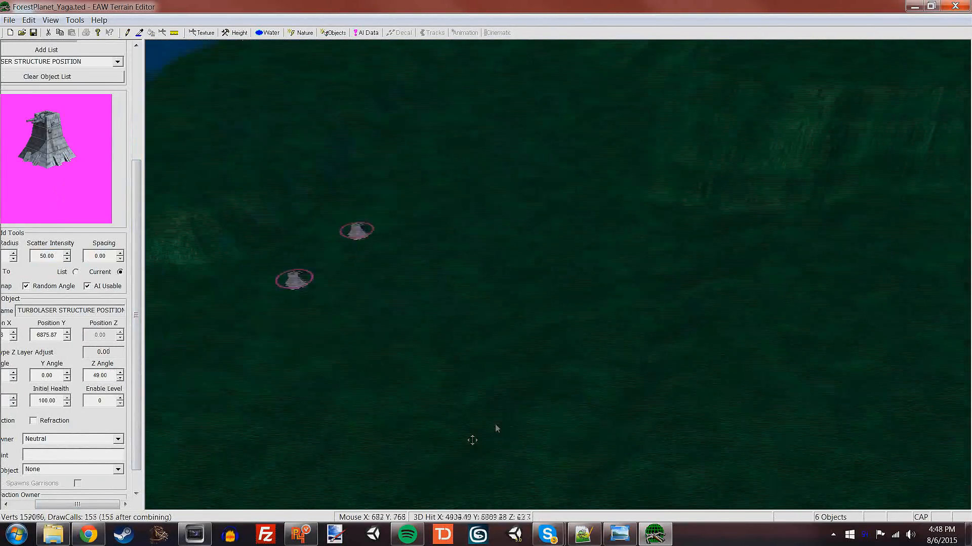
pyautogui.scroll(3, 416, 282)
pyautogui.scroll(-3, 581, 349)
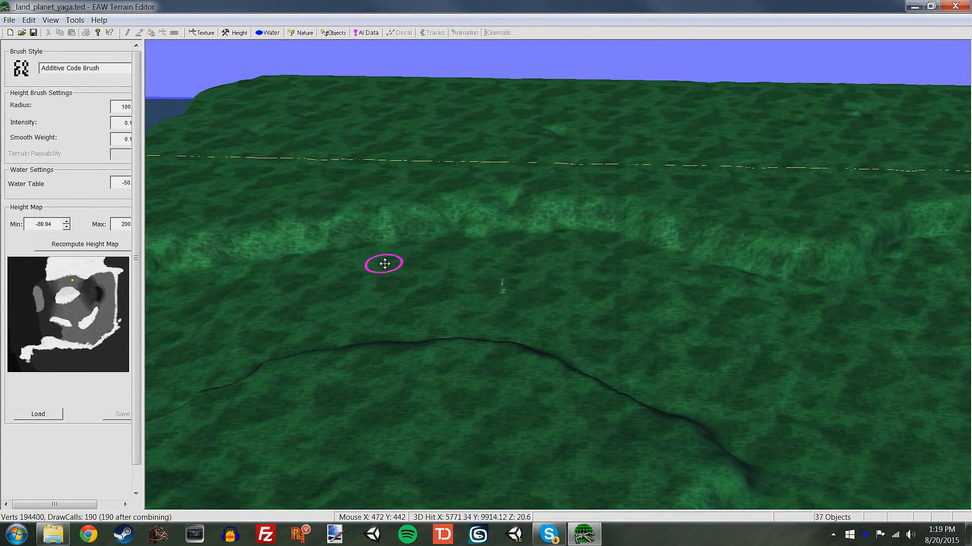
pyautogui.moveTo(385, 264)
pyautogui.mouseDown(button='right')
pyautogui.moveTo(434, 258)
pyautogui.moveTo(545, 274)
pyautogui.moveTo(568, 264)
pyautogui.mouseUp(button='right')
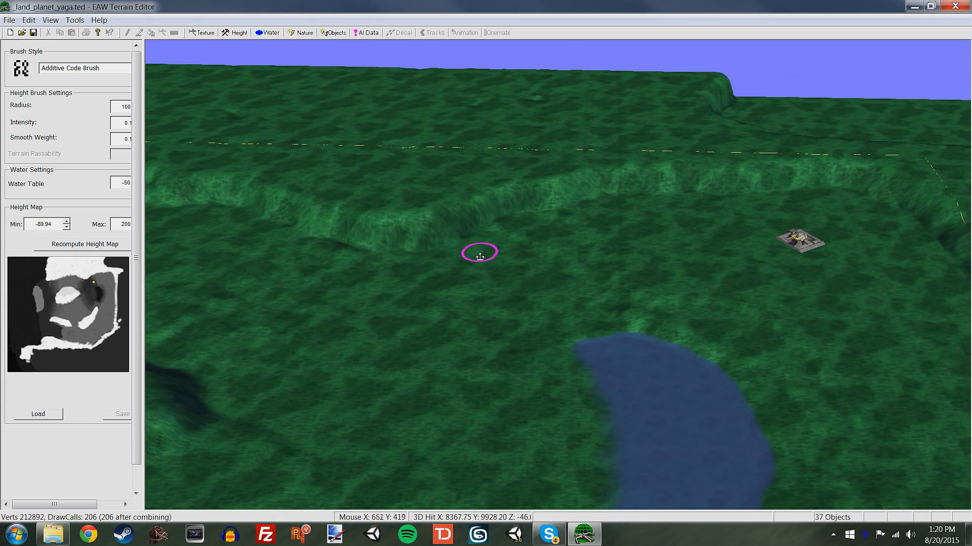
# - Survey the terrain from the northern cliffs along the western shoreline to the group of large buildings in the south
pyautogui.moveTo(423, 270); pyautogui.dragTo(476, 258, button='right')
pyautogui.moveTo(549, 242); pyautogui.dragTo(460, 250, button='right')
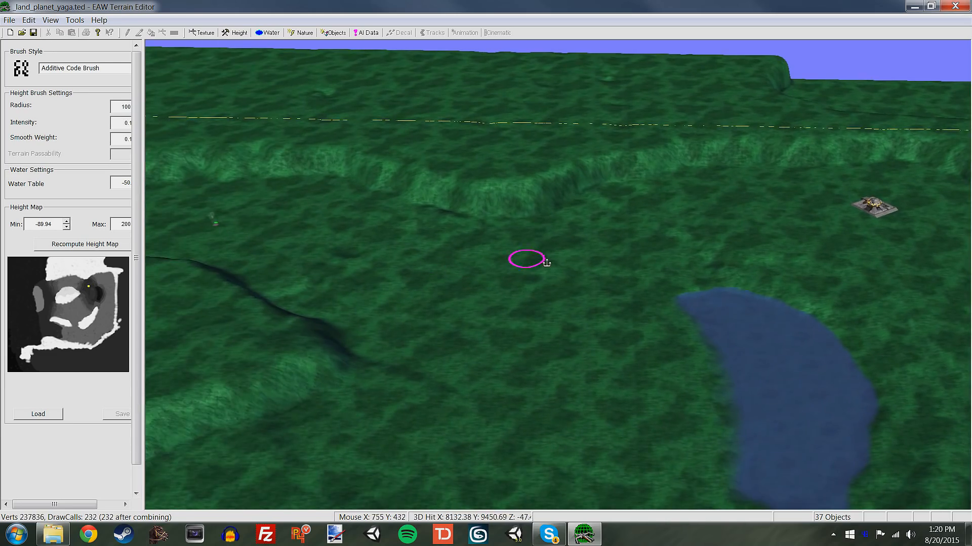
pyautogui.moveTo(547, 261)
pyautogui.mouseDown(button='right')
pyautogui.moveTo(467, 258)
pyautogui.moveTo(469, 240)
pyautogui.mouseUp(button='right')
pyautogui.moveTo(579, 258)
pyautogui.mouseDown(button='right')
pyautogui.moveTo(507, 273)
pyautogui.moveTo(415, 275)
pyautogui.mouseUp(button='right')
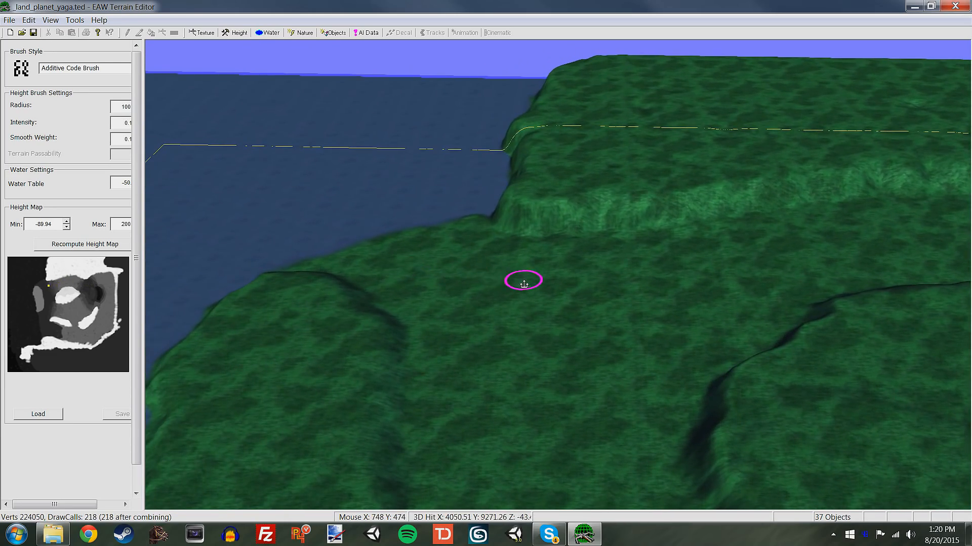
pyautogui.moveTo(523, 285); pyautogui.dragTo(559, 288, button='right')
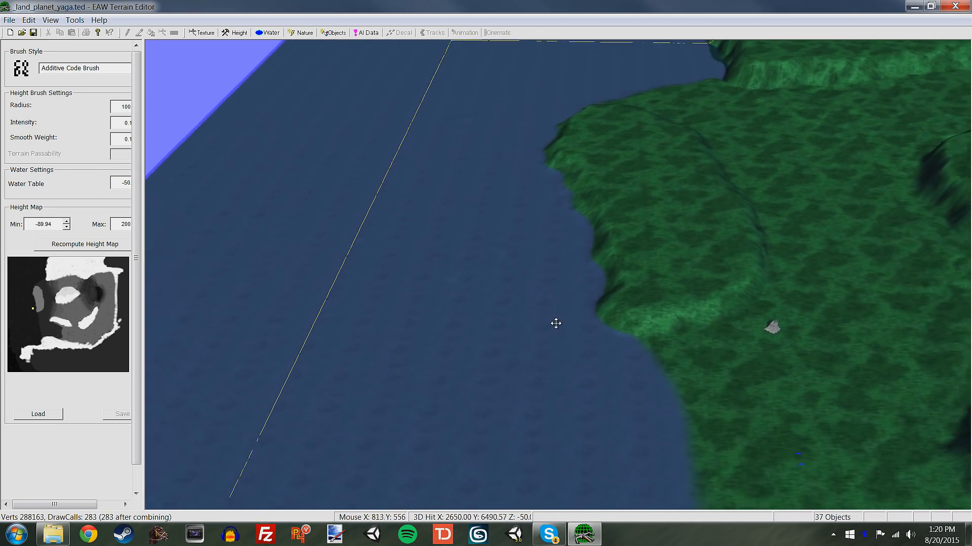
pyautogui.moveTo(556, 323); pyautogui.dragTo(571, 354, button='right')
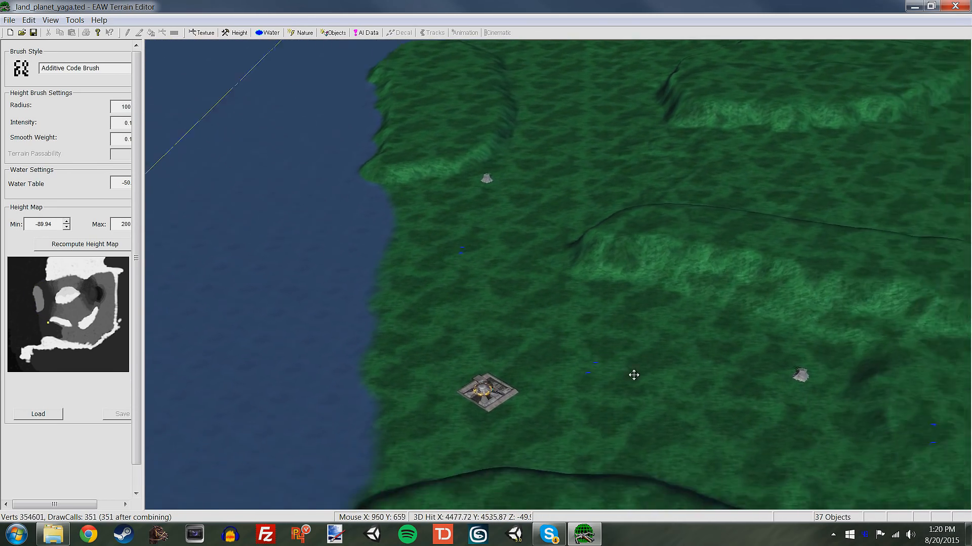
pyautogui.moveTo(529, 354)
pyautogui.mouseDown(button='right')
pyautogui.moveTo(572, 368)
pyautogui.moveTo(520, 347)
pyautogui.moveTo(543, 355)
pyautogui.mouseUp(button='right')
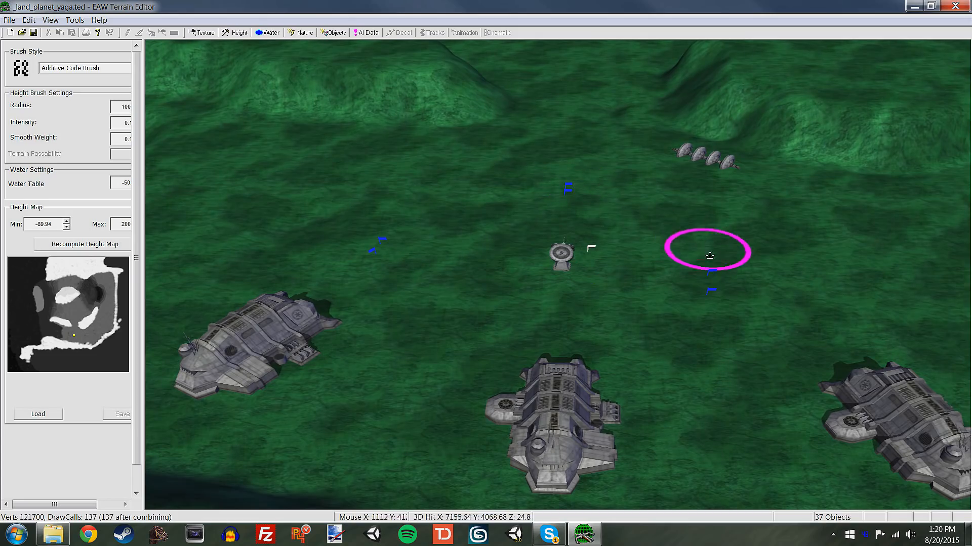
pyautogui.moveTo(614, 261); pyautogui.dragTo(713, 279, button='right')
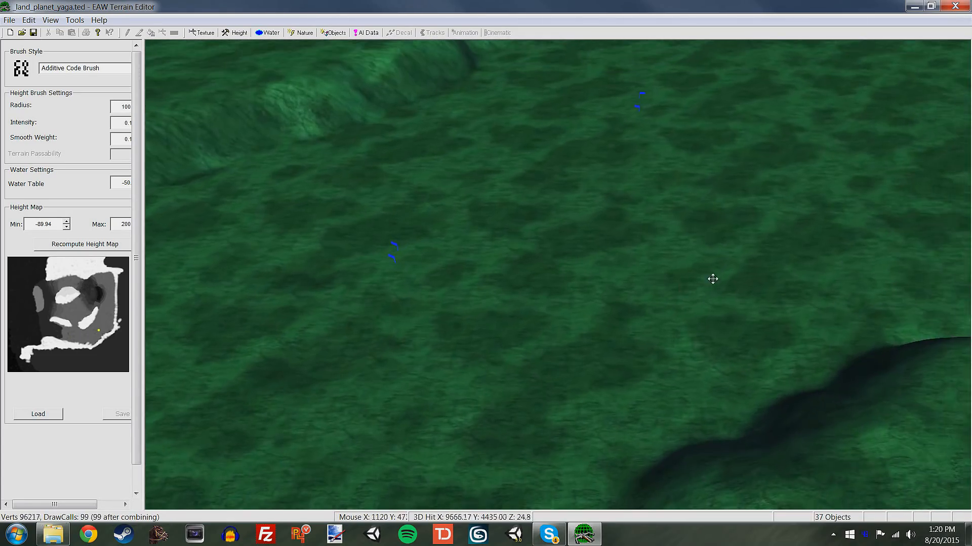
pyautogui.moveTo(541, 356); pyautogui.dragTo(605, 322, button='right')
pyautogui.moveTo(570, 388)
pyautogui.mouseDown(button='right')
pyautogui.moveTo(659, 325)
pyautogui.moveTo(625, 399)
pyautogui.moveTo(660, 270)
pyautogui.moveTo(625, 273)
pyautogui.moveTo(655, 256)
pyautogui.moveTo(661, 286)
pyautogui.moveTo(703, 256)
pyautogui.moveTo(672, 275)
pyautogui.moveTo(613, 284)
pyautogui.moveTo(658, 297)
pyautogui.moveTo(612, 283)
pyautogui.moveTo(474, 294)
pyautogui.moveTo(623, 275)
pyautogui.moveTo(556, 299)
pyautogui.moveTo(588, 301)
pyautogui.moveTo(529, 311)
pyautogui.moveTo(573, 362)
pyautogui.moveTo(578, 399)
pyautogui.mouseUp(button='right')
pyautogui.scroll(1, 578, 398)
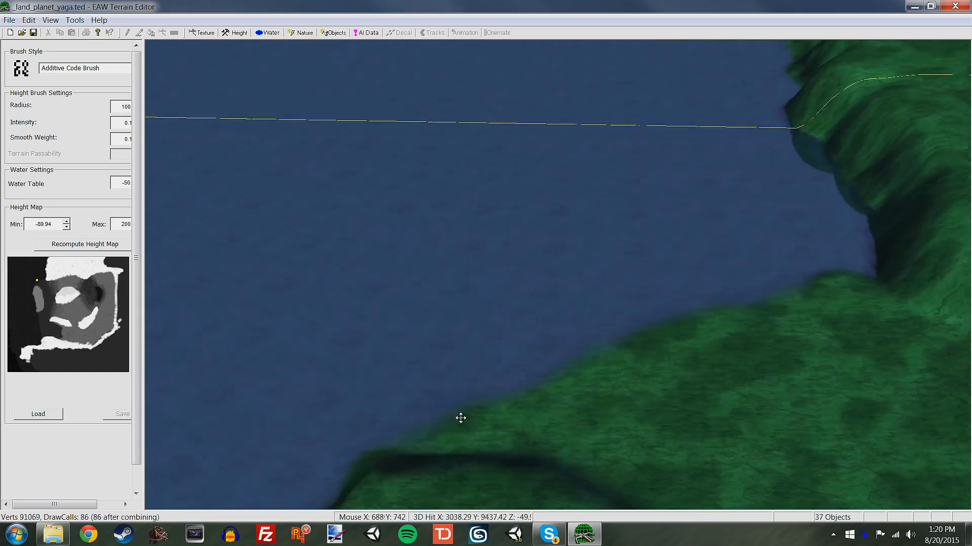
# - Follow the dashed map boundary along the southern and eastern ridges up to the structure near the lake
pyautogui.moveTo(475, 420)
pyautogui.mouseDown(button='right')
pyautogui.moveTo(450, 293)
pyautogui.moveTo(569, 380)
pyautogui.mouseUp(button='right')
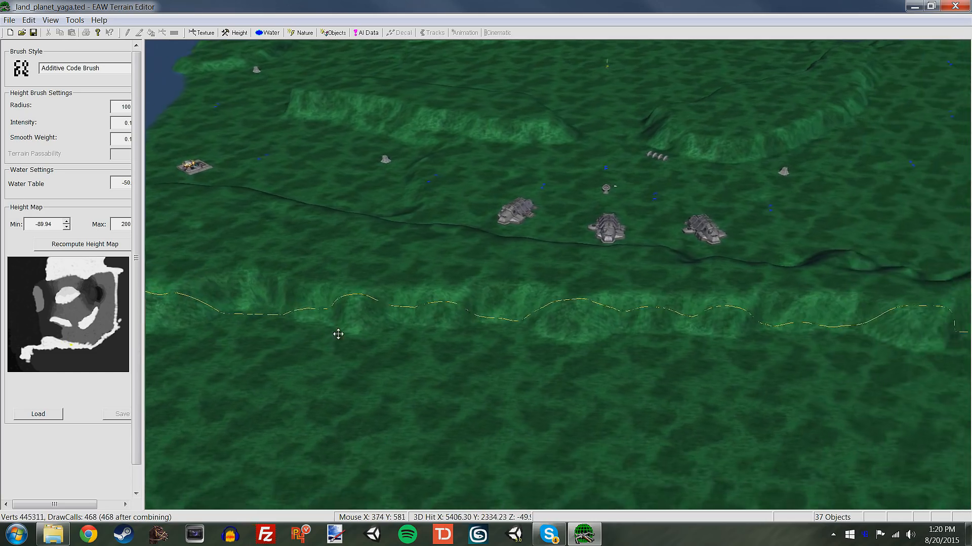
pyautogui.moveTo(338, 334); pyautogui.dragTo(425, 342, button='right')
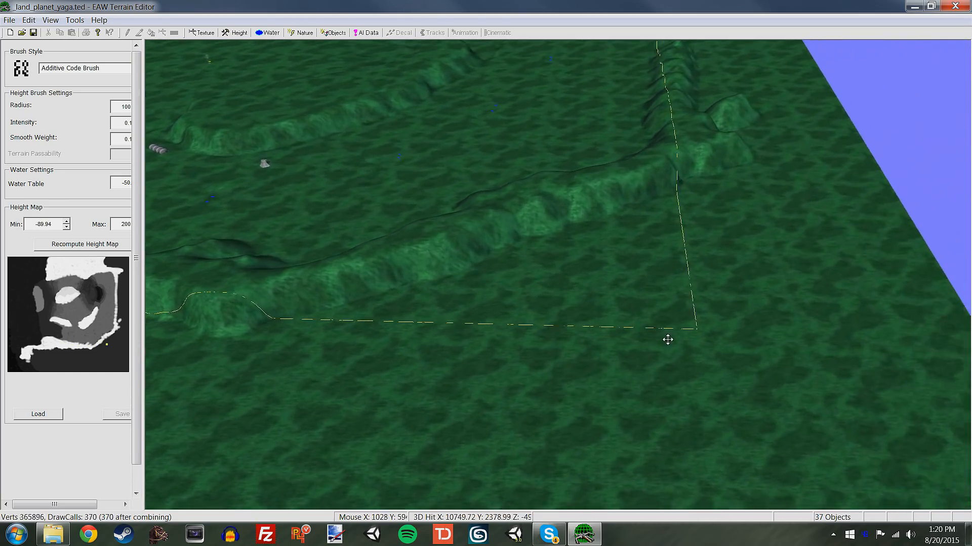
pyautogui.moveTo(667, 339); pyautogui.dragTo(680, 299, button='right')
pyautogui.moveTo(676, 388); pyautogui.dragTo(681, 259, button='right')
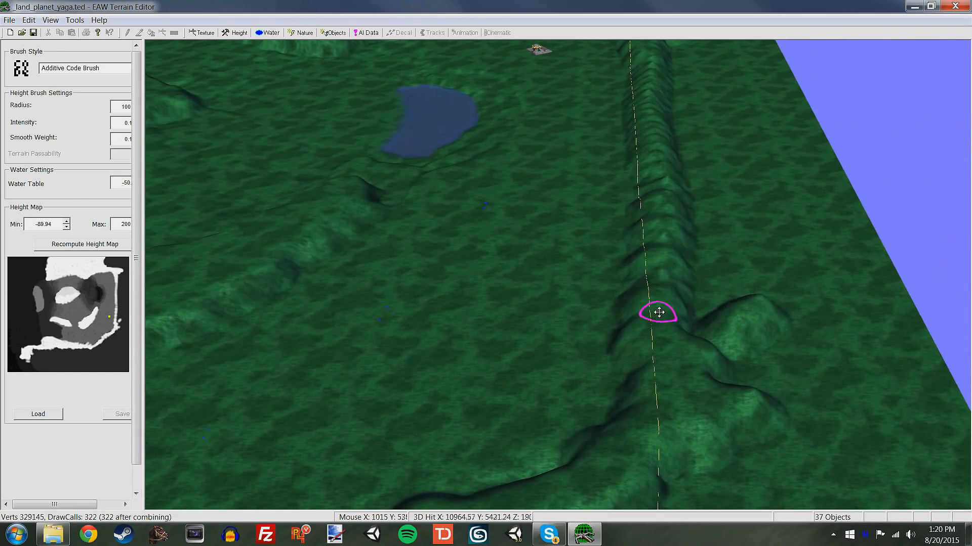
pyautogui.moveTo(658, 313); pyautogui.dragTo(659, 140, button='right')
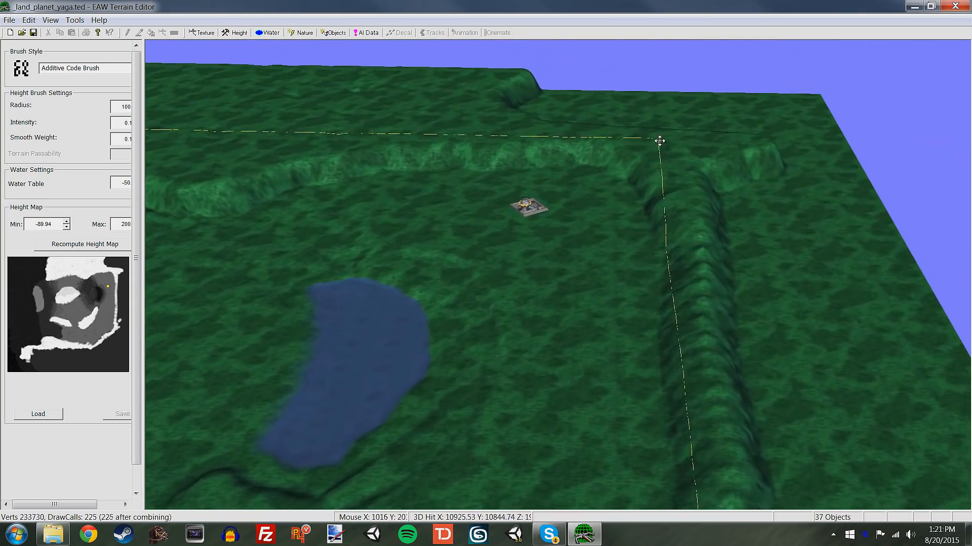
pyautogui.moveTo(632, 176)
pyautogui.mouseDown(button='right')
pyautogui.moveTo(542, 183)
pyautogui.moveTo(508, 228)
pyautogui.moveTo(479, 241)
pyautogui.moveTo(505, 236)
pyautogui.moveTo(446, 267)
pyautogui.moveTo(653, 245)
pyautogui.moveTo(594, 291)
pyautogui.moveTo(597, 303)
pyautogui.mouseUp(button='right')
pyautogui.scroll(5, 608, 342)
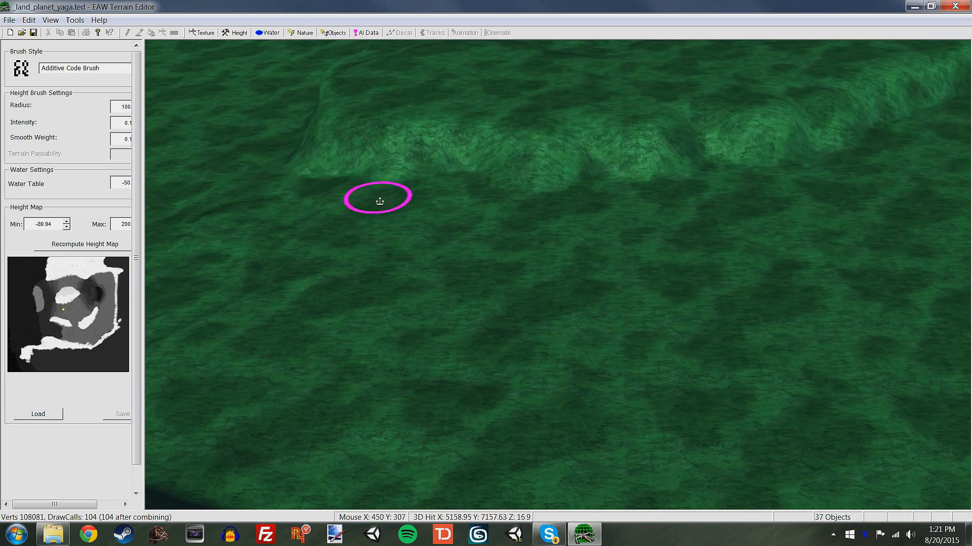
# - Examine the central plateau, the northern cliff face and the raised western shore around the turret and the nearby turbolaser structure
pyautogui.moveTo(864, 197); pyautogui.dragTo(817, 334, button='right')
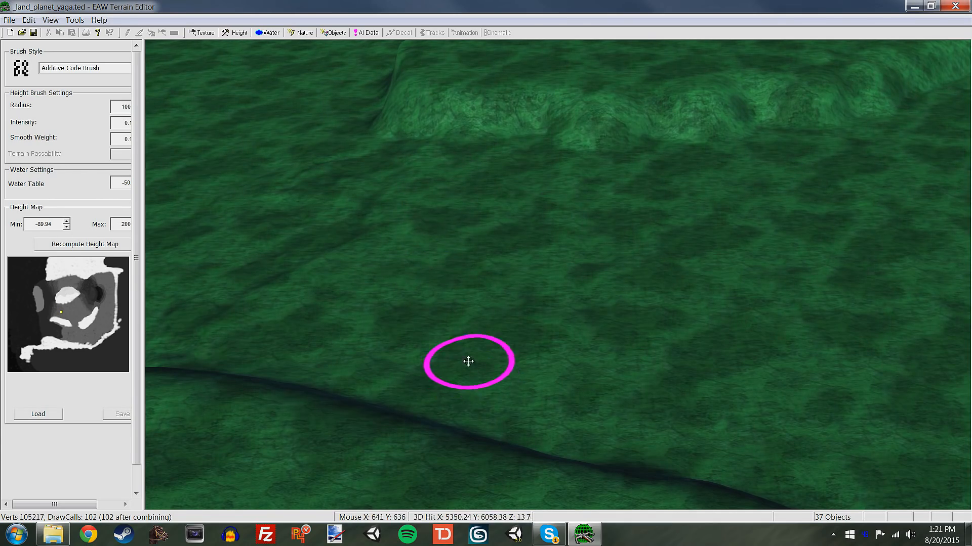
pyautogui.moveTo(468, 361); pyautogui.dragTo(473, 238, button='right')
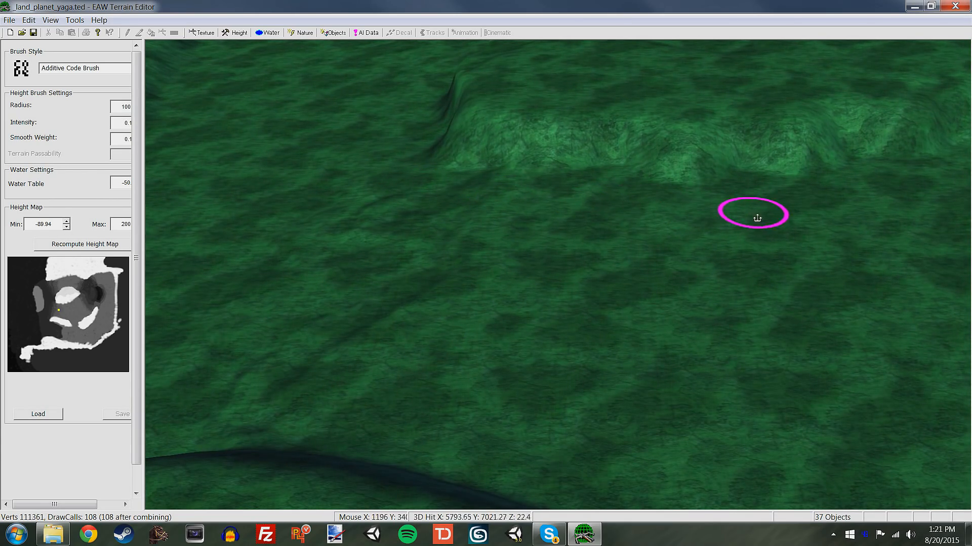
pyautogui.moveTo(757, 218)
pyautogui.mouseDown(button='right')
pyautogui.moveTo(710, 257)
pyautogui.moveTo(632, 252)
pyautogui.moveTo(655, 237)
pyautogui.moveTo(523, 217)
pyautogui.mouseUp(button='right')
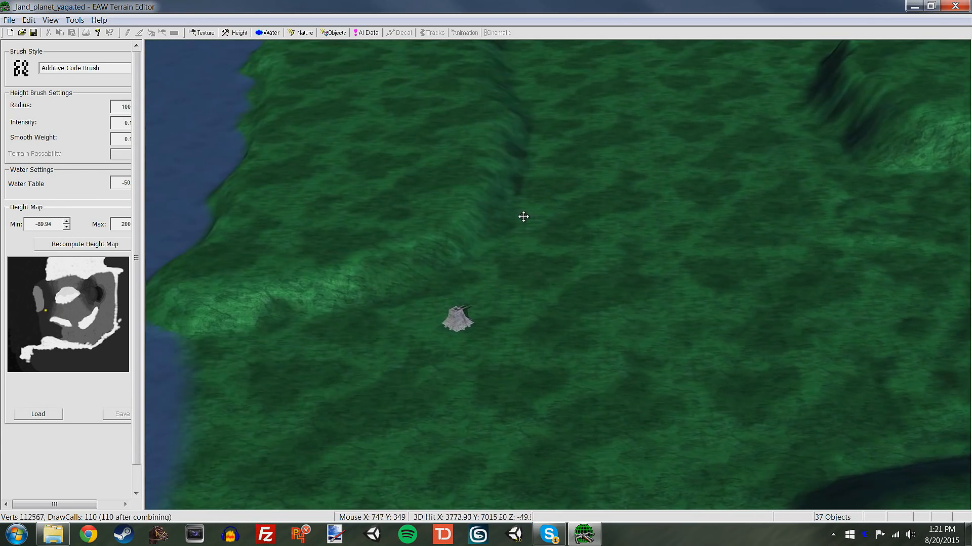
pyautogui.moveTo(502, 380)
pyautogui.mouseDown(button='right')
pyautogui.moveTo(499, 403)
pyautogui.moveTo(501, 245)
pyautogui.moveTo(364, 226)
pyautogui.moveTo(359, 172)
pyautogui.moveTo(442, 163)
pyautogui.moveTo(369, 165)
pyautogui.moveTo(434, 193)
pyautogui.moveTo(561, 175)
pyautogui.moveTo(577, 182)
pyautogui.mouseUp(button='right')
pyautogui.moveTo(397, 212)
pyautogui.mouseDown(button='right')
pyautogui.moveTo(427, 189)
pyautogui.moveTo(462, 263)
pyautogui.moveTo(416, 304)
pyautogui.moveTo(475, 332)
pyautogui.moveTo(655, 369)
pyautogui.moveTo(581, 353)
pyautogui.mouseUp(button='right')
pyautogui.moveTo(538, 298); pyautogui.dragTo(499, 382, button='right')
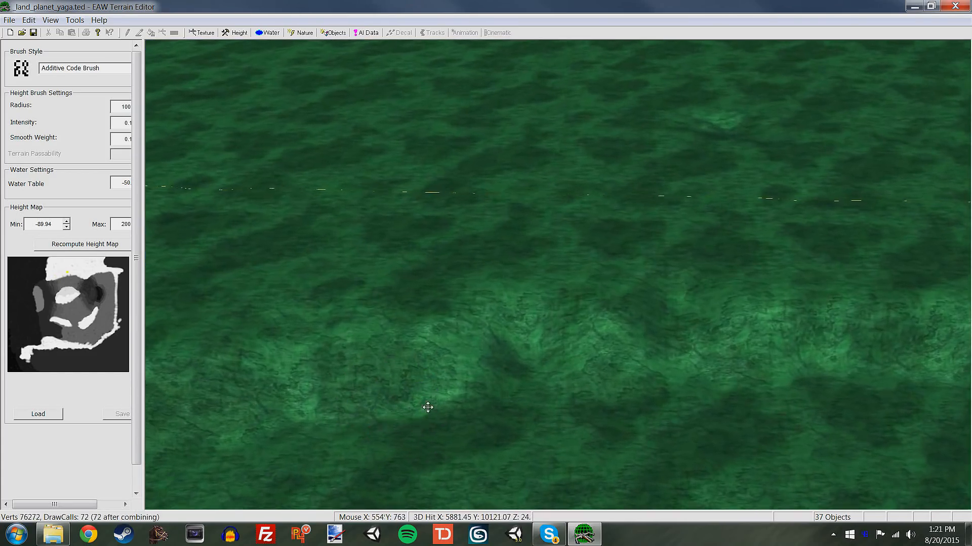
pyautogui.moveTo(427, 408); pyautogui.dragTo(405, 372, button='right')
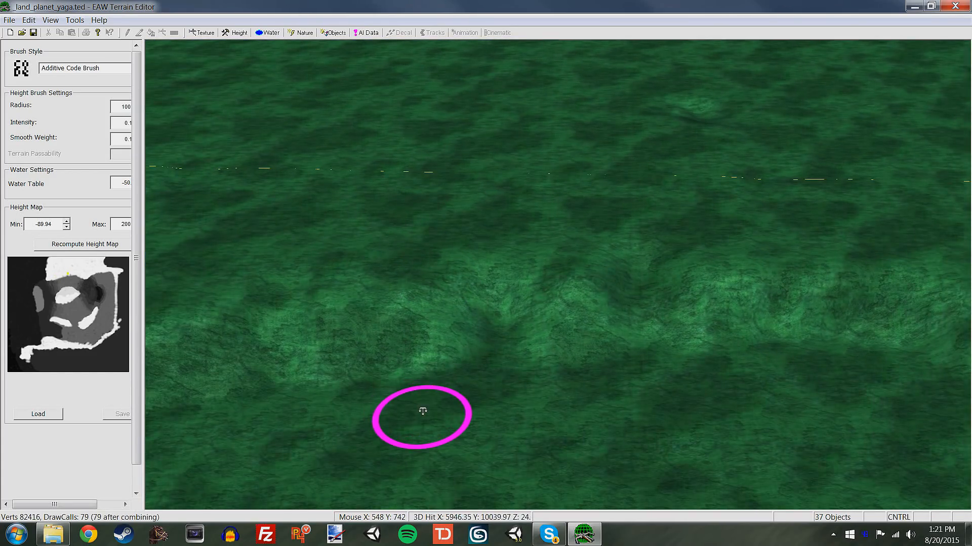
pyautogui.moveTo(423, 411); pyautogui.dragTo(426, 403, button='right')
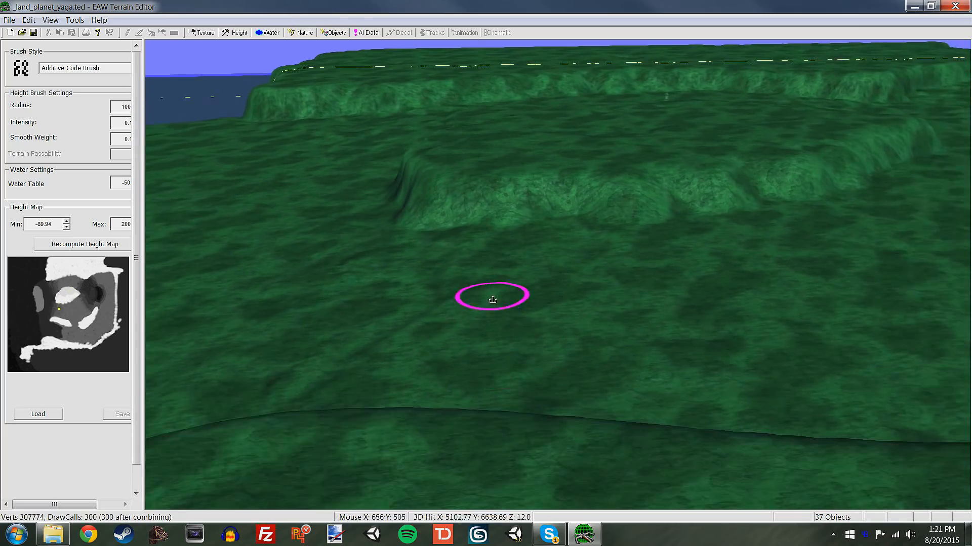
pyautogui.moveTo(493, 300)
pyautogui.mouseDown(button='right')
pyautogui.moveTo(523, 302)
pyautogui.moveTo(477, 317)
pyautogui.moveTo(434, 275)
pyautogui.moveTo(397, 351)
pyautogui.mouseUp(button='right')
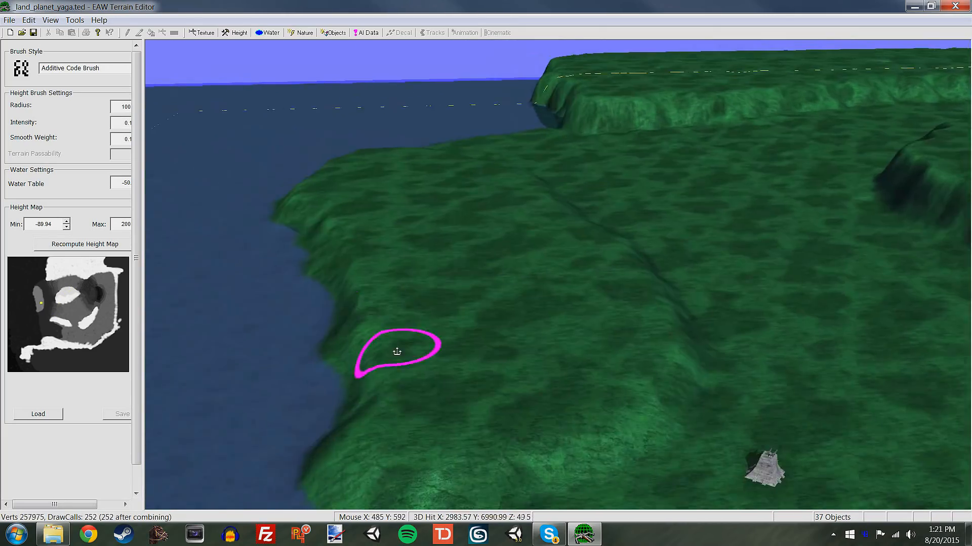
pyautogui.scroll(10, 405, 272)
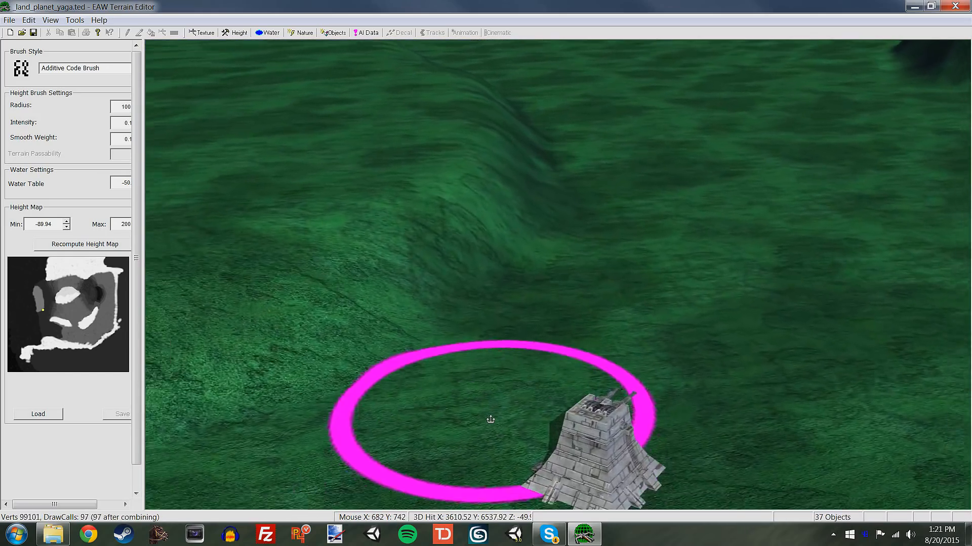
pyautogui.scroll(-10, 465, 436)
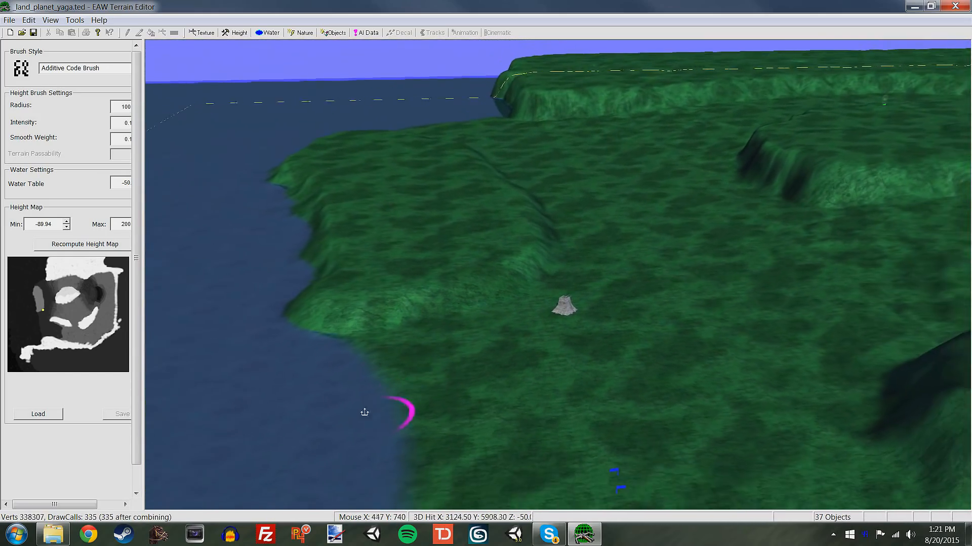
pyautogui.moveTo(465, 307); pyautogui.dragTo(575, 398, button='right')
pyautogui.scroll(-4, 442, 349)
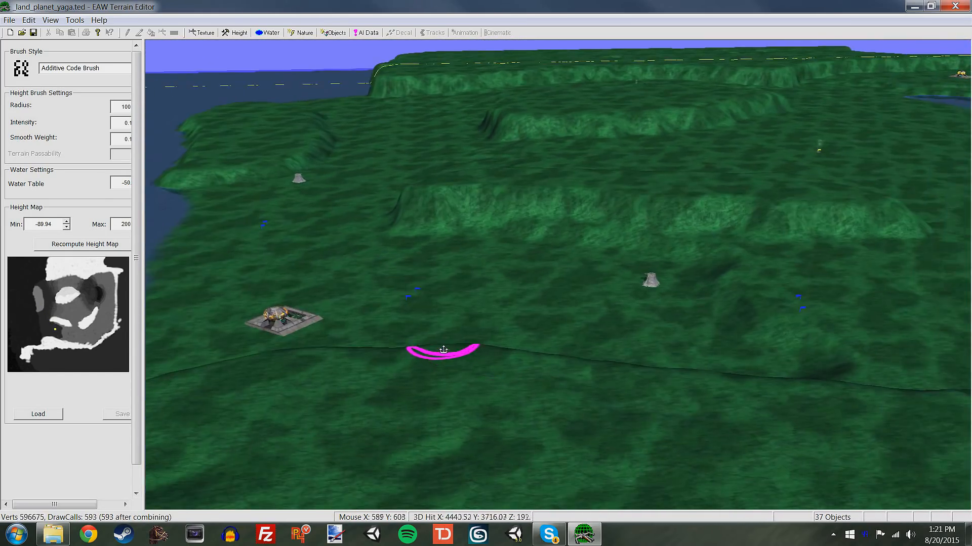
pyautogui.moveTo(442, 351)
pyautogui.keyDown('ctrl'); pyautogui.mouseDown(button='right')
pyautogui.moveTo(441, 332)
pyautogui.moveTo(267, 321)
pyautogui.moveTo(278, 310)
pyautogui.moveTo(443, 362)
pyautogui.moveTo(597, 329)
pyautogui.mouseUp(button='right'); pyautogui.keyUp('ctrl')
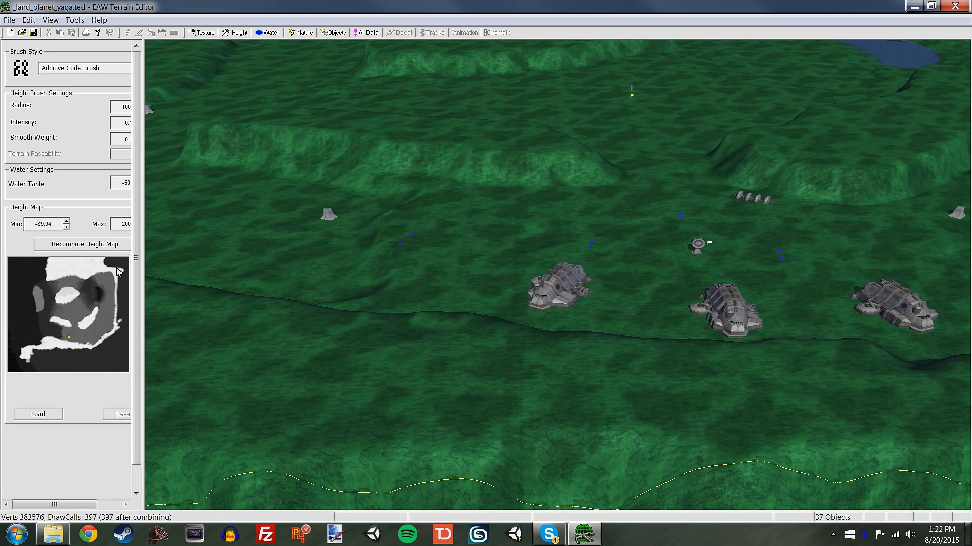
# - Inspect the outer terrain beyond the playable boundary, from the northeast corner along the eastern ridge to the southwestern headland
pyautogui.moveTo(366, 376)
pyautogui.mouseDown(button='right')
pyautogui.moveTo(532, 334)
pyautogui.moveTo(555, 347)
pyautogui.moveTo(520, 304)
pyautogui.moveTo(521, 239)
pyautogui.moveTo(472, 203)
pyautogui.mouseUp(button='right')
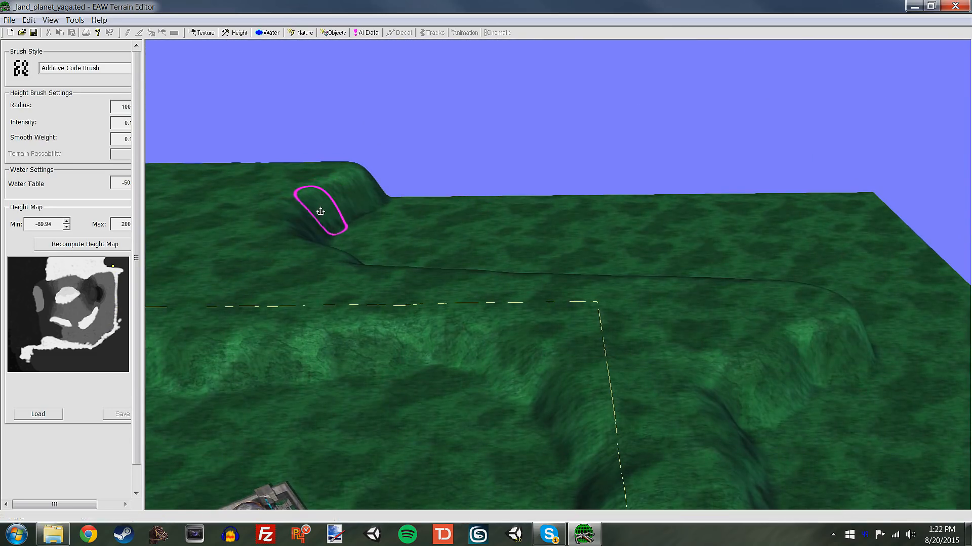
pyautogui.moveTo(321, 212); pyautogui.dragTo(472, 59, button='right')
pyautogui.moveTo(572, 213); pyautogui.dragTo(519, 274, button='right')
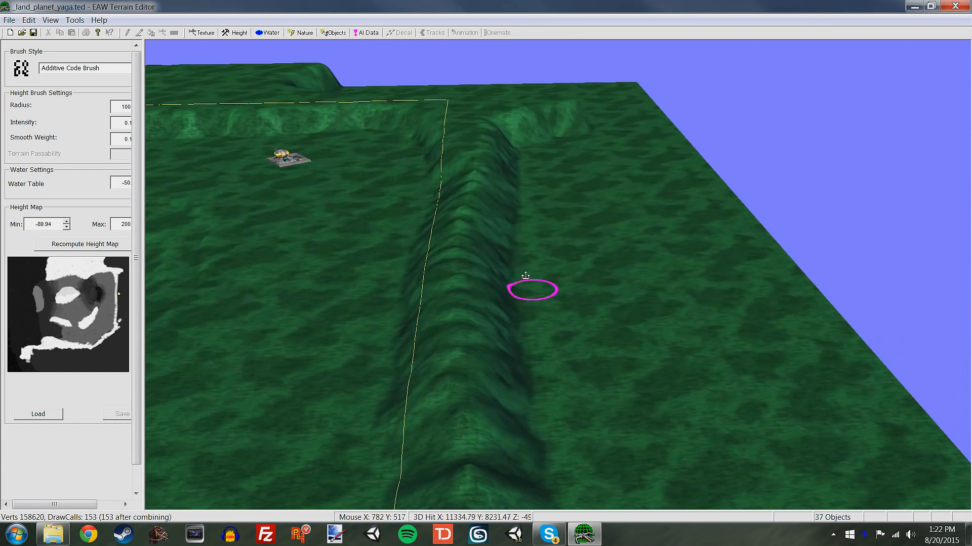
pyautogui.moveTo(658, 305)
pyautogui.mouseDown(button='right')
pyautogui.moveTo(627, 386)
pyautogui.moveTo(486, 324)
pyautogui.moveTo(476, 331)
pyautogui.mouseUp(button='right')
pyautogui.moveTo(608, 353)
pyautogui.mouseDown(button='right')
pyautogui.moveTo(516, 342)
pyautogui.moveTo(586, 240)
pyautogui.moveTo(508, 260)
pyautogui.moveTo(548, 207)
pyautogui.moveTo(557, 308)
pyautogui.mouseUp(button='right')
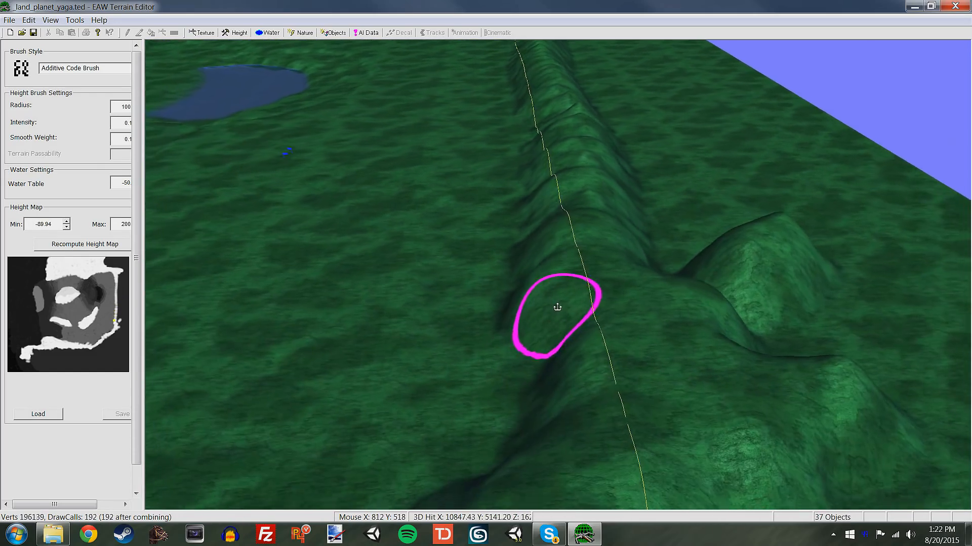
pyautogui.moveTo(569, 169)
pyautogui.mouseDown(button='right')
pyautogui.moveTo(495, 306)
pyautogui.moveTo(397, 332)
pyautogui.moveTo(401, 373)
pyautogui.moveTo(560, 360)
pyautogui.moveTo(537, 410)
pyautogui.moveTo(790, 429)
pyautogui.mouseUp(button='right')
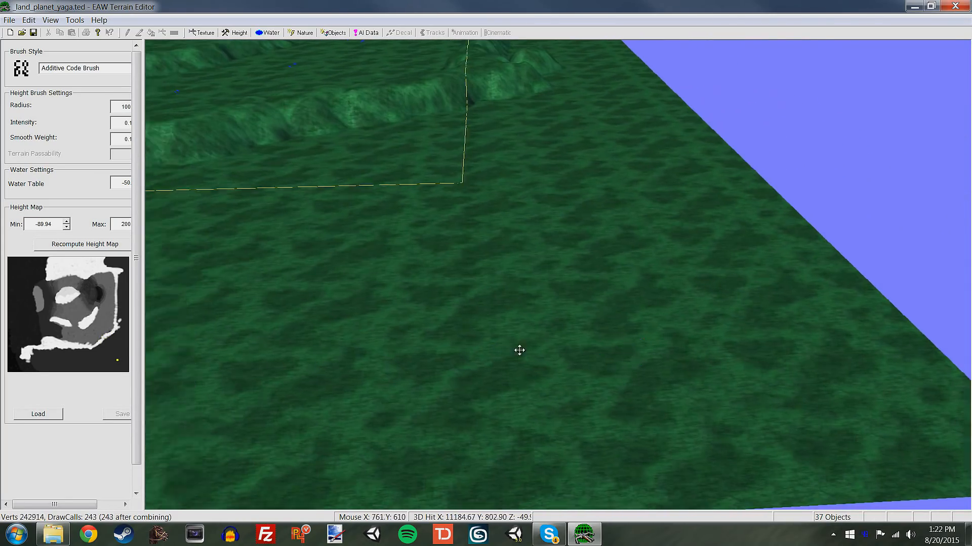
pyautogui.moveTo(519, 351)
pyautogui.mouseDown(button='right')
pyautogui.moveTo(603, 305)
pyautogui.moveTo(575, 280)
pyautogui.moveTo(508, 293)
pyautogui.moveTo(587, 305)
pyautogui.mouseUp(button='right')
pyautogui.moveTo(680, 361); pyautogui.dragTo(583, 358, button='right')
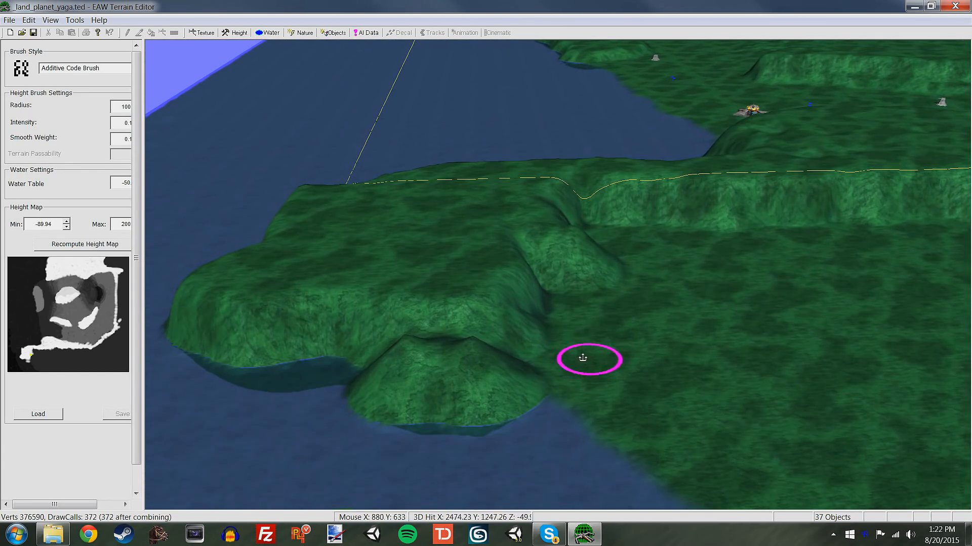
pyautogui.moveTo(544, 317); pyautogui.dragTo(770, 258, button='right')
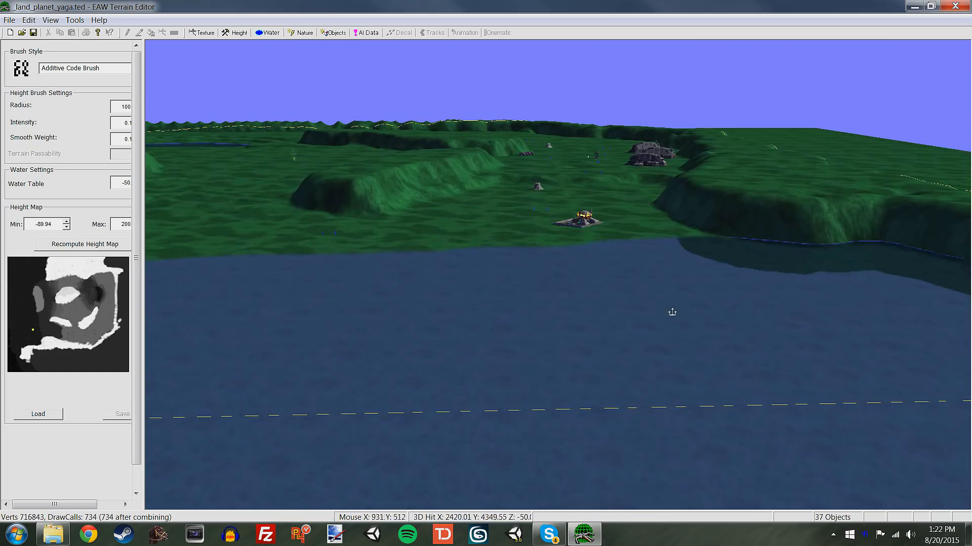
# - Review the playable interior, including the plateaus, northern cliff passage, southern structures and the area around the lake
pyautogui.moveTo(672, 312); pyautogui.dragTo(553, 311, button='right')
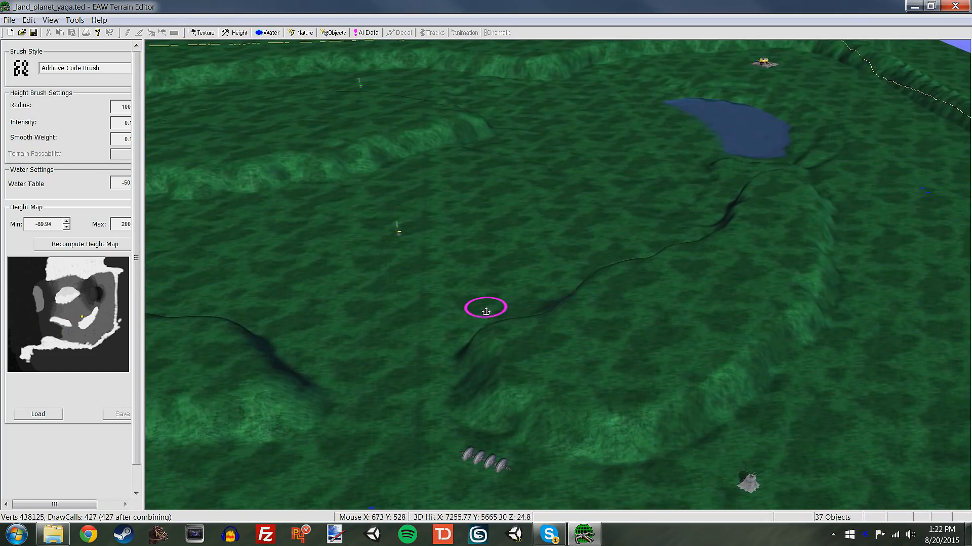
pyautogui.moveTo(486, 312); pyautogui.dragTo(581, 216, button='right')
pyautogui.moveTo(510, 267); pyautogui.dragTo(516, 258, button='right')
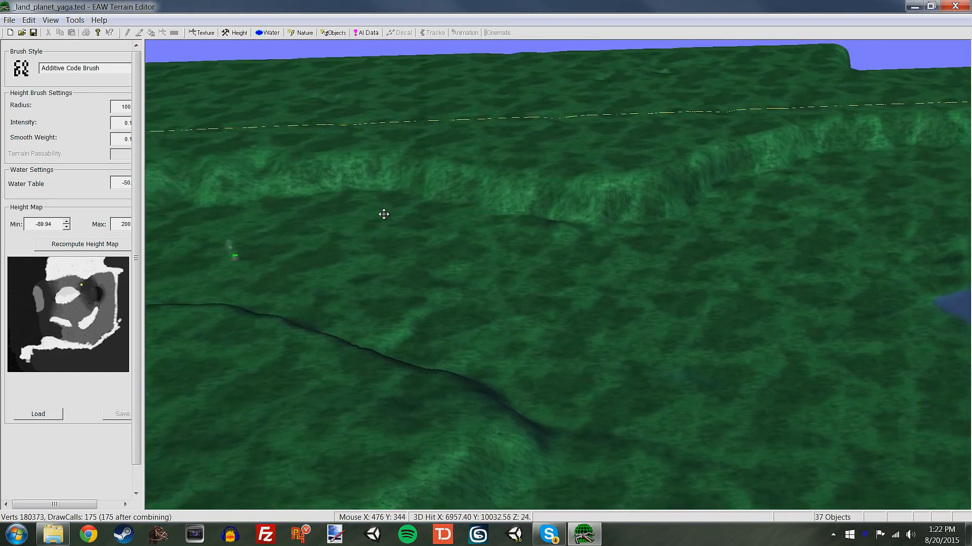
pyautogui.moveTo(384, 214)
pyautogui.mouseDown(button='right')
pyautogui.moveTo(187, 231)
pyautogui.moveTo(378, 237)
pyautogui.mouseUp(button='right')
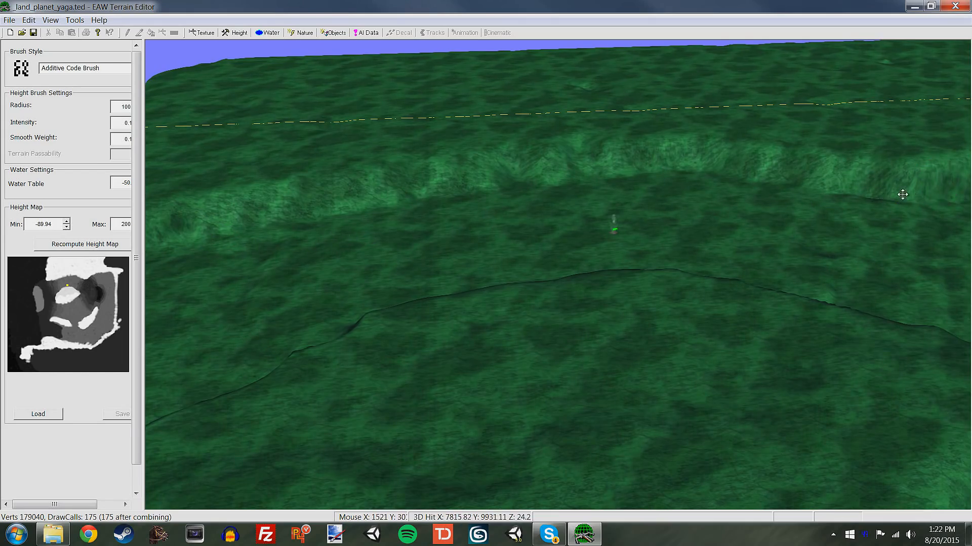
pyautogui.moveTo(902, 194)
pyautogui.mouseDown(button='right')
pyautogui.moveTo(735, 206)
pyautogui.moveTo(639, 228)
pyautogui.moveTo(596, 261)
pyautogui.moveTo(598, 305)
pyautogui.moveTo(670, 363)
pyautogui.moveTo(436, 271)
pyautogui.moveTo(454, 192)
pyautogui.moveTo(438, 210)
pyautogui.moveTo(427, 283)
pyautogui.mouseUp(button='right')
pyautogui.moveTo(412, 155); pyautogui.dragTo(389, 243, button='right')
pyautogui.moveTo(374, 152)
pyautogui.mouseDown(button='right')
pyautogui.moveTo(553, 304)
pyautogui.moveTo(575, 299)
pyautogui.mouseUp(button='right')
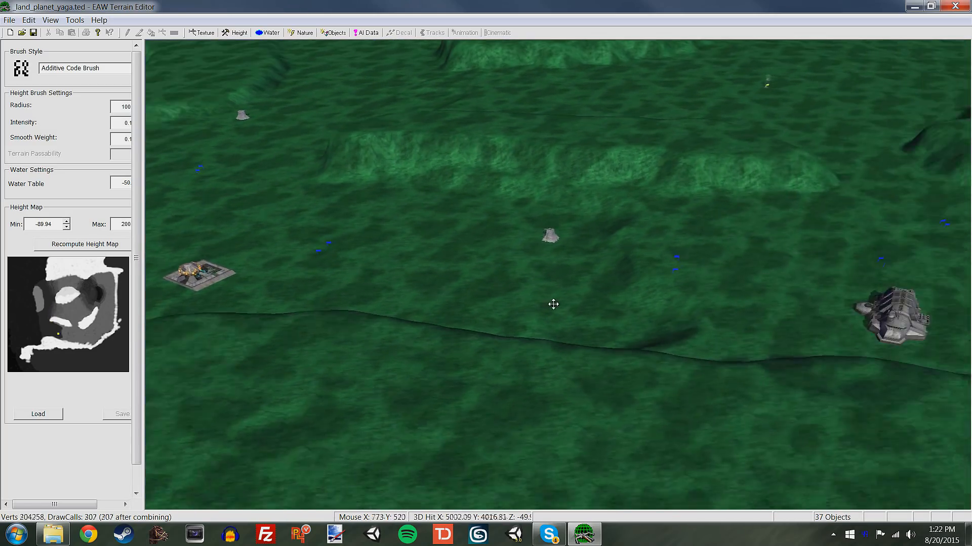
pyautogui.moveTo(496, 250); pyautogui.dragTo(646, 299, button='right')
pyautogui.moveTo(426, 282); pyautogui.dragTo(611, 259, button='right')
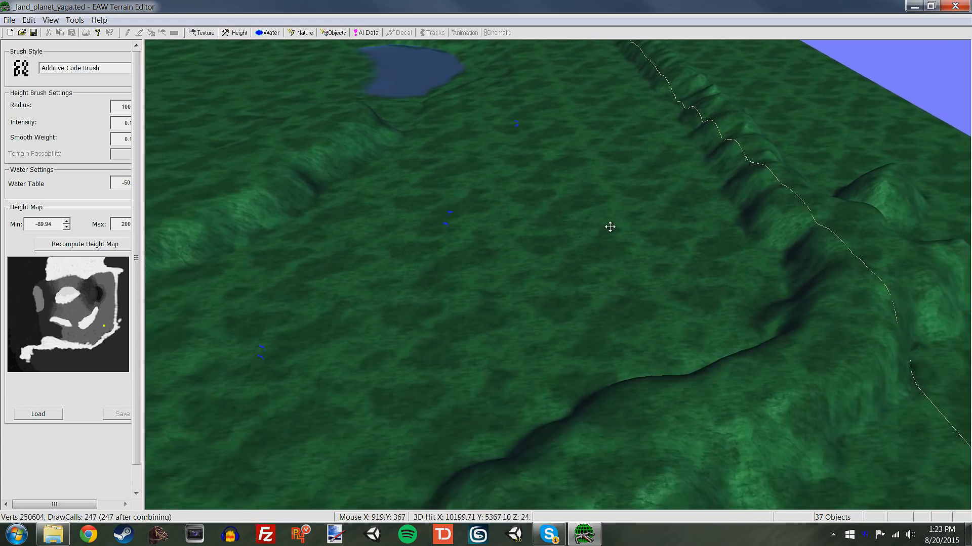
pyautogui.moveTo(610, 227)
pyautogui.mouseDown(button='right')
pyautogui.moveTo(568, 273)
pyautogui.moveTo(445, 353)
pyautogui.moveTo(559, 278)
pyautogui.moveTo(597, 233)
pyautogui.mouseUp(button='right')
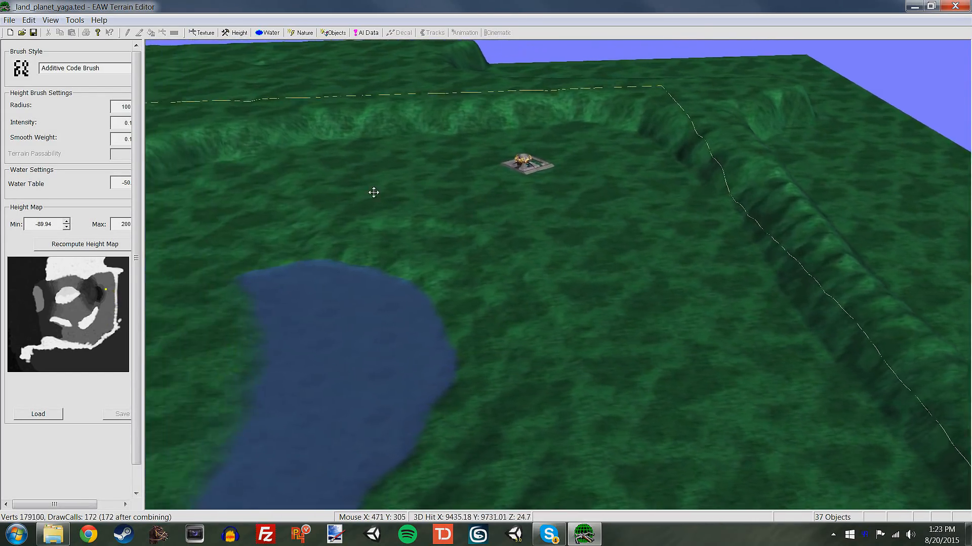
# - Inspect the northeast corner around the turret and lake, then follow the southern boundary ridge west to the sea
pyautogui.moveTo(373, 193); pyautogui.dragTo(406, 197, button='right')
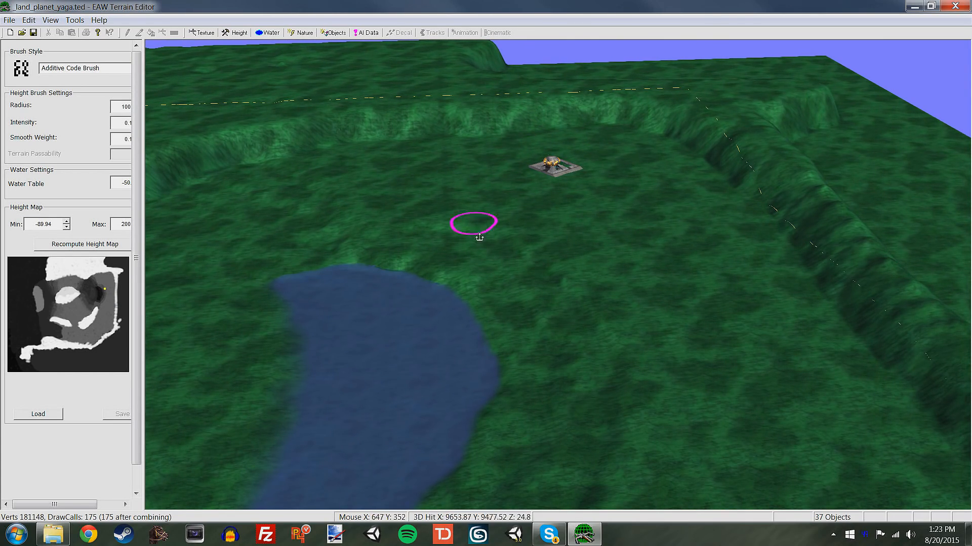
pyautogui.moveTo(513, 154)
pyautogui.mouseDown(button='right')
pyautogui.moveTo(533, 167)
pyautogui.moveTo(510, 244)
pyautogui.mouseUp(button='right')
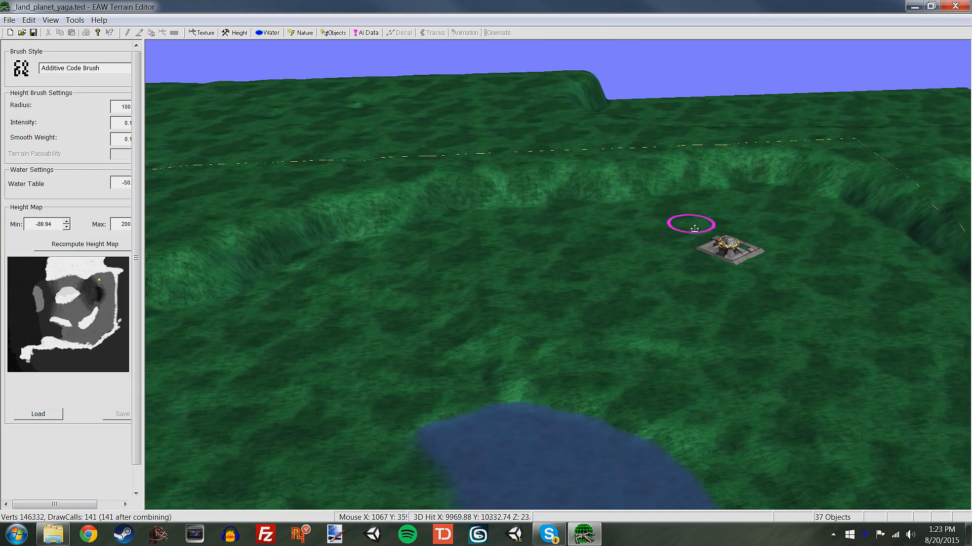
pyautogui.moveTo(482, 206); pyautogui.dragTo(399, 174, button='right')
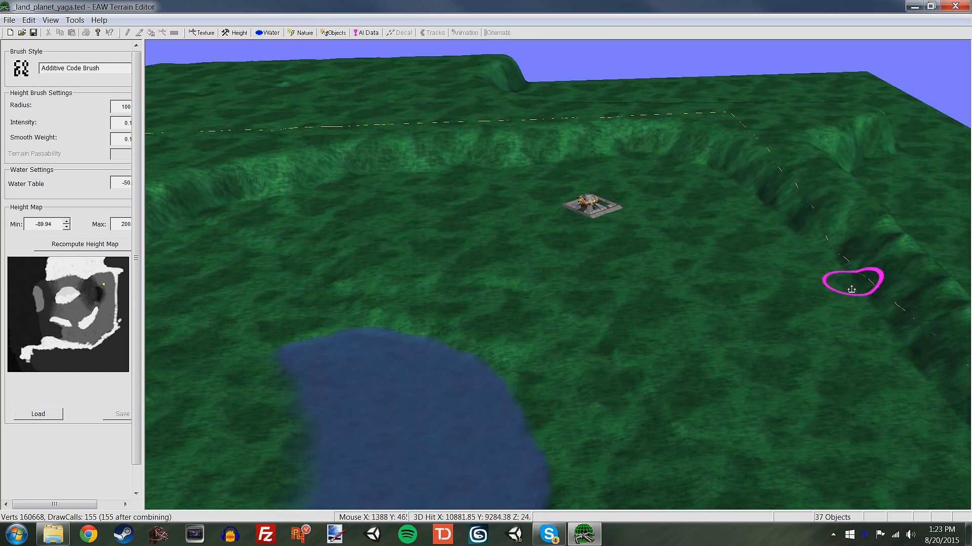
pyautogui.moveTo(753, 276)
pyautogui.mouseDown(button='right')
pyautogui.moveTo(706, 235)
pyautogui.moveTo(709, 153)
pyautogui.mouseUp(button='right')
pyautogui.moveTo(709, 394)
pyautogui.mouseDown(button='right')
pyautogui.moveTo(703, 334)
pyautogui.moveTo(743, 210)
pyautogui.mouseUp(button='right')
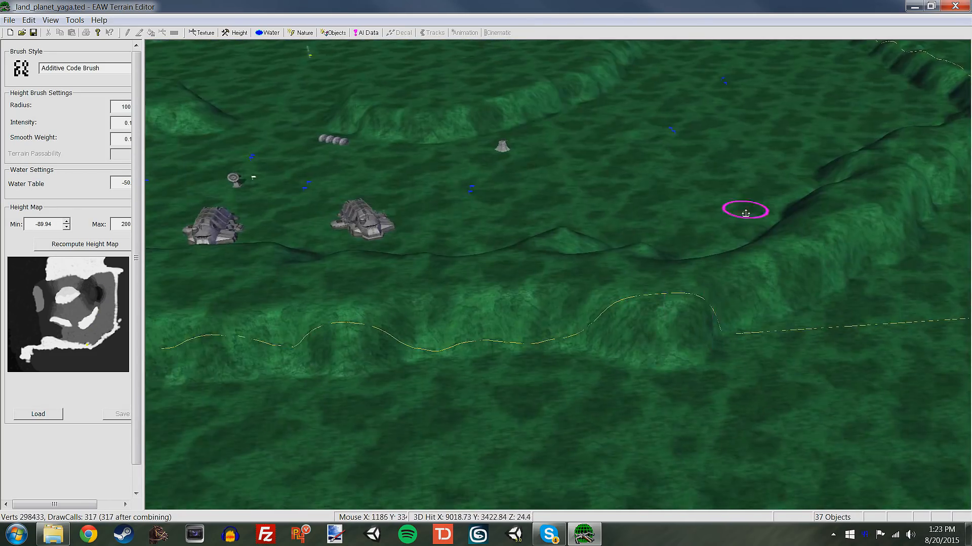
pyautogui.moveTo(263, 319); pyautogui.dragTo(487, 263, button='right')
pyautogui.moveTo(392, 275); pyautogui.dragTo(597, 303, button='right')
pyautogui.moveTo(537, 215)
pyautogui.mouseDown(button='right')
pyautogui.moveTo(562, 308)
pyautogui.moveTo(713, 238)
pyautogui.mouseUp(button='right')
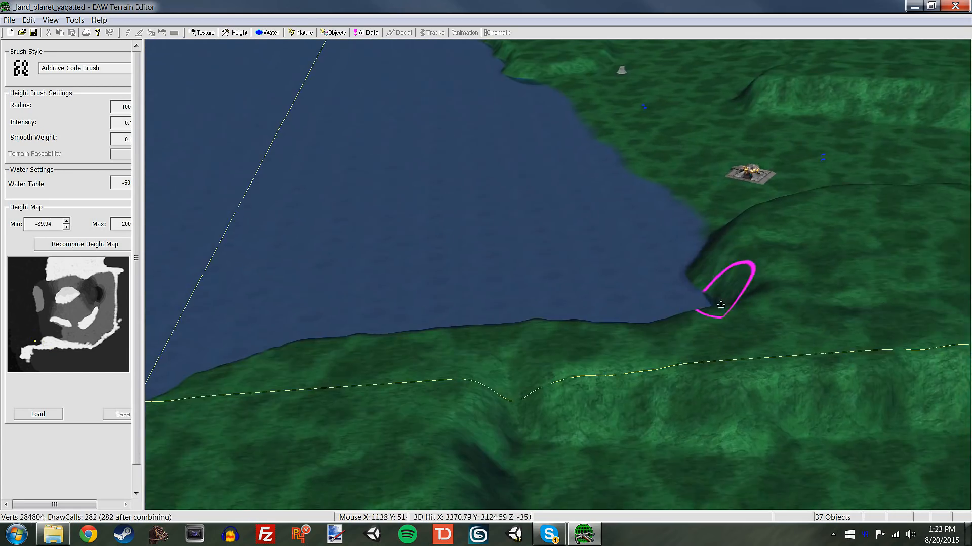
# - Examine the western shoreline and the build pad beside it, including the raised headland farther up the coast
pyautogui.moveTo(635, 193)
pyautogui.mouseDown(button='right')
pyautogui.moveTo(622, 350)
pyautogui.moveTo(614, 282)
pyautogui.moveTo(562, 272)
pyautogui.moveTo(497, 282)
pyautogui.mouseUp(button='right')
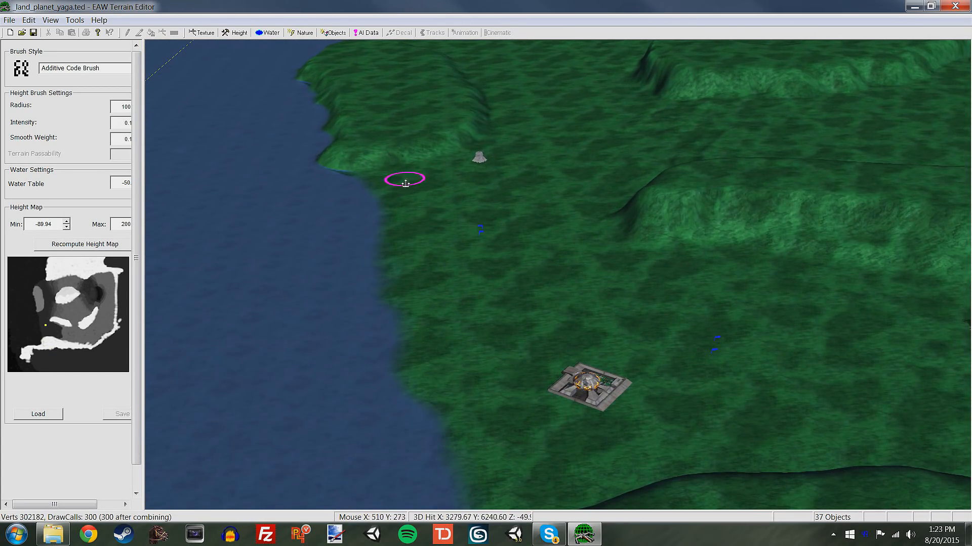
pyautogui.moveTo(397, 177); pyautogui.dragTo(434, 240, button='right')
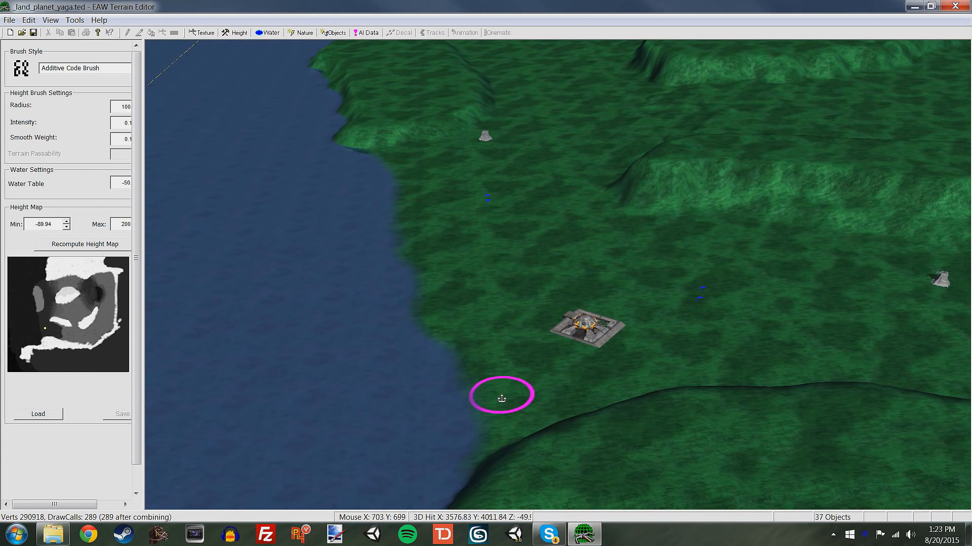
pyautogui.moveTo(501, 395)
pyautogui.mouseDown(button='right')
pyautogui.moveTo(405, 375)
pyautogui.moveTo(440, 238)
pyautogui.mouseUp(button='right')
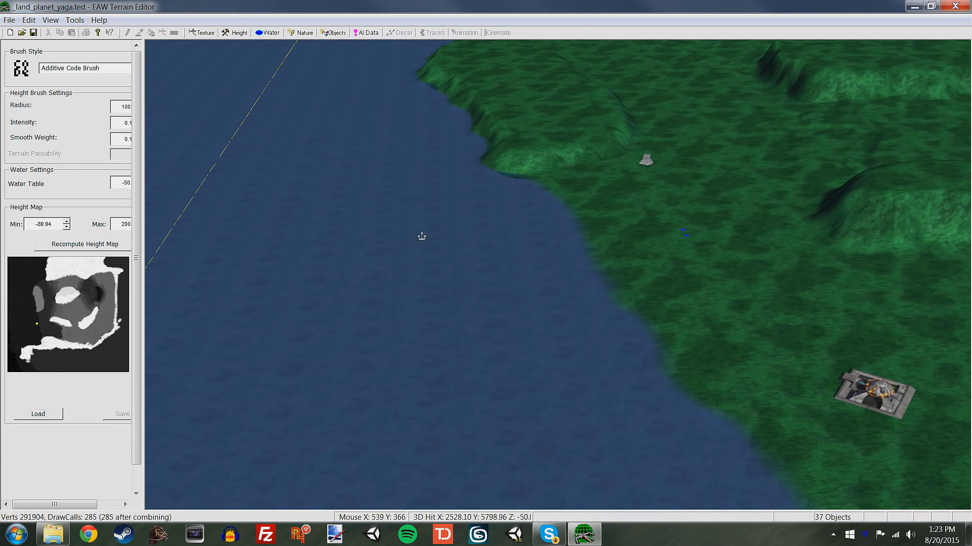
pyautogui.moveTo(675, 308); pyautogui.dragTo(533, 237, button='right')
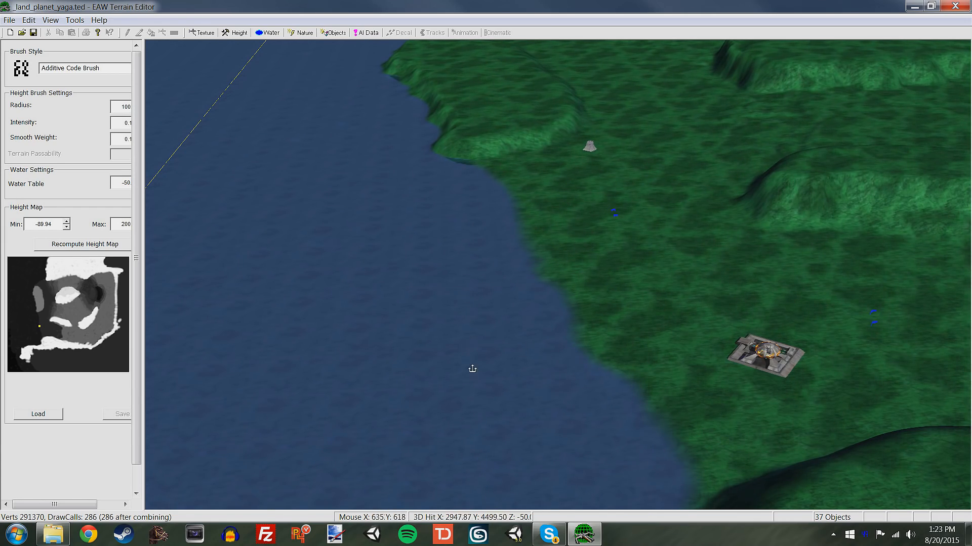
pyautogui.moveTo(516, 213); pyautogui.dragTo(484, 345, button='right')
pyautogui.moveTo(468, 193); pyautogui.dragTo(447, 315, button='right')
# - Follow the northern cliff to the northeast corner, then the eastern boundary ridge down toward the southeast
pyautogui.moveTo(489, 157); pyautogui.dragTo(481, 251, button='right')
pyautogui.moveTo(759, 180); pyautogui.dragTo(436, 256, button='right')
pyautogui.moveTo(753, 198); pyautogui.dragTo(558, 219, button='right')
pyautogui.moveTo(468, 161); pyautogui.dragTo(321, 178, button='right')
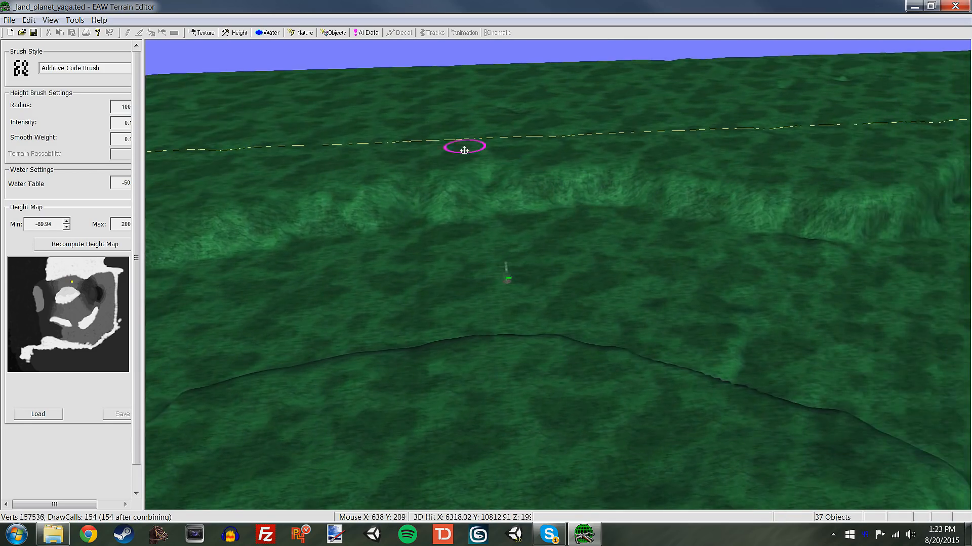
pyautogui.moveTo(805, 115); pyautogui.dragTo(542, 166, button='right')
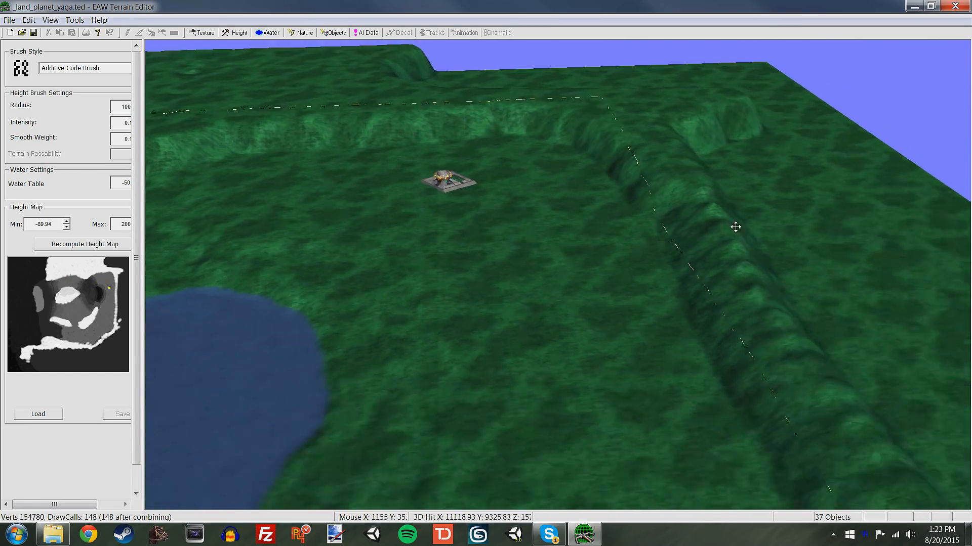
pyautogui.moveTo(728, 349); pyautogui.dragTo(673, 229, button='right')
pyautogui.moveTo(692, 365); pyautogui.dragTo(640, 257, button='right')
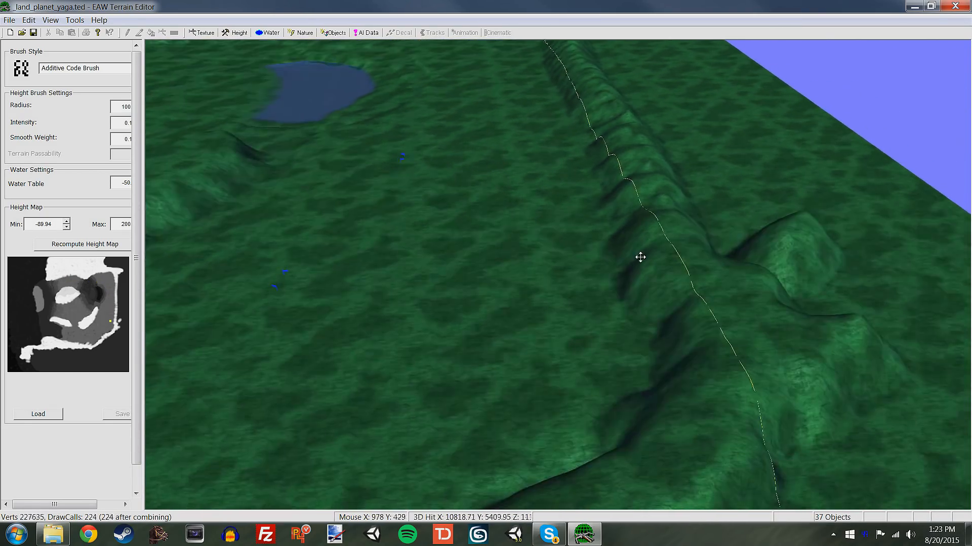
# - Review the southeastern plateau and the central valley around the yellow marker
pyautogui.moveTo(582, 361); pyautogui.dragTo(602, 265, button='right')
pyautogui.moveTo(481, 213); pyautogui.dragTo(597, 228, button='right')
pyautogui.moveTo(526, 167); pyautogui.dragTo(553, 284, button='right')
pyautogui.moveTo(438, 194); pyautogui.dragTo(596, 284, button='right')
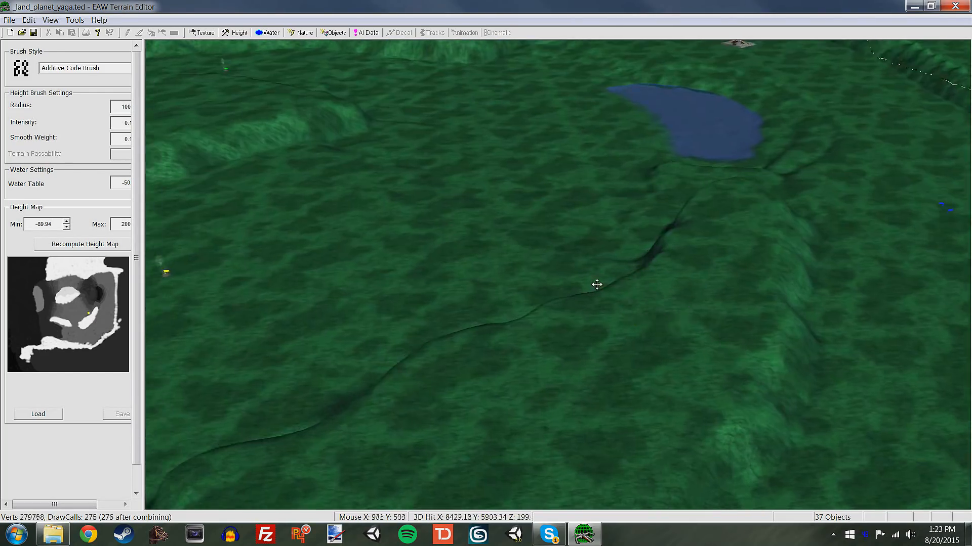
pyautogui.moveTo(365, 271); pyautogui.dragTo(532, 335, button='right')
pyautogui.moveTo(691, 144); pyautogui.dragTo(601, 199, button='right')
pyautogui.moveTo(630, 322)
pyautogui.mouseDown(button='right')
pyautogui.moveTo(622, 190)
pyautogui.moveTo(691, 186)
pyautogui.moveTo(715, 237)
pyautogui.moveTo(660, 264)
pyautogui.mouseUp(button='right')
pyautogui.moveTo(552, 276); pyautogui.dragTo(683, 254, button='right')
pyautogui.moveTo(559, 341); pyautogui.dragTo(639, 289, button='right')
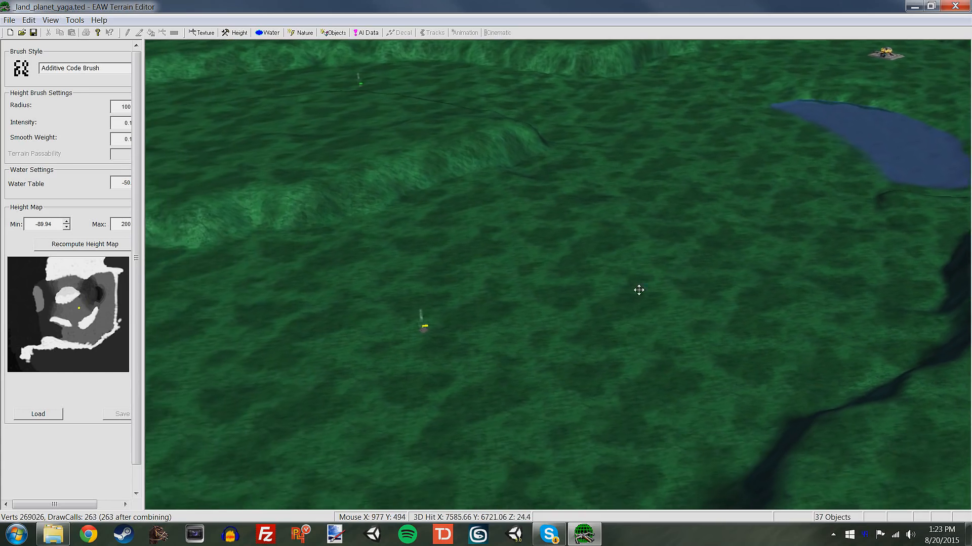
# - View the northern passage and central plateau's cliff from a low, near-ground camera angle
pyautogui.moveTo(549, 324)
pyautogui.mouseDown(button='right')
pyautogui.moveTo(610, 305)
pyautogui.moveTo(559, 330)
pyautogui.moveTo(433, 332)
pyautogui.moveTo(640, 344)
pyautogui.moveTo(564, 273)
pyautogui.moveTo(545, 290)
pyautogui.moveTo(602, 260)
pyautogui.moveTo(685, 323)
pyautogui.moveTo(546, 286)
pyautogui.moveTo(524, 240)
pyautogui.mouseUp(button='right')
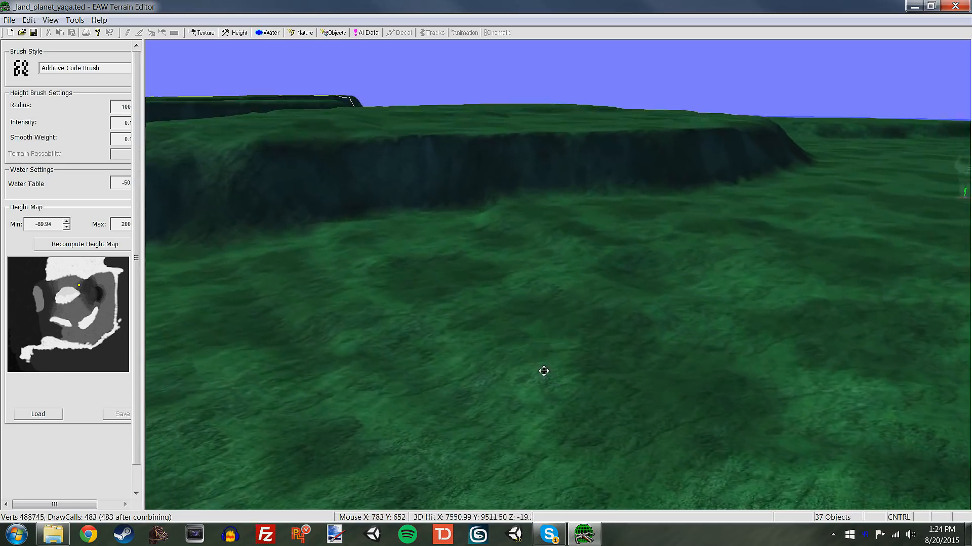
pyautogui.keyDown('ctrl'); pyautogui.moveTo(544, 371); pyautogui.dragTo(769, 343, button='right'); pyautogui.keyUp('ctrl')
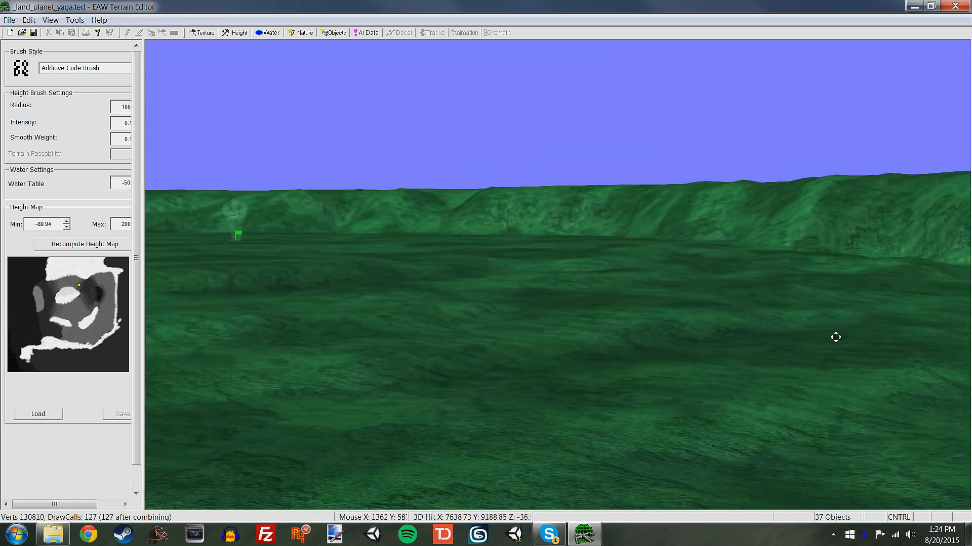
pyautogui.moveTo(824, 329)
pyautogui.keyDown('ctrl'); pyautogui.mouseDown(button='right')
pyautogui.moveTo(715, 365)
pyautogui.moveTo(564, 319)
pyautogui.moveTo(589, 305)
pyautogui.moveTo(574, 340)
pyautogui.moveTo(561, 300)
pyautogui.moveTo(587, 354)
pyautogui.moveTo(629, 378)
pyautogui.moveTo(631, 365)
pyautogui.moveTo(592, 343)
pyautogui.moveTo(490, 334)
pyautogui.moveTo(609, 403)
pyautogui.moveTo(583, 344)
pyautogui.moveTo(555, 333)
pyautogui.moveTo(659, 453)
pyautogui.moveTo(549, 381)
pyautogui.moveTo(649, 374)
pyautogui.moveTo(700, 348)
pyautogui.moveTo(714, 351)
pyautogui.mouseUp(button='right'); pyautogui.keyUp('ctrl')
pyautogui.moveTo(664, 325); pyautogui.dragTo(581, 253, button='right')
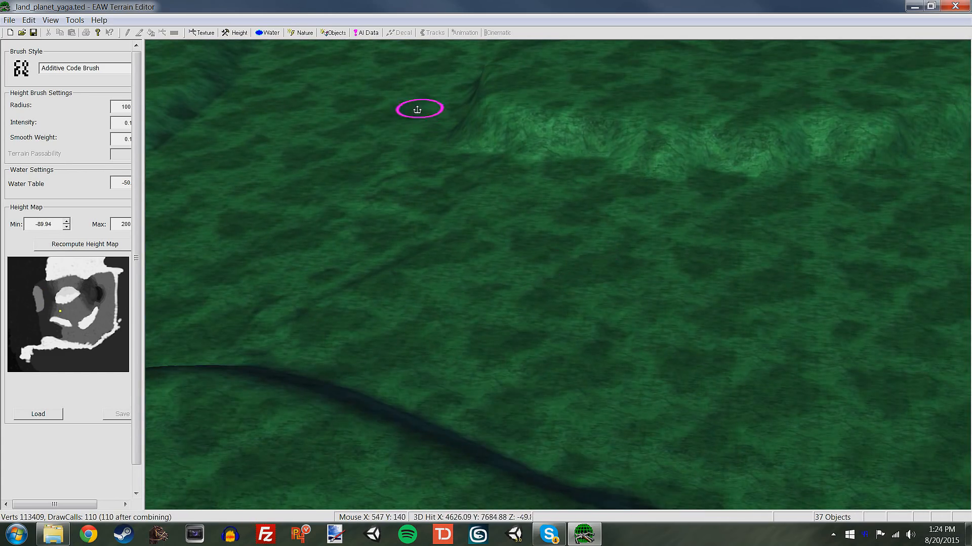
# - Display the AI zones over the terrain and survey them from the central valley to the lake
pyautogui.click(358, 33)
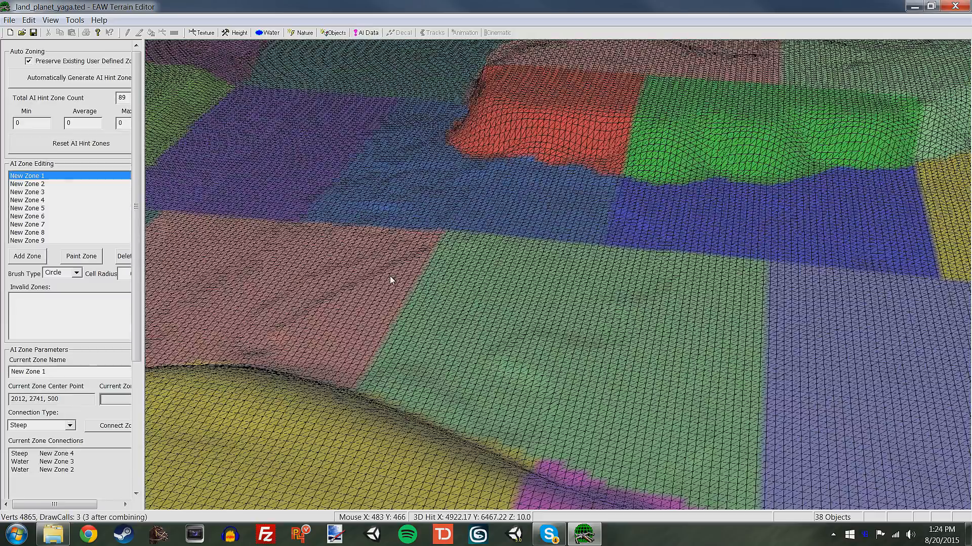
pyautogui.moveTo(389, 275); pyautogui.dragTo(556, 277, button='right')
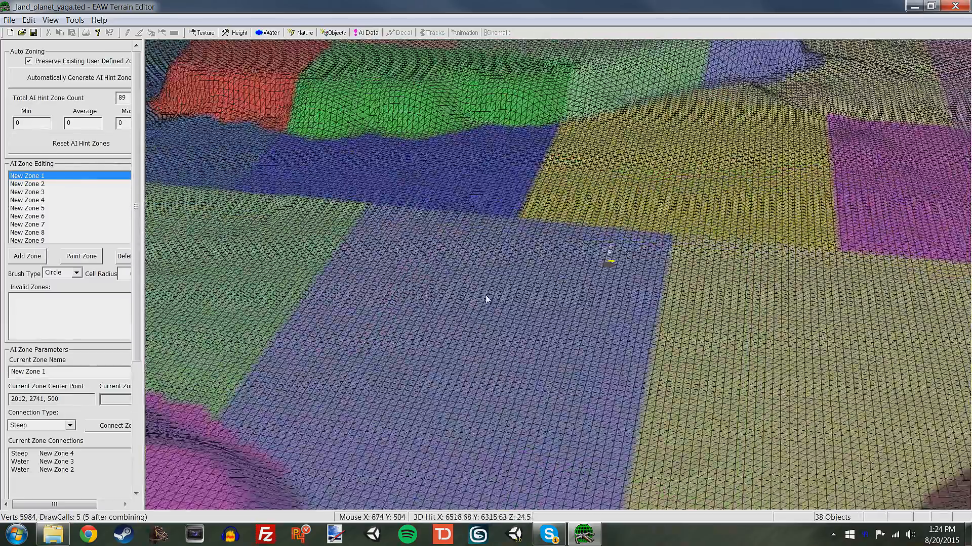
pyautogui.moveTo(466, 300); pyautogui.dragTo(511, 277, button='middle')
pyautogui.moveTo(415, 314); pyautogui.dragTo(643, 208, button='right')
pyautogui.moveTo(394, 366); pyautogui.dragTo(500, 207, button='right')
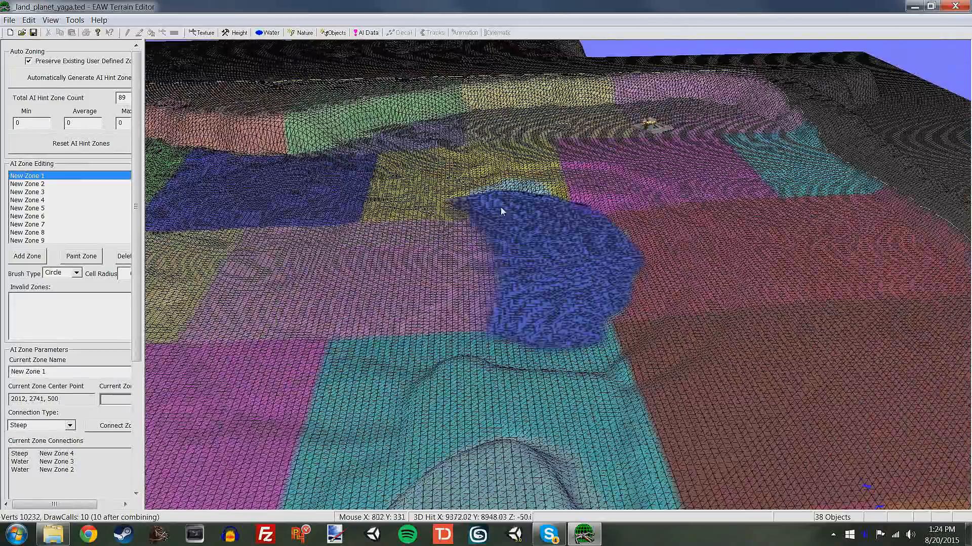
# - Examine the AI zones around the southern base structures and the southeastern plateau
pyautogui.moveTo(434, 215); pyautogui.dragTo(605, 174, button='right')
pyautogui.moveTo(549, 261); pyautogui.dragTo(526, 281, button='right')
pyautogui.moveTo(573, 242); pyautogui.dragTo(424, 334, button='right')
pyautogui.moveTo(598, 297); pyautogui.dragTo(522, 339, button='right')
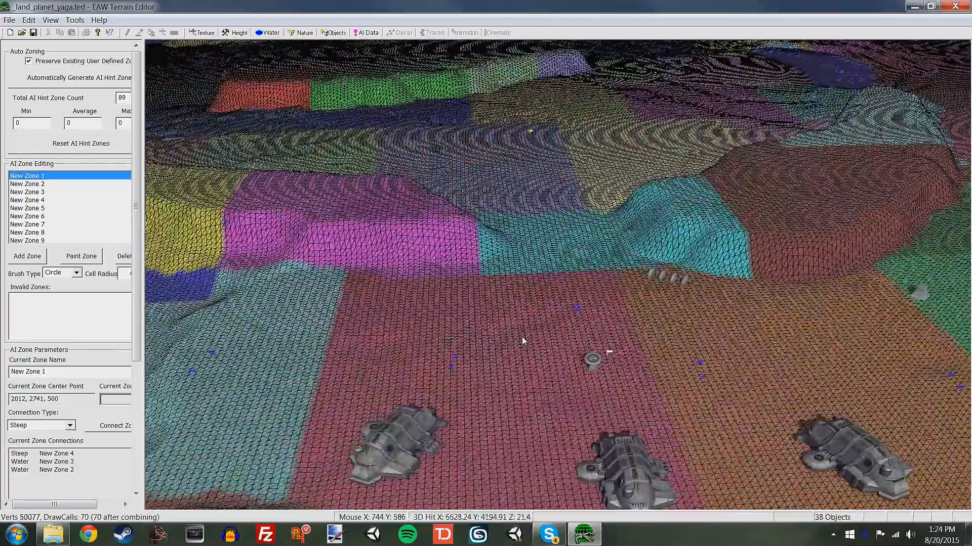
pyautogui.scroll(3, 523, 338)
pyautogui.moveTo(575, 323); pyautogui.dragTo(673, 291, button='right')
pyautogui.moveTo(496, 368); pyautogui.dragTo(605, 330, button='right')
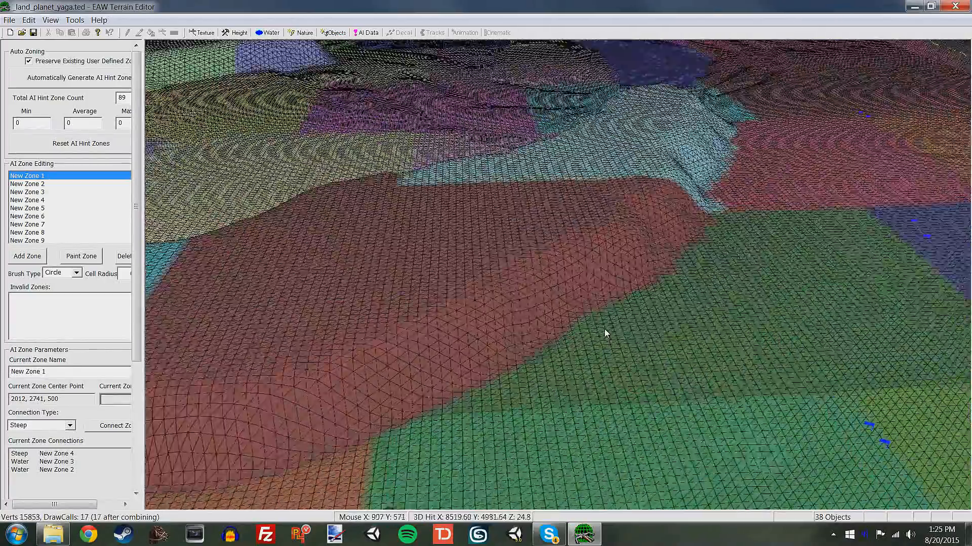
# - Inspect closely where the AI zones meet at the gap between the two southern plateaus
pyautogui.scroll(2, 605, 329)
pyautogui.moveTo(694, 282); pyautogui.dragTo(556, 321, button='right')
pyautogui.moveTo(676, 329)
pyautogui.mouseDown(button='right')
pyautogui.moveTo(377, 309)
pyautogui.moveTo(374, 301)
pyautogui.moveTo(445, 319)
pyautogui.mouseUp(button='right')
pyautogui.moveTo(218, 221); pyautogui.dragTo(502, 278, button='right')
pyautogui.moveTo(363, 307); pyautogui.dragTo(505, 312, button='right')
pyautogui.scroll(5, 492, 328)
pyautogui.moveTo(613, 331); pyautogui.dragTo(607, 319, button='right')
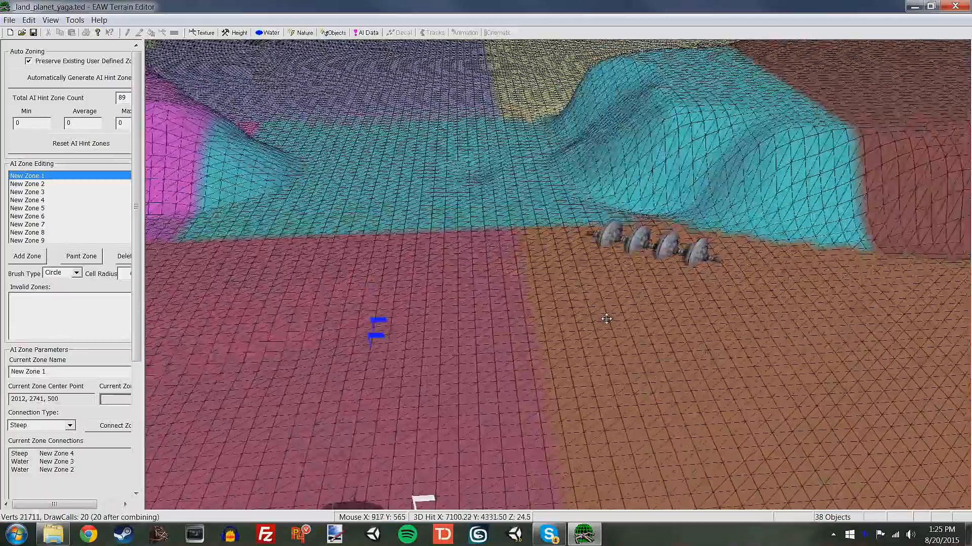
# - Examine the AI zones from the southern gap across the valley to the lake and its southern slope
pyautogui.moveTo(511, 324); pyautogui.dragTo(551, 387, button='right')
pyautogui.moveTo(446, 238); pyautogui.dragTo(515, 354, button='right')
pyautogui.scroll(-4, 515, 355)
pyautogui.moveTo(544, 233); pyautogui.dragTo(548, 374, button='right')
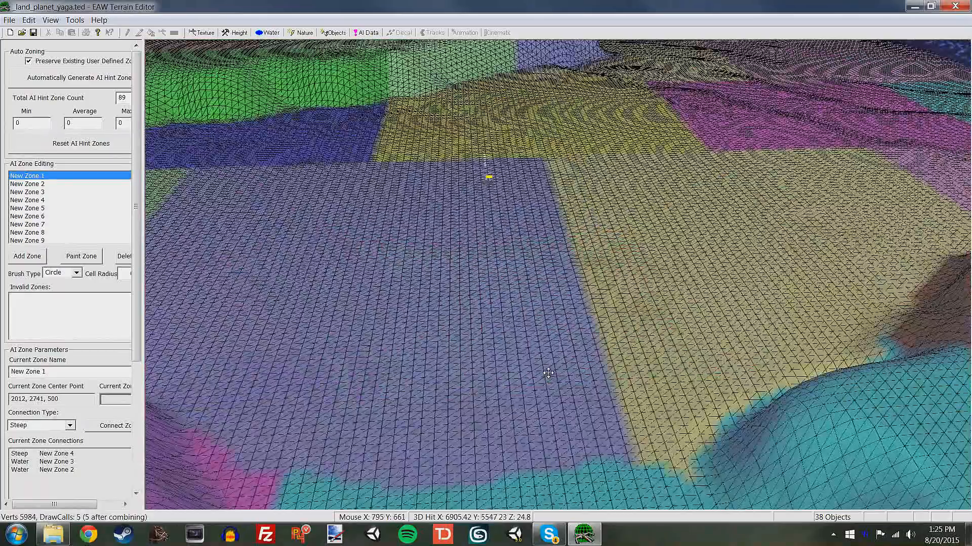
pyautogui.moveTo(789, 122); pyautogui.dragTo(606, 290, button='right')
pyautogui.moveTo(738, 111); pyautogui.dragTo(501, 222, button='right')
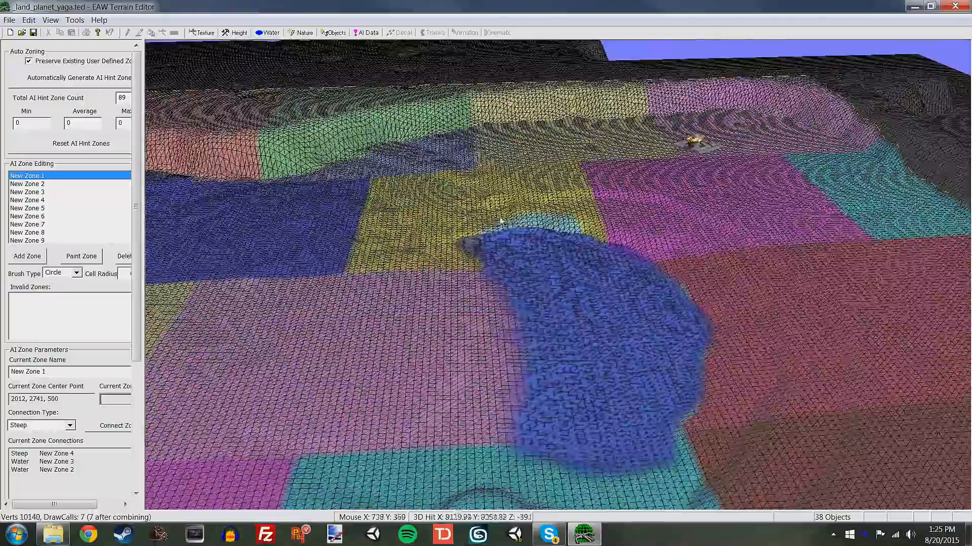
pyautogui.scroll(-3, 793, 195)
pyautogui.moveTo(793, 273); pyautogui.dragTo(748, 189, button='right')
pyautogui.moveTo(790, 260); pyautogui.dragTo(785, 228, button='right')
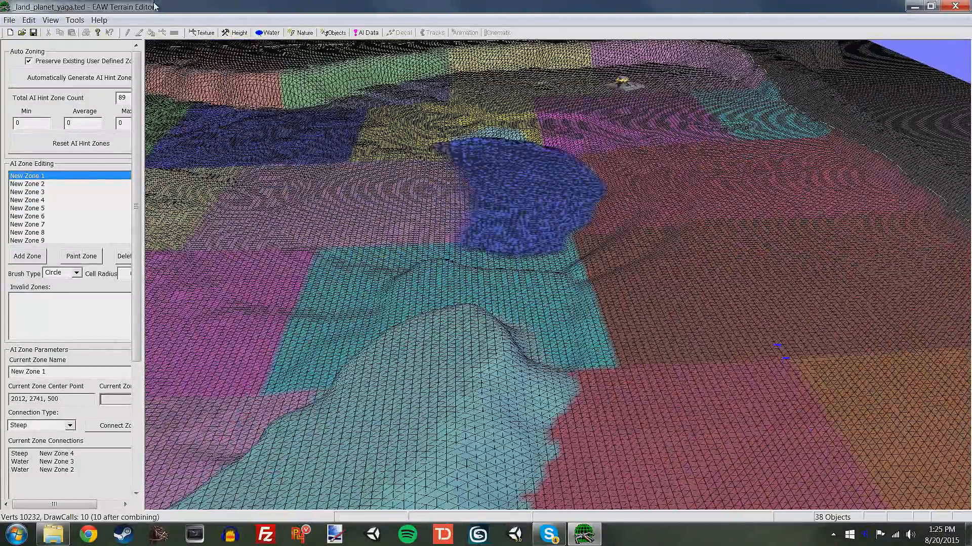
# - Inspect how the AI zones cover the northern cliff face and the ground along its foot
pyautogui.moveTo(549, 147); pyautogui.dragTo(547, 245, button='right')
pyautogui.moveTo(418, 164); pyautogui.dragTo(606, 359, button='right')
pyautogui.scroll(1, 606, 360)
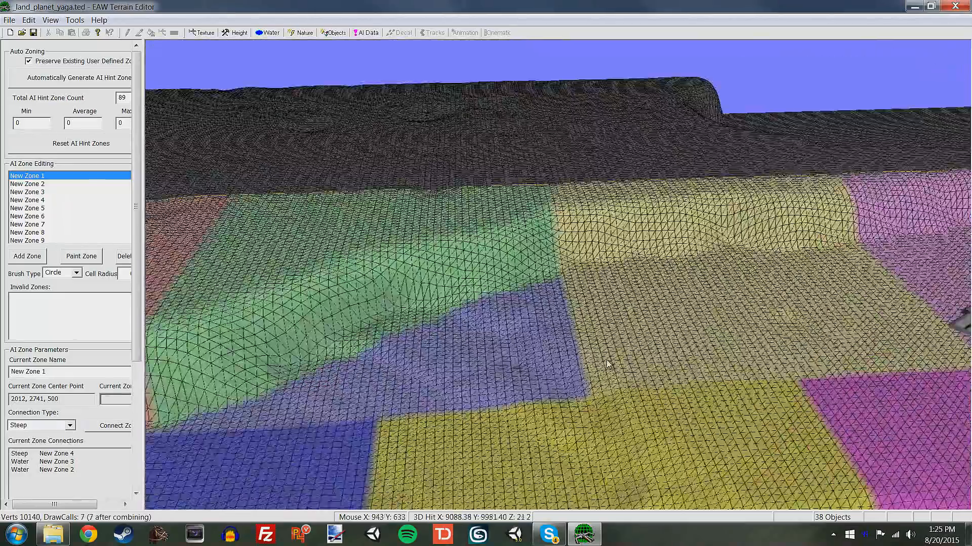
pyautogui.scroll(2, 607, 360)
pyautogui.moveTo(611, 253); pyautogui.dragTo(697, 220, button='right')
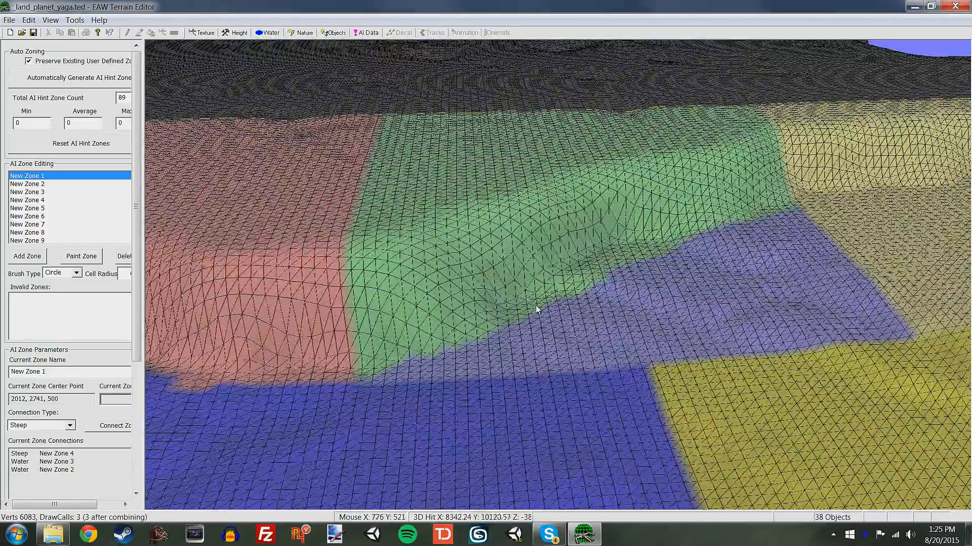
pyautogui.moveTo(536, 305); pyautogui.dragTo(560, 301, button='right')
pyautogui.moveTo(465, 340); pyautogui.dragTo(614, 324, button='right')
pyautogui.moveTo(274, 298); pyautogui.dragTo(432, 327, button='right')
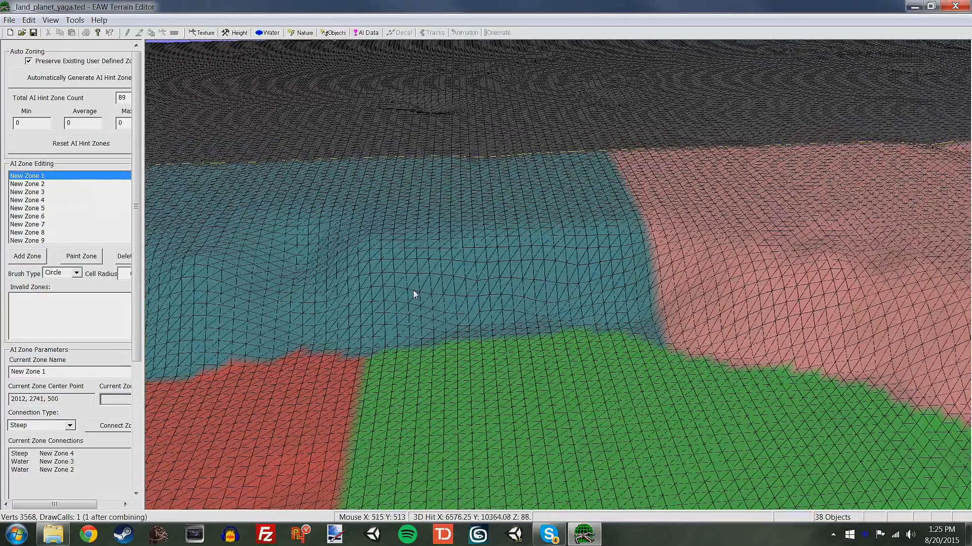
pyautogui.moveTo(413, 290); pyautogui.dragTo(564, 293, button='right')
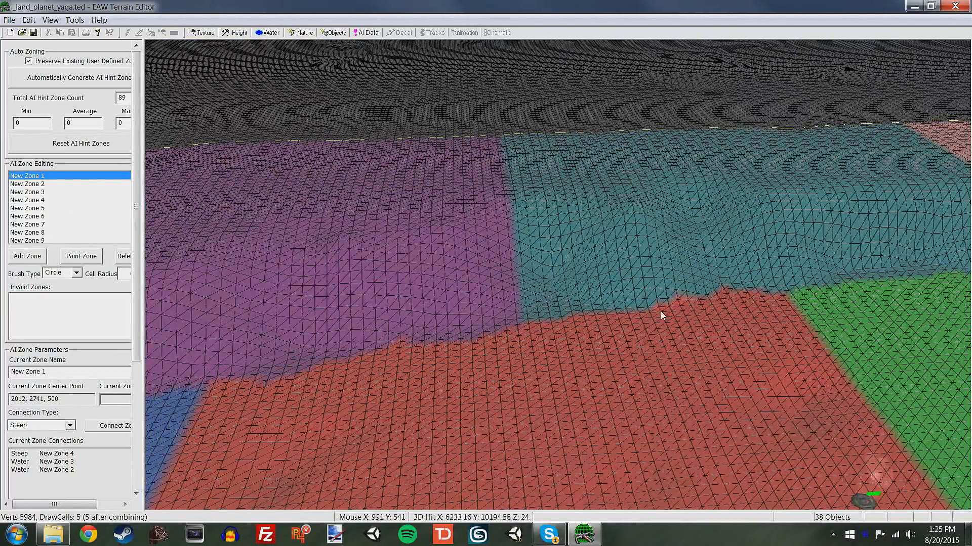
pyautogui.moveTo(855, 284); pyautogui.dragTo(503, 322, button='right')
pyautogui.moveTo(391, 275); pyautogui.dragTo(645, 231, button='right')
pyautogui.moveTo(642, 225); pyautogui.dragTo(688, 161, button='right')
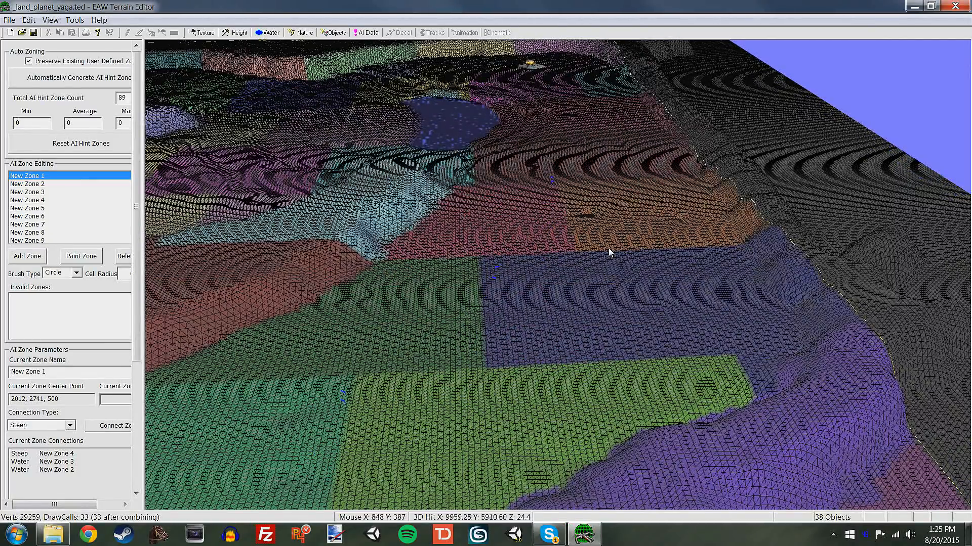
# - Review the AI zones between the eastern ridge and the lake, then back toward the central valley
pyautogui.moveTo(546, 157); pyautogui.dragTo(568, 404, button='right')
pyautogui.moveTo(562, 238); pyautogui.dragTo(562, 375, button='right')
pyautogui.scroll(3, 562, 374)
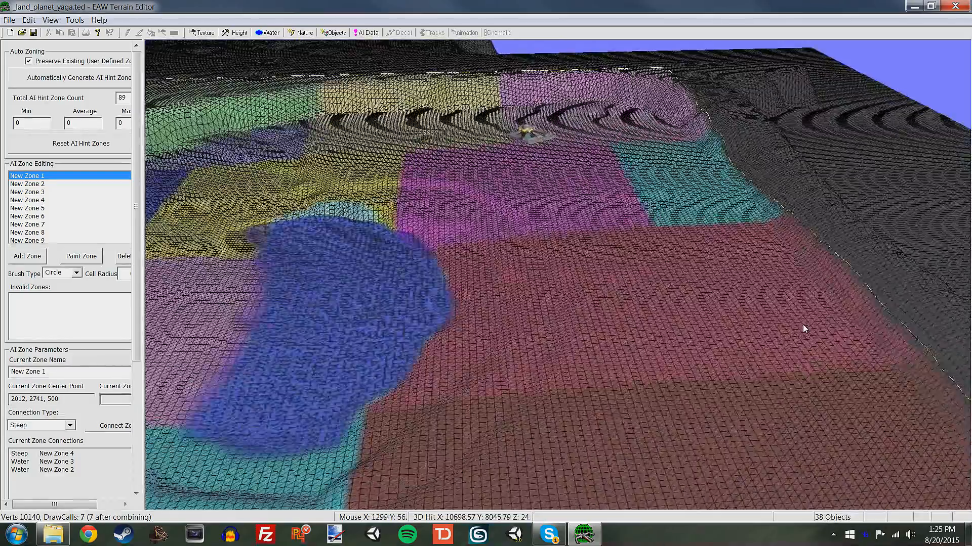
pyautogui.moveTo(804, 329); pyautogui.dragTo(752, 355, button='right')
pyautogui.moveTo(644, 381); pyautogui.dragTo(599, 363, button='right')
pyautogui.scroll(-4, 598, 363)
pyautogui.moveTo(801, 269); pyautogui.dragTo(611, 290, button='right')
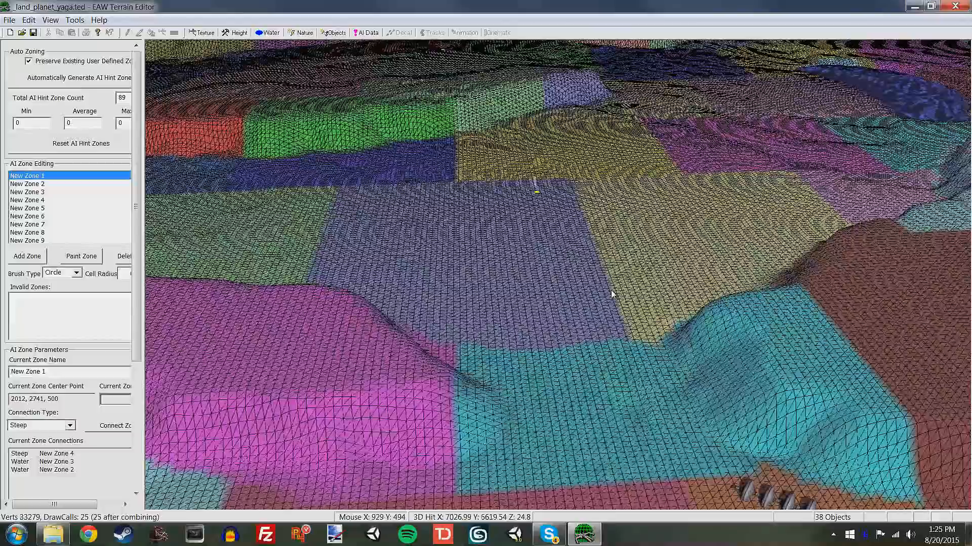
# - Examine the AI zone containing the yellow marker and its neighbours across the valley and southwestern plateau
pyautogui.scroll(6, 611, 290)
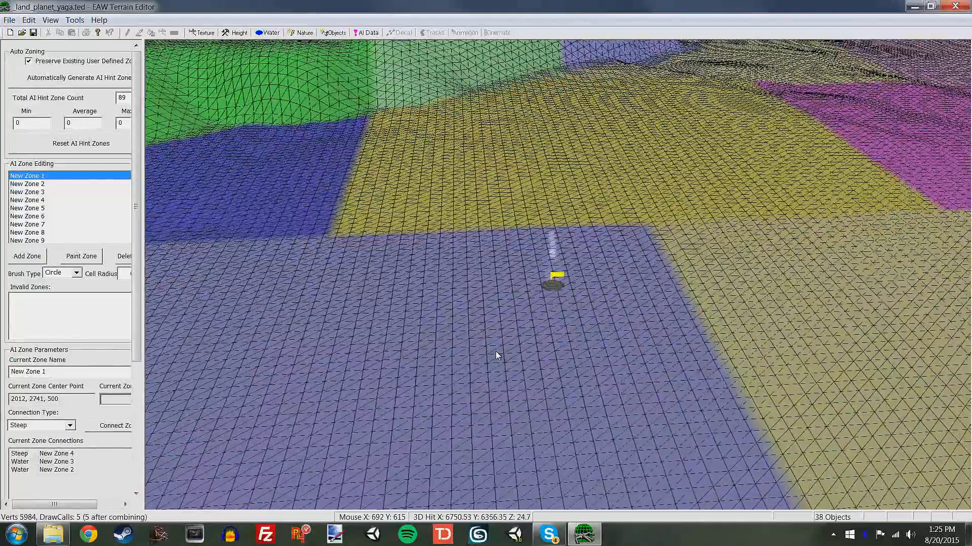
pyautogui.scroll(-5, 495, 353)
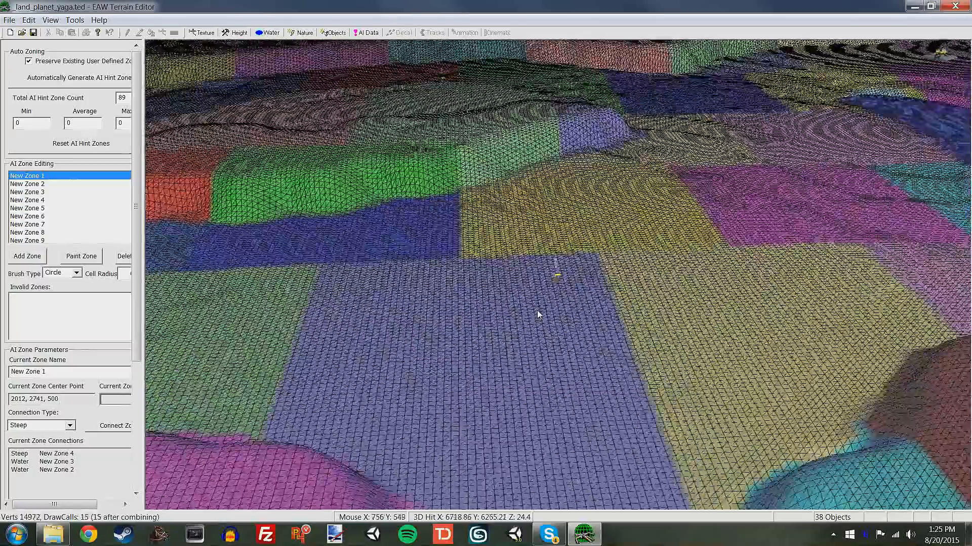
pyautogui.scroll(-2, 537, 311)
pyautogui.moveTo(564, 344); pyautogui.dragTo(480, 266, button='right')
pyautogui.moveTo(627, 420); pyautogui.dragTo(476, 315, button='right')
pyautogui.moveTo(860, 385); pyautogui.dragTo(786, 401, button='right')
pyautogui.moveTo(566, 324); pyautogui.dragTo(799, 375, button='right')
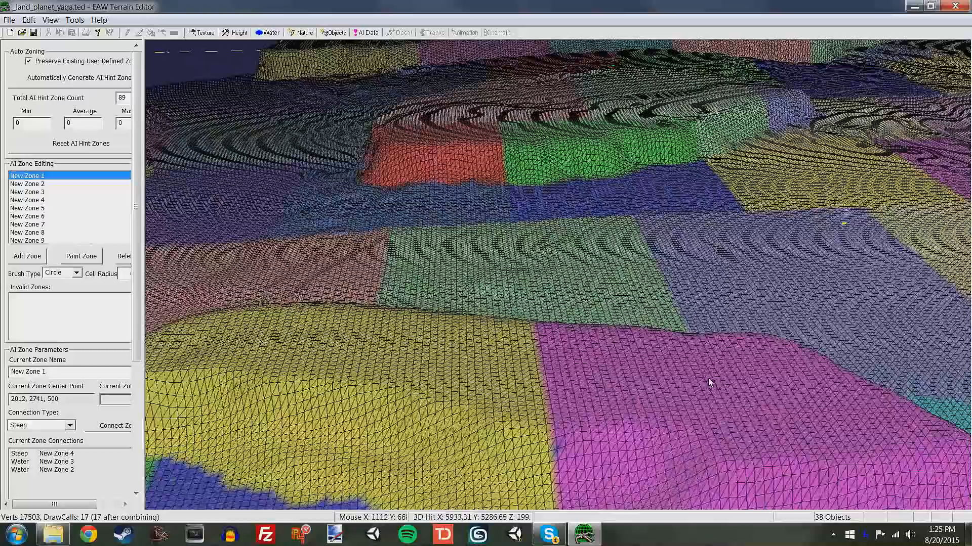